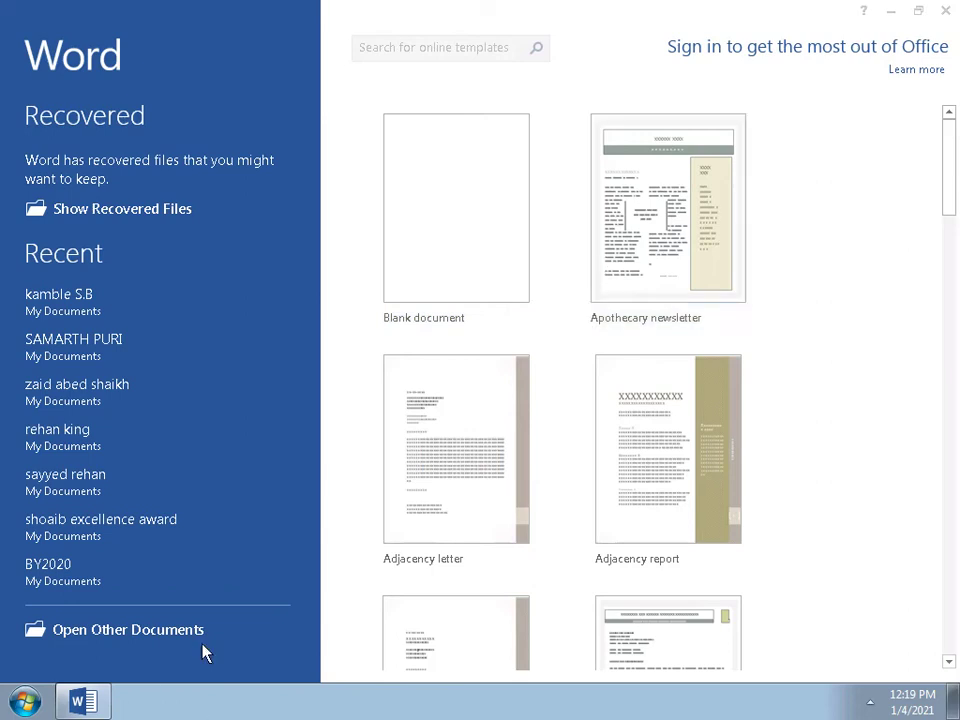
Step: Start a blank document and bring the zoom back to about 98%
click(500, 184)
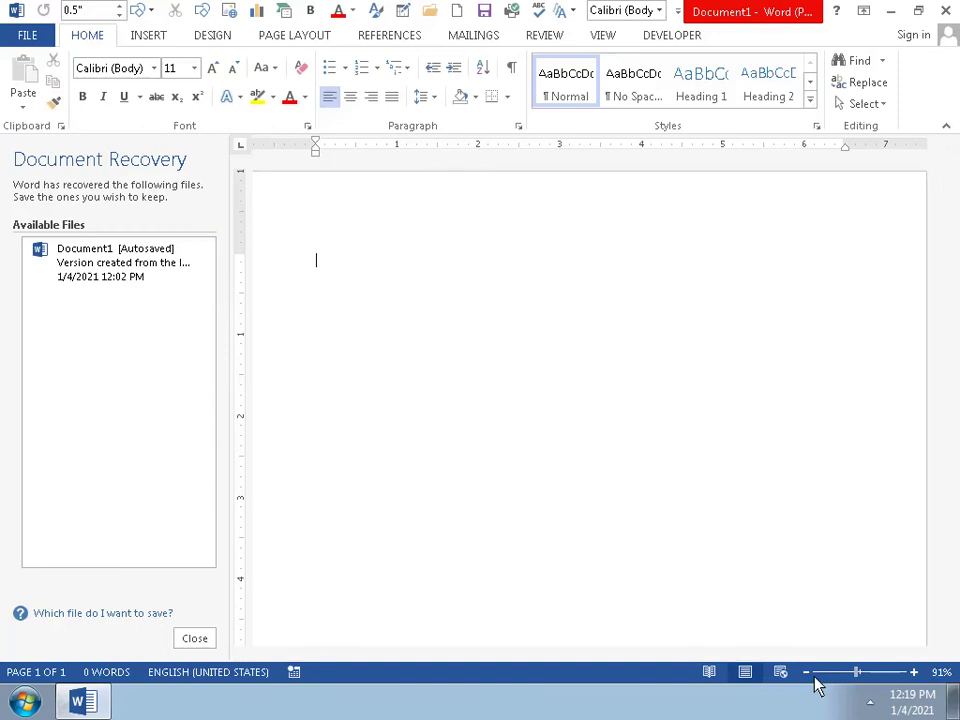
click(861, 674)
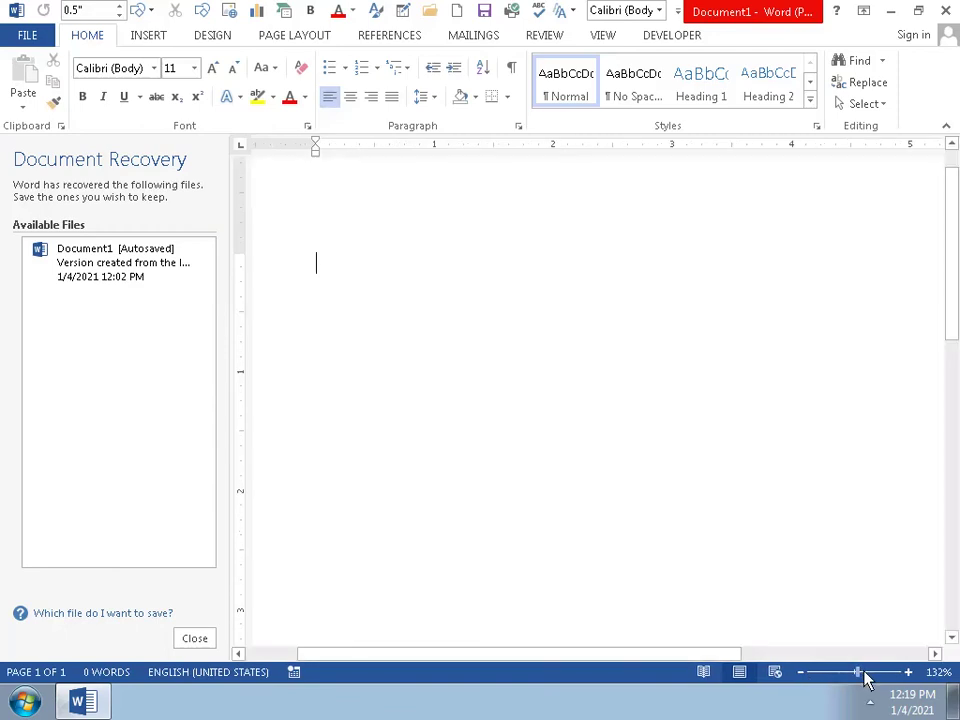
click(864, 673)
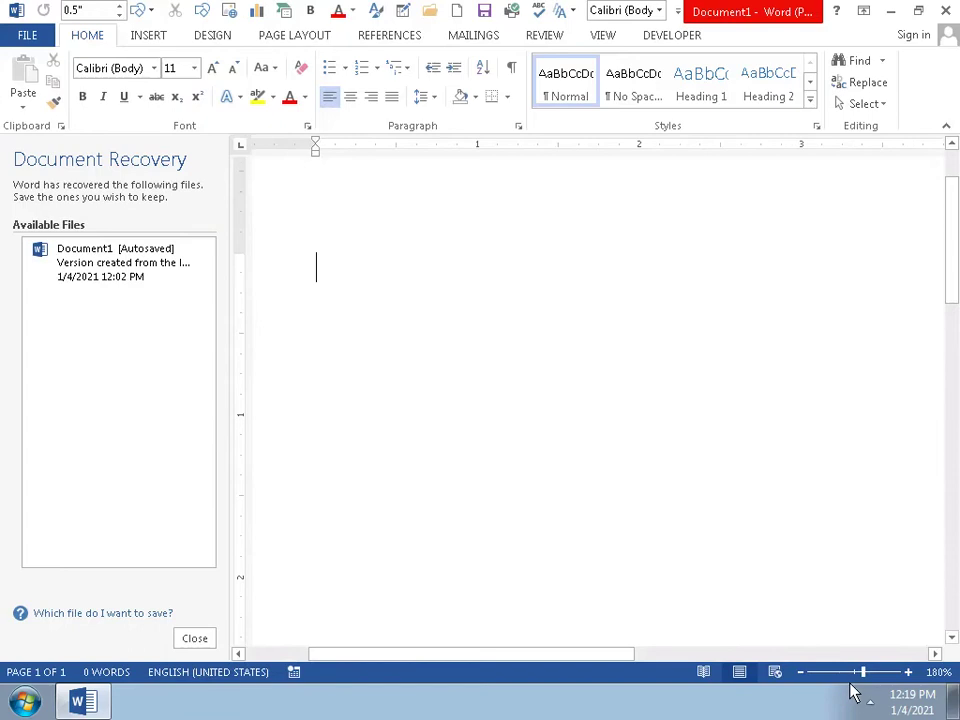
click(850, 690)
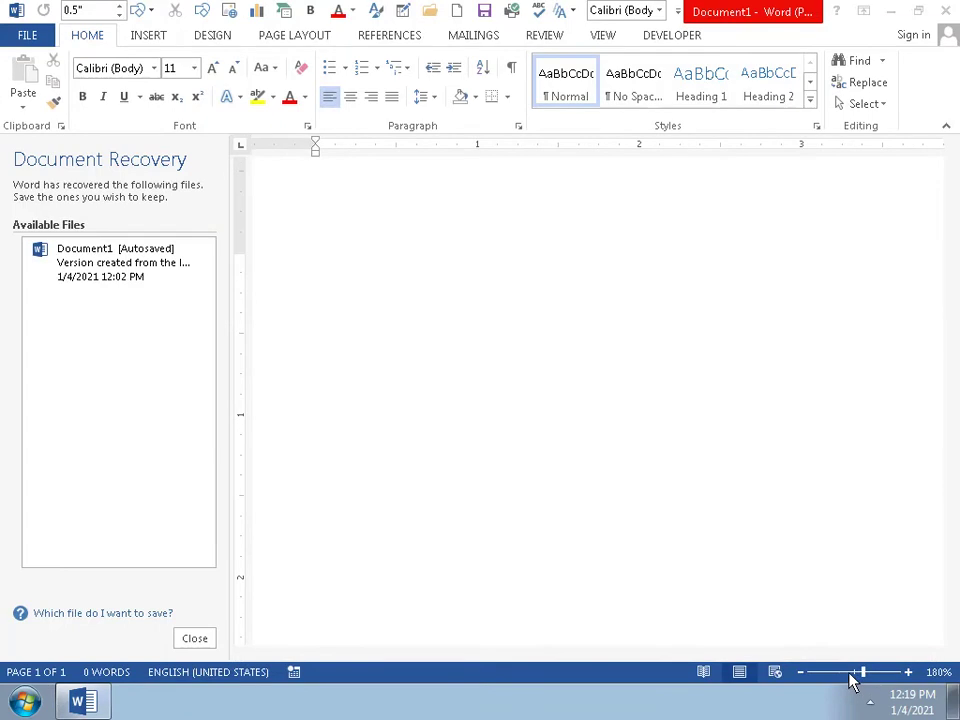
click(855, 680)
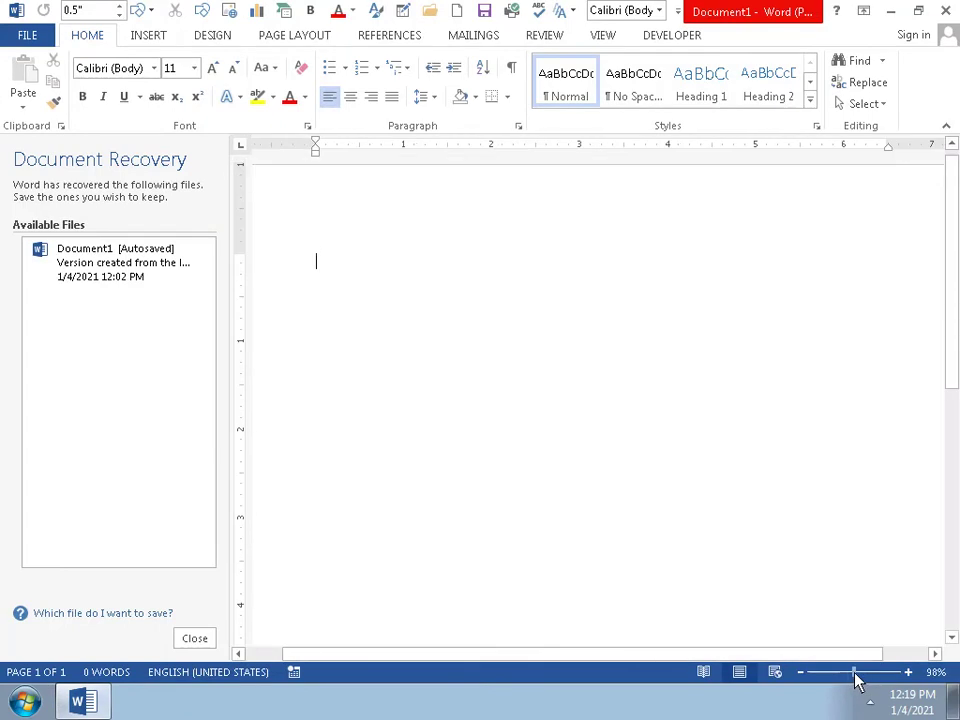
mouse_move(766, 655)
mouse_down()
mouse_move(729, 655)
mouse_move(769, 655)
mouse_up()
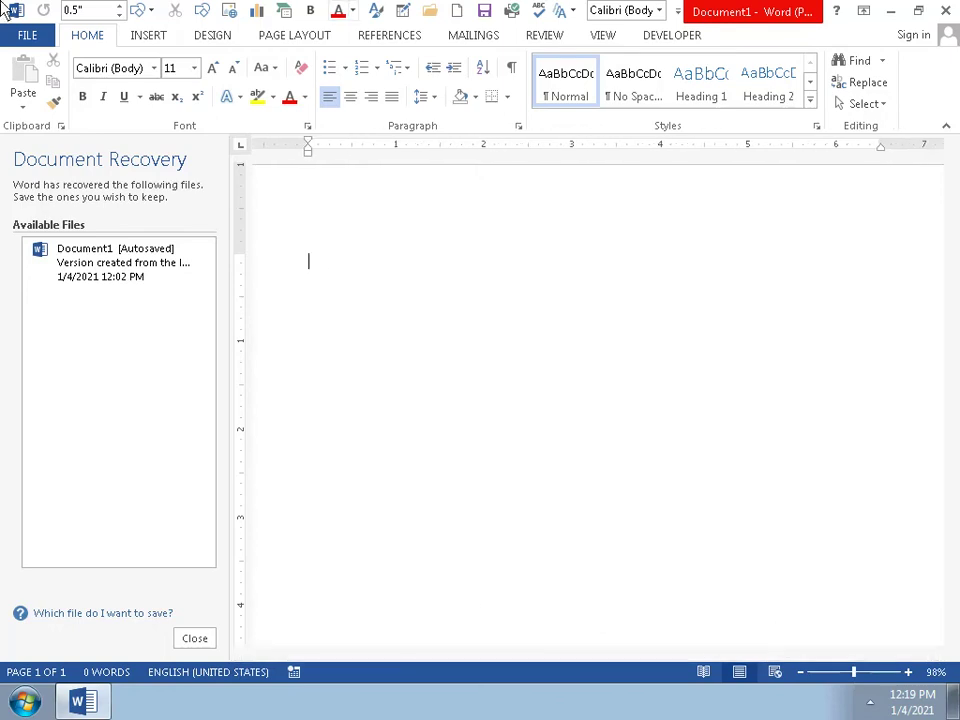
Step: Apply the teal and purple arch art page border, 31 pt, to the whole document
click(196, 38)
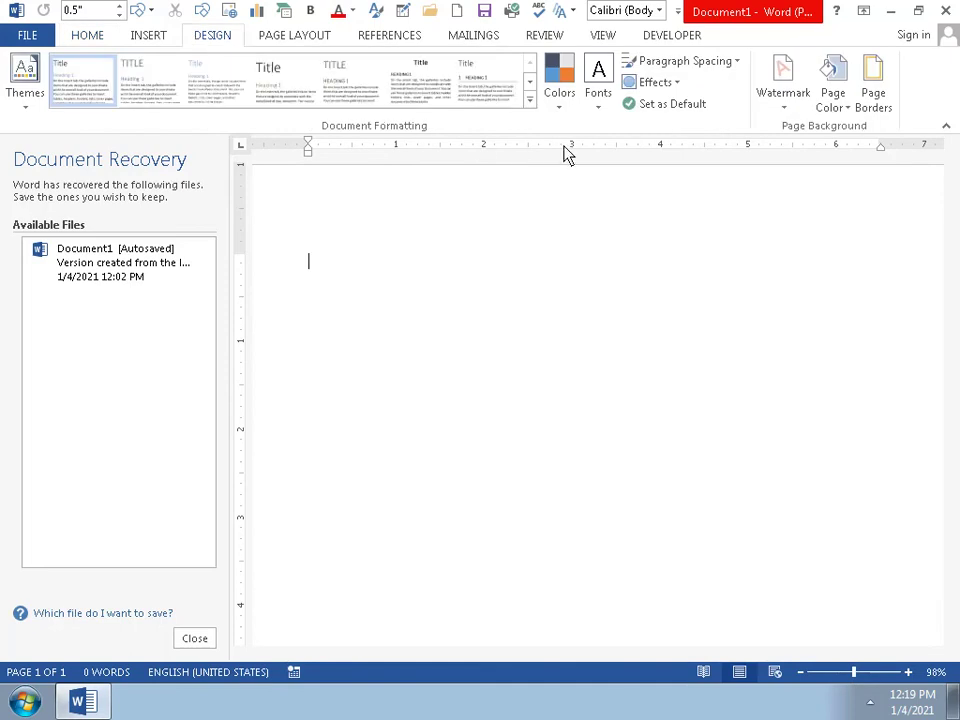
click(878, 112)
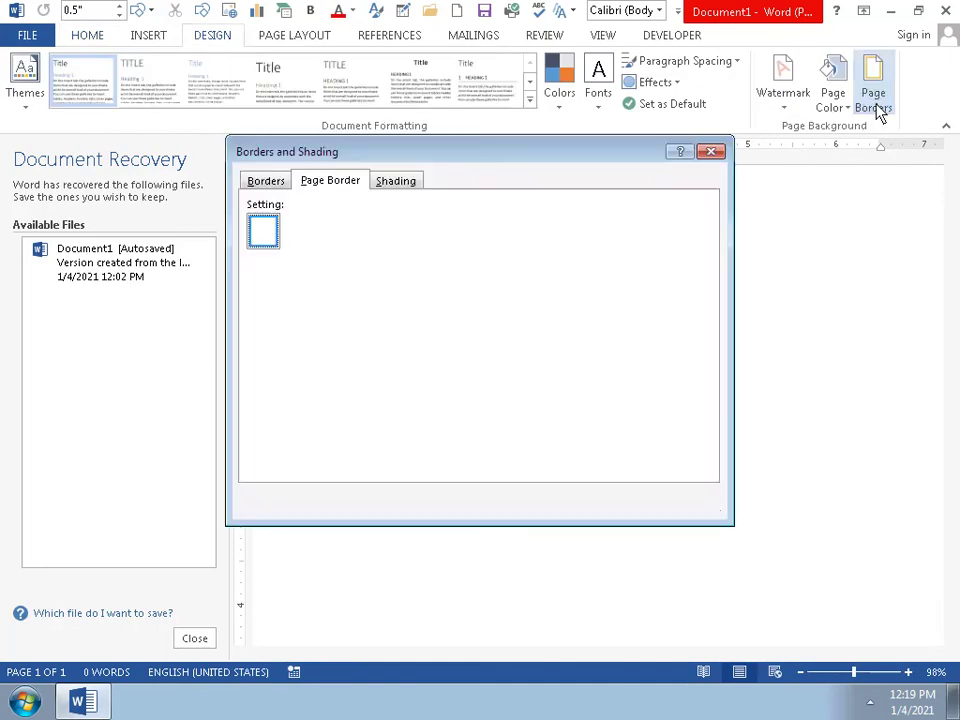
click(440, 468)
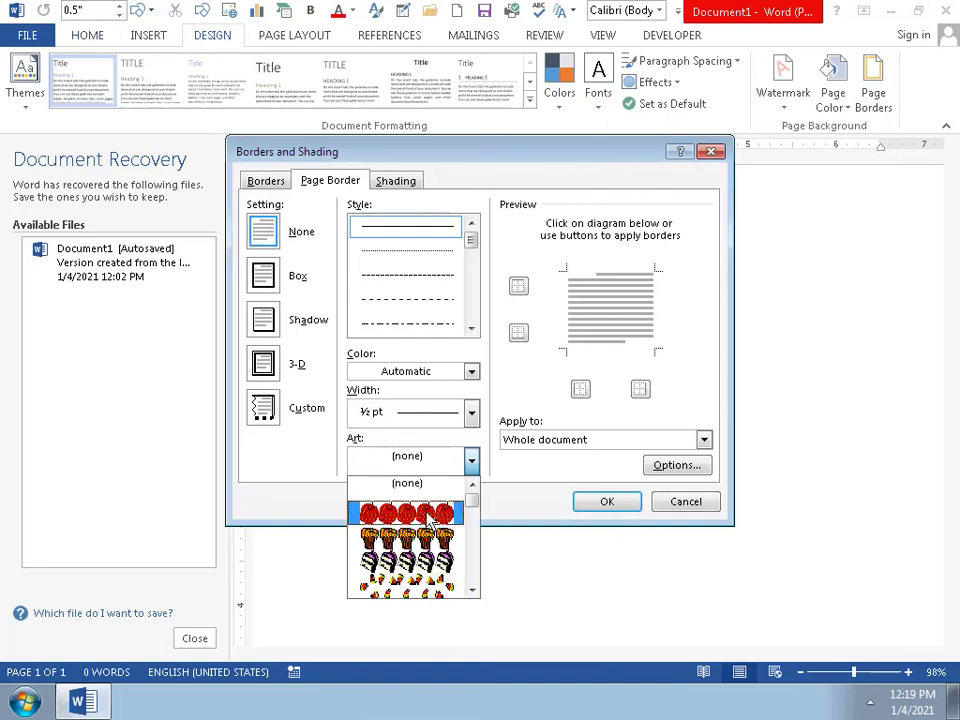
click(473, 591)
click(473, 591)
click(473, 591)
click(473, 591)
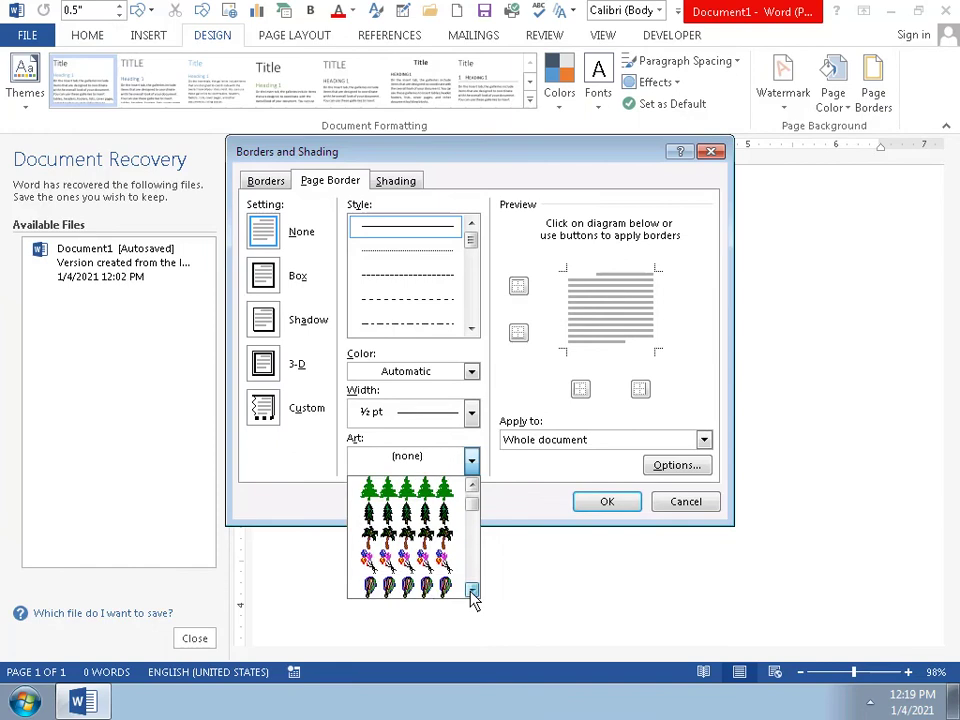
click(473, 591)
click(473, 591)
click(473, 591)
click(473, 591)
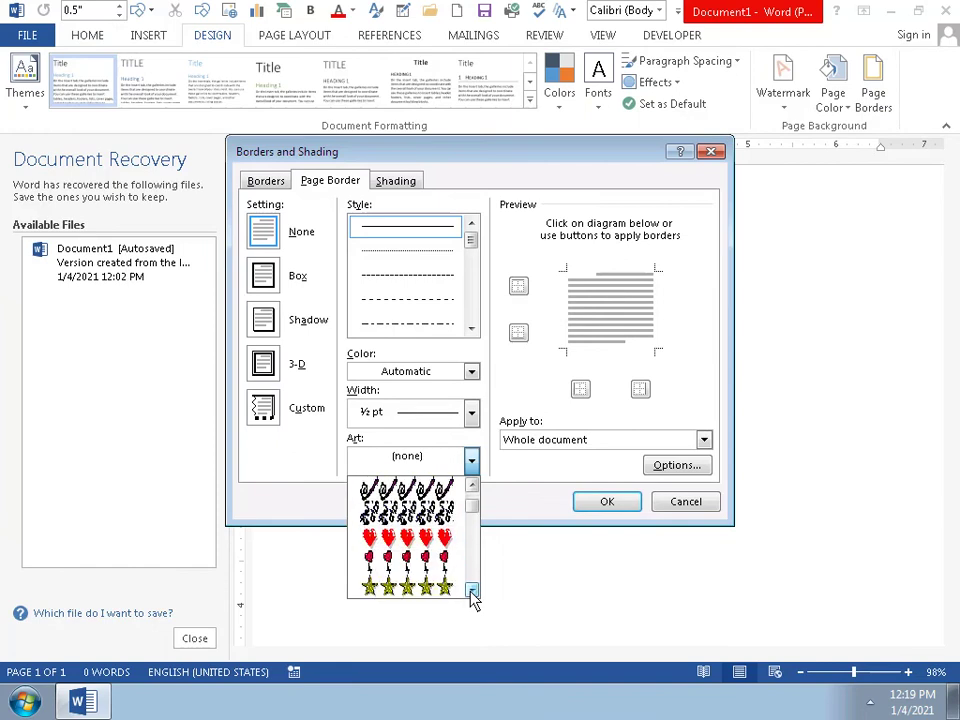
click(473, 591)
click(473, 591)
click(473, 591)
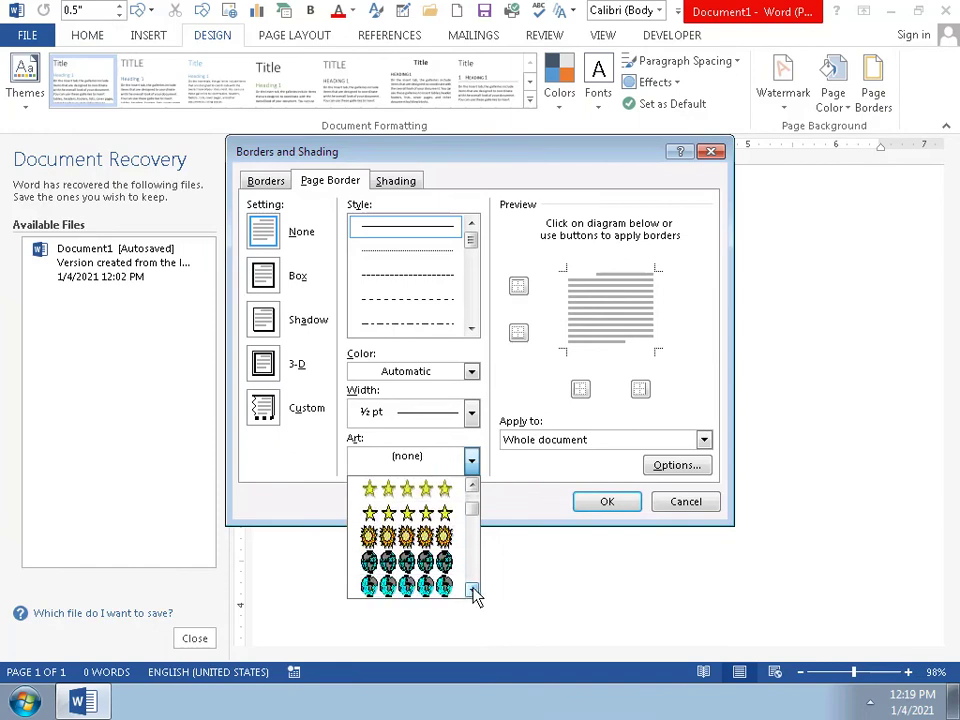
click(473, 591)
click(473, 591)
click(473, 591)
click(473, 591)
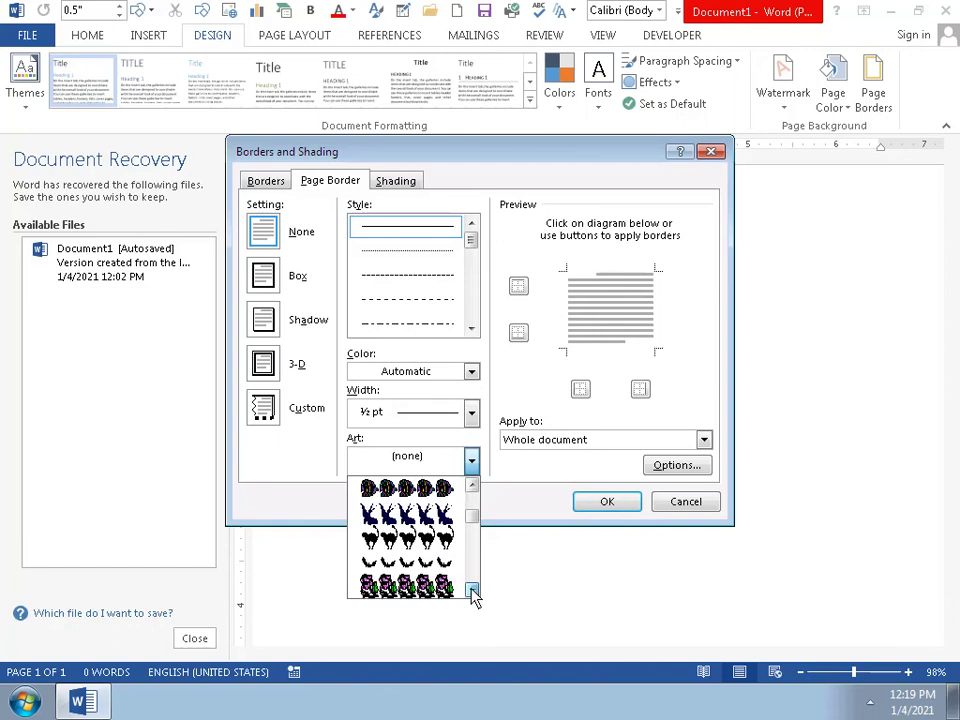
click(472, 591)
click(472, 591)
click(472, 591)
click(472, 591)
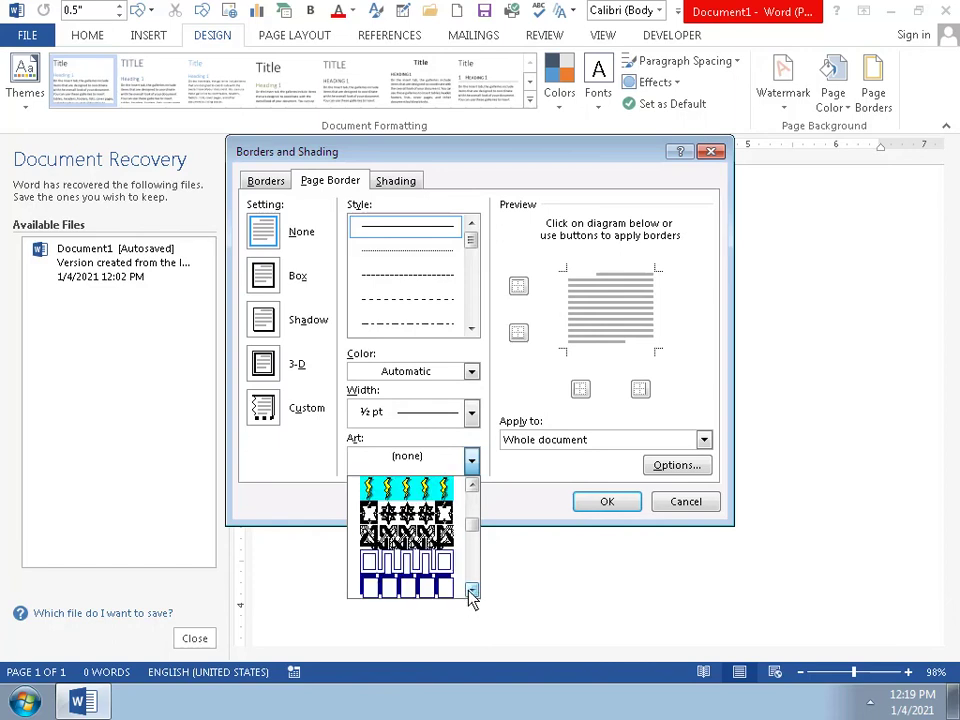
click(475, 488)
click(476, 490)
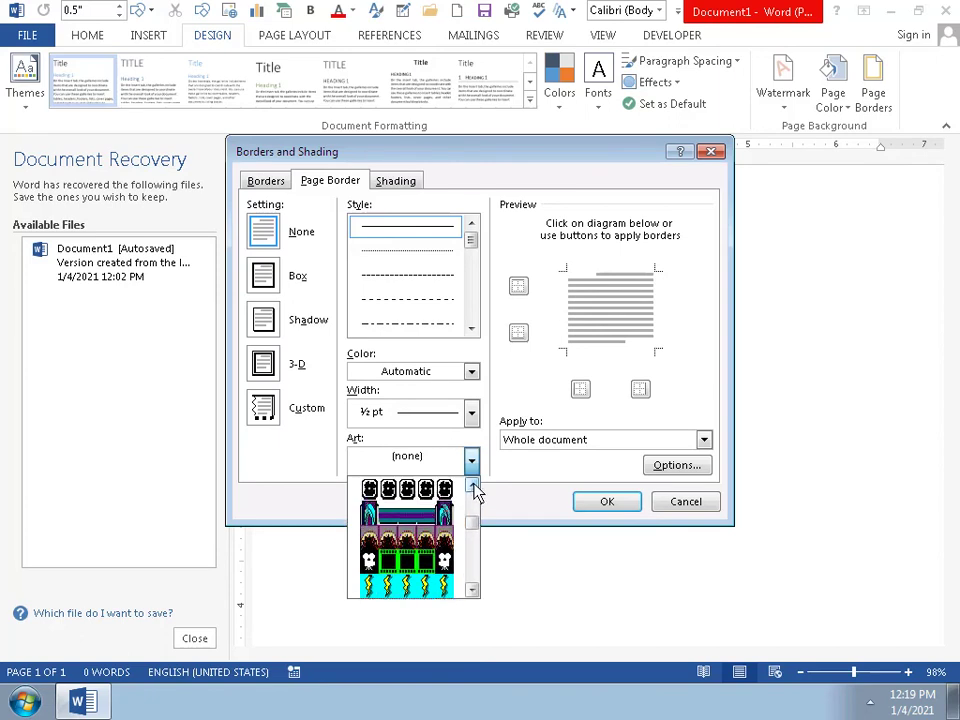
click(435, 518)
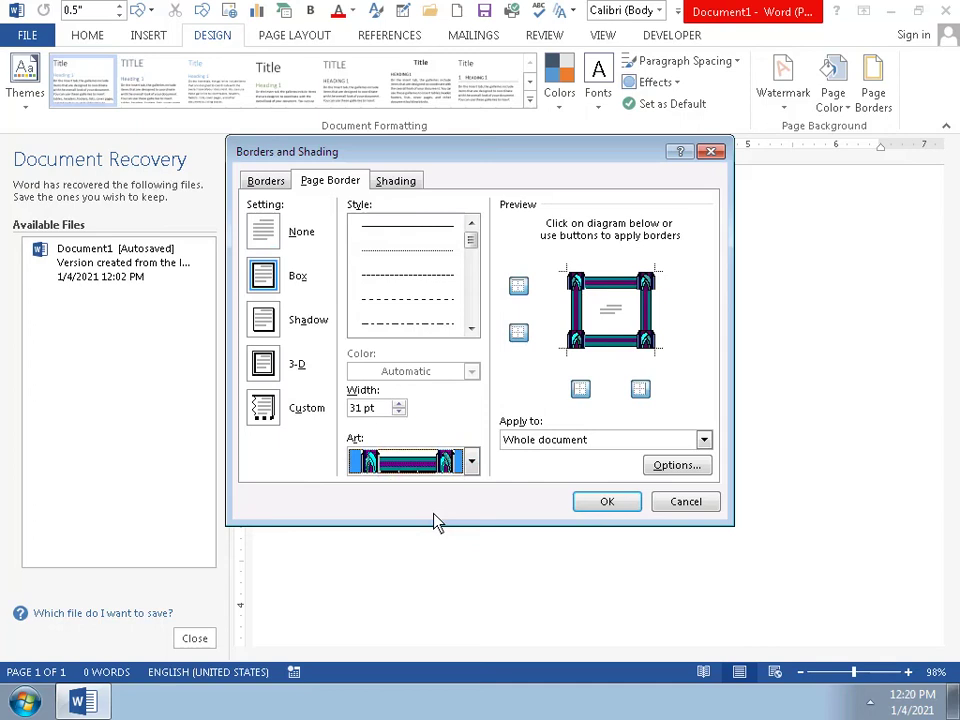
click(612, 507)
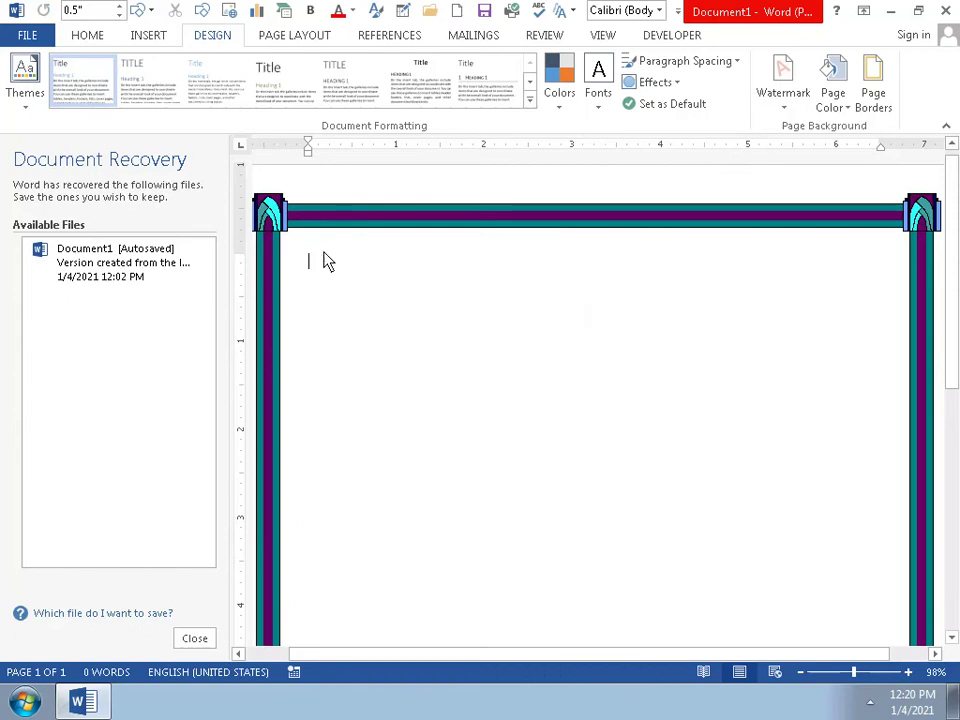
Step: Tab-indent the first line and type 'Excellence Award'
key(Tab)
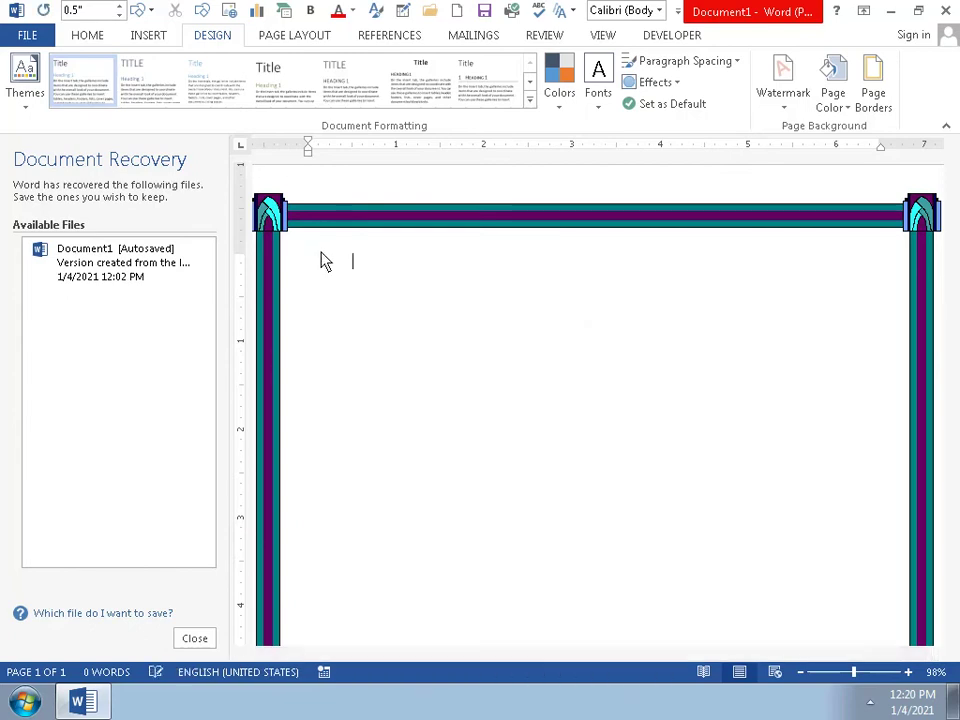
key(Tab)
key(Tab)
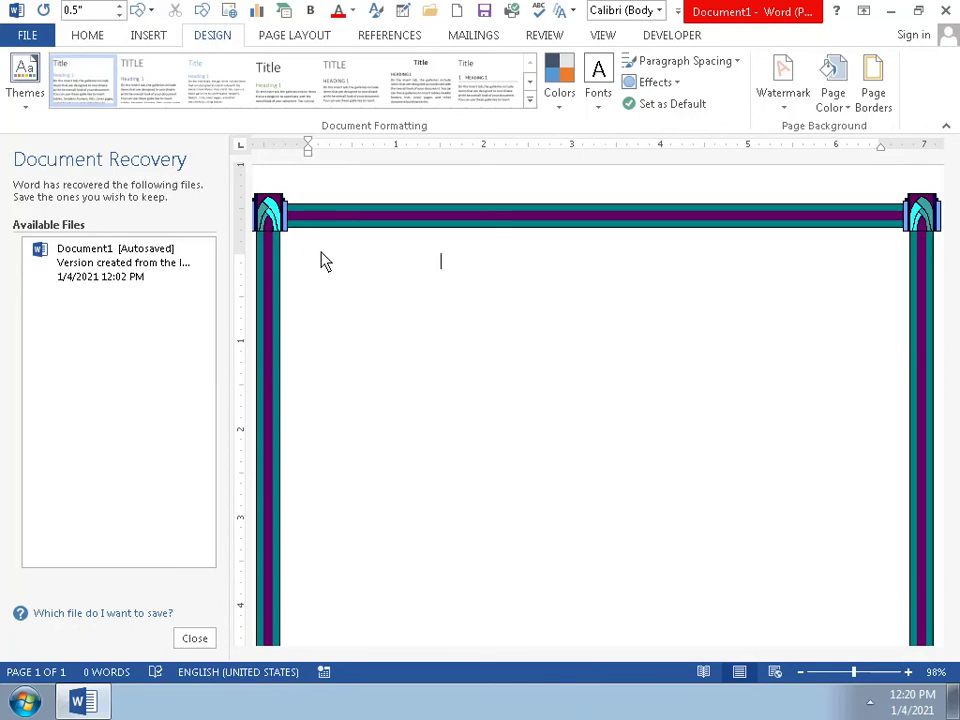
key(BackSpace)
text(e)
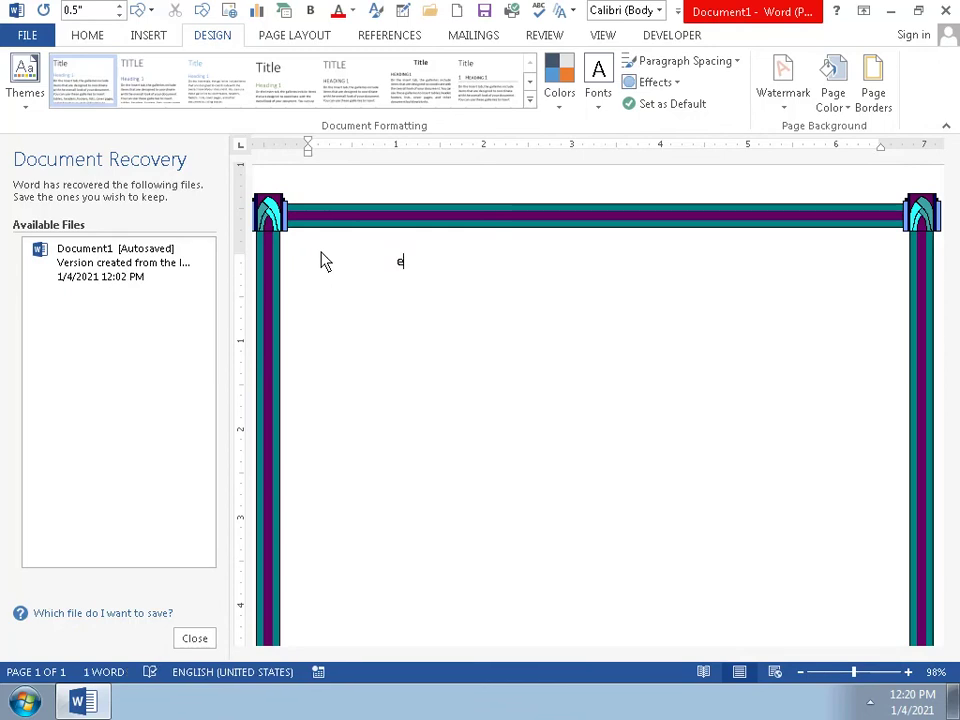
key(BackSpace)
text(E)
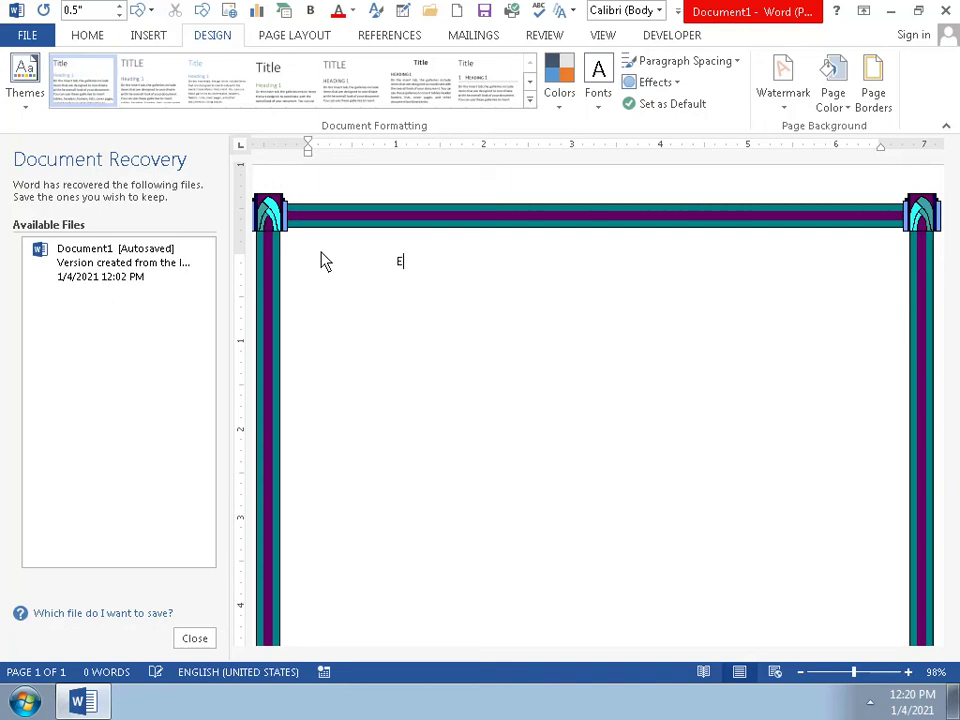
text(x)
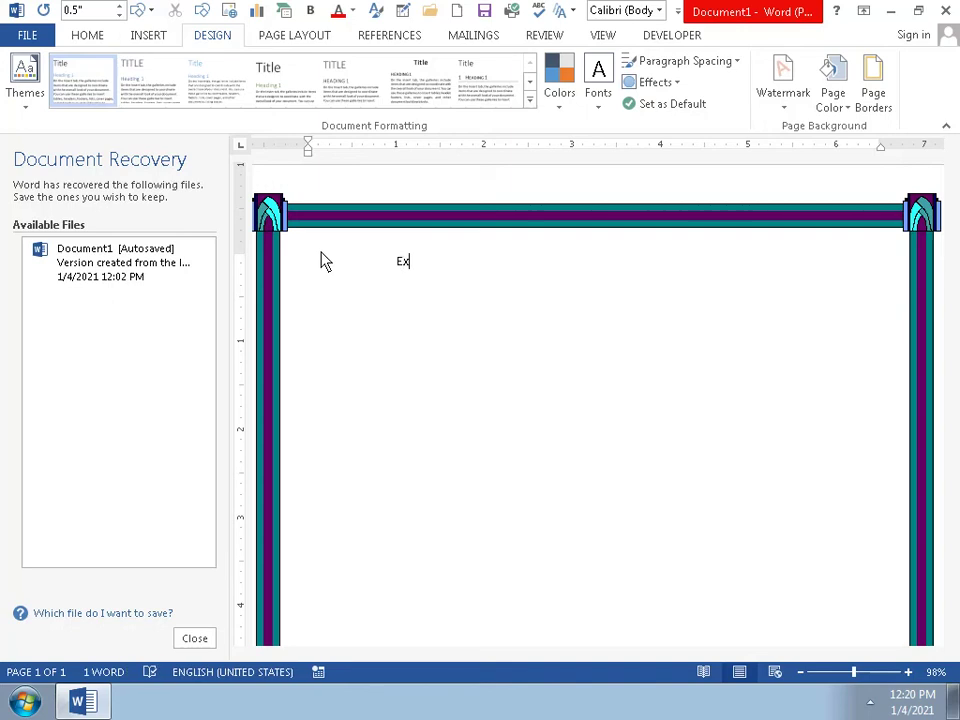
text(ce)
text(ll)
text(e)
text(n)
text(ce)
text( Awa)
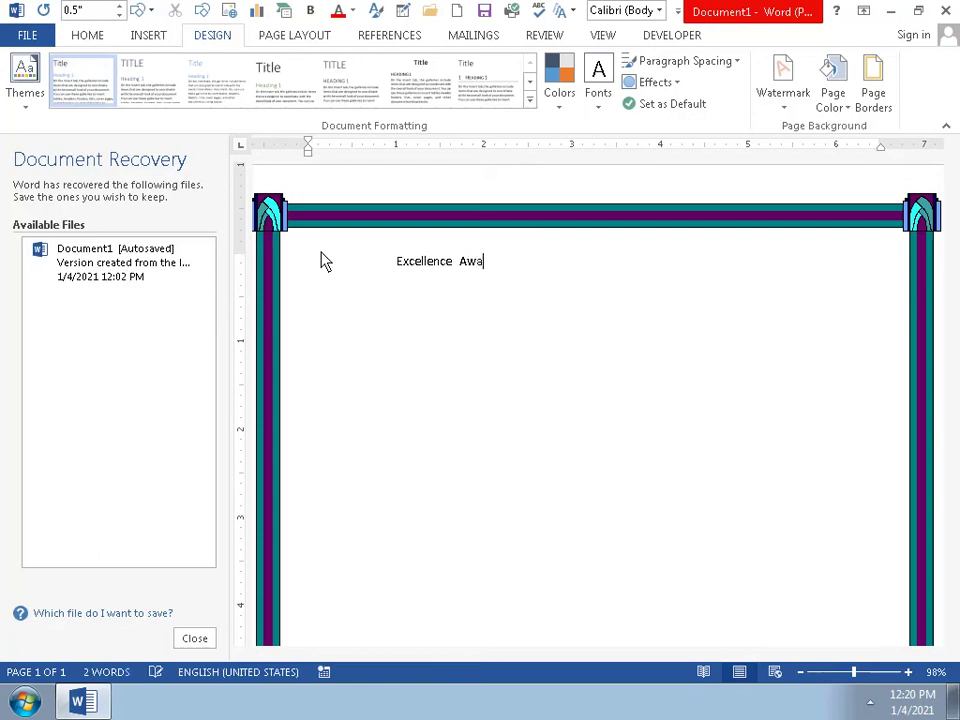
text(rd)
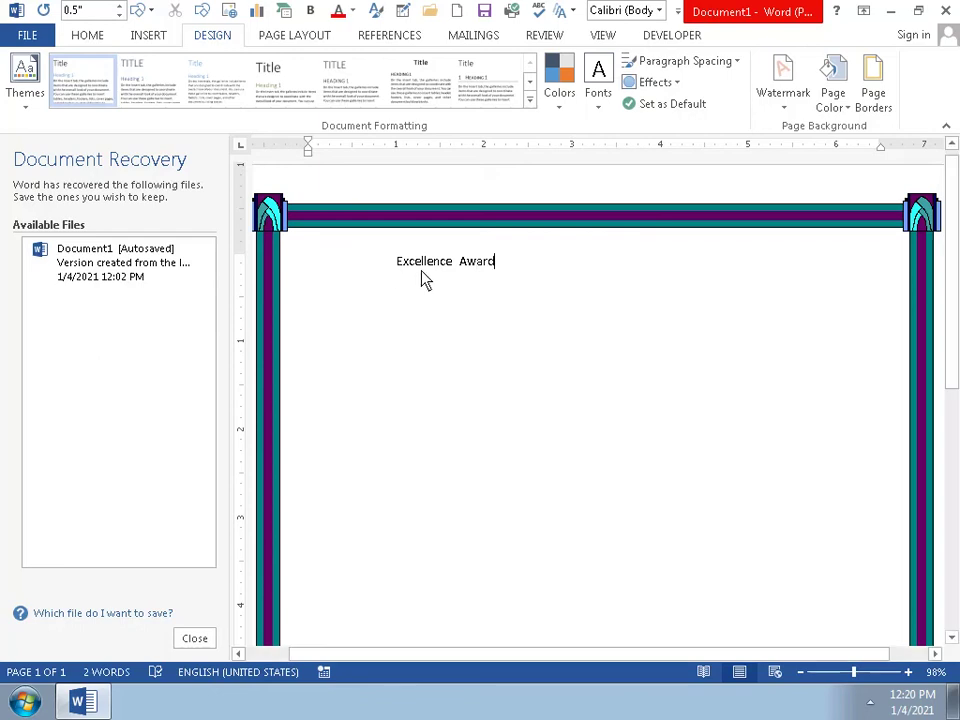
Step: Set the 'Excellence Award' title to Vladimir Script at size 48
drag(395, 268, 557, 285)
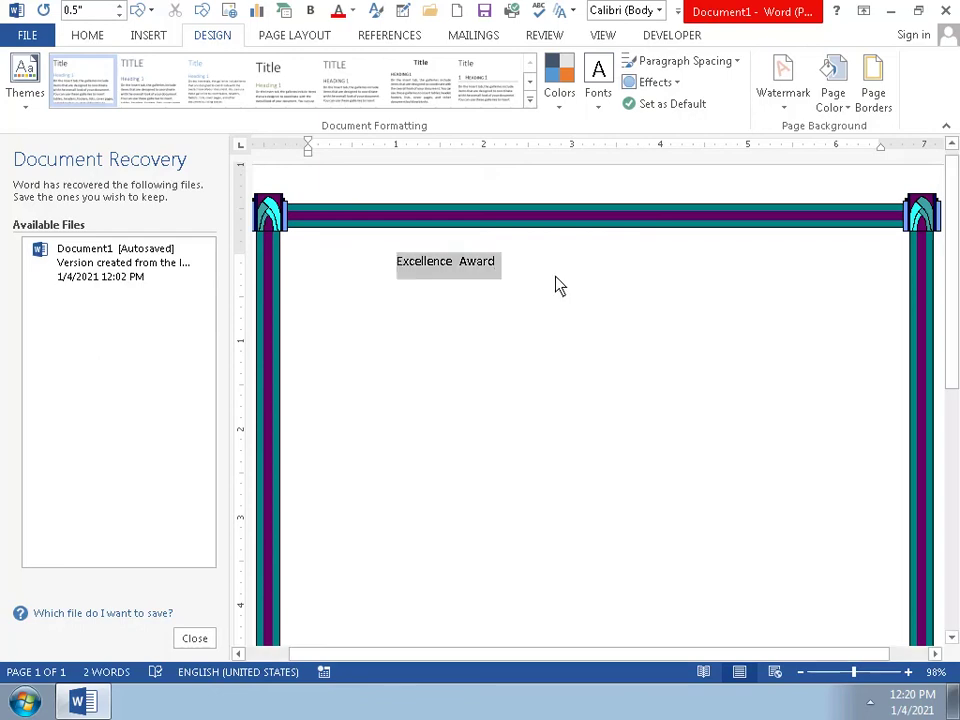
click(686, 227)
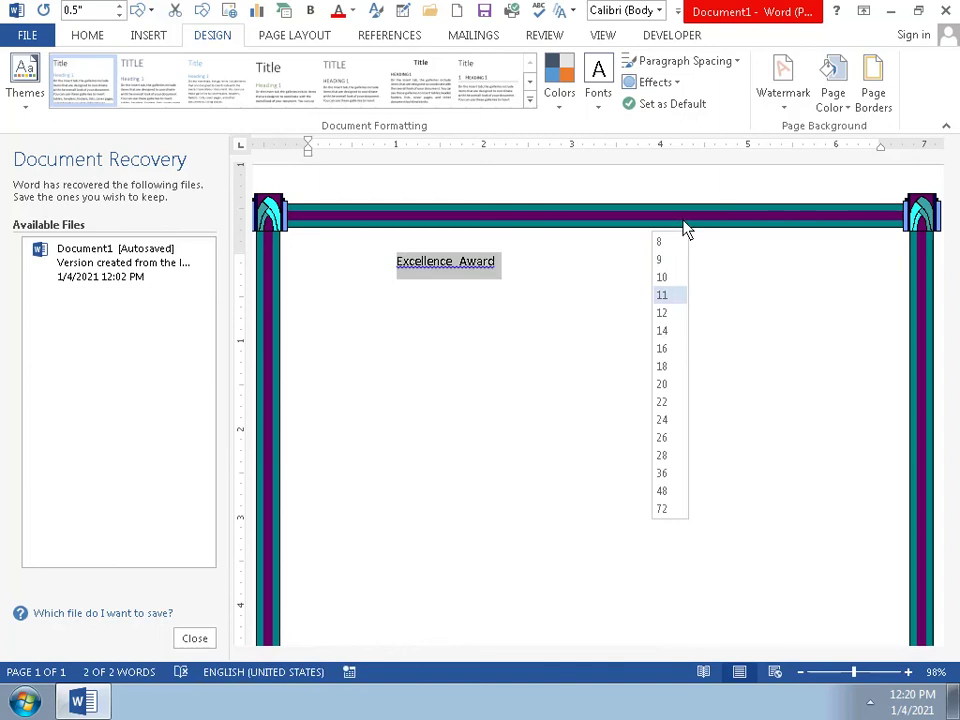
click(662, 491)
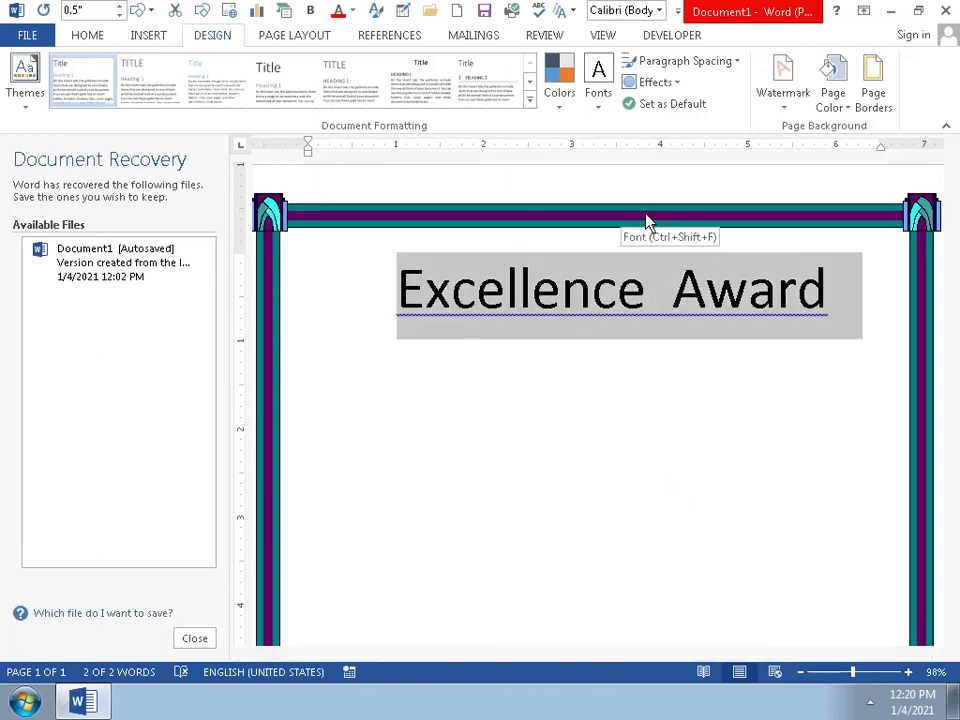
click(653, 219)
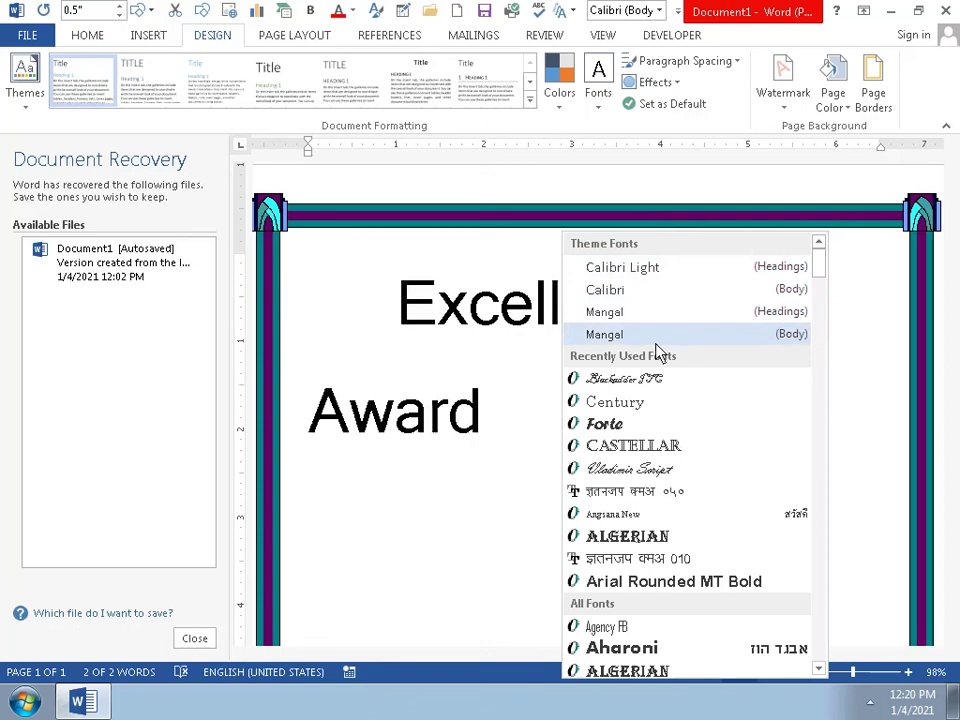
click(662, 470)
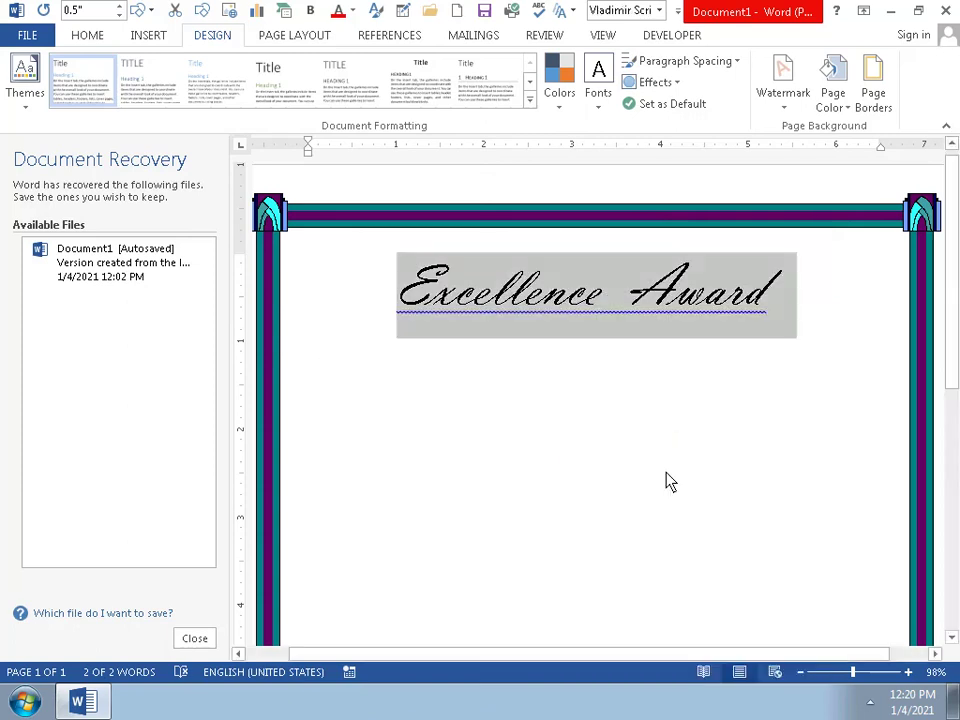
click(670, 482)
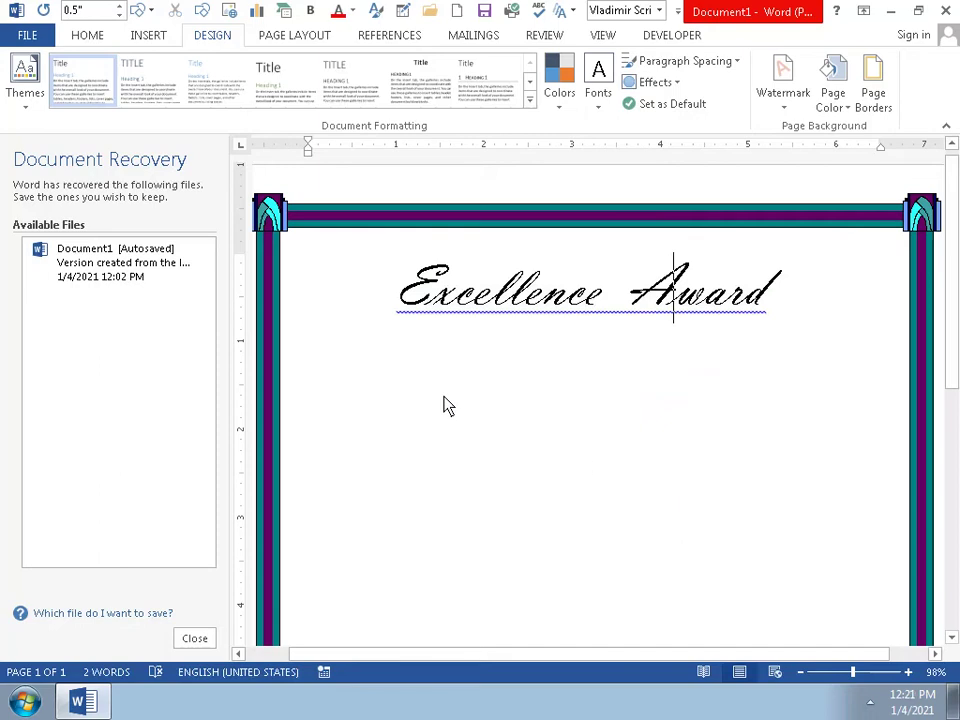
Step: Try adding blank lines above the title and shifting it left, undoing each change
click(347, 396)
key(Return)
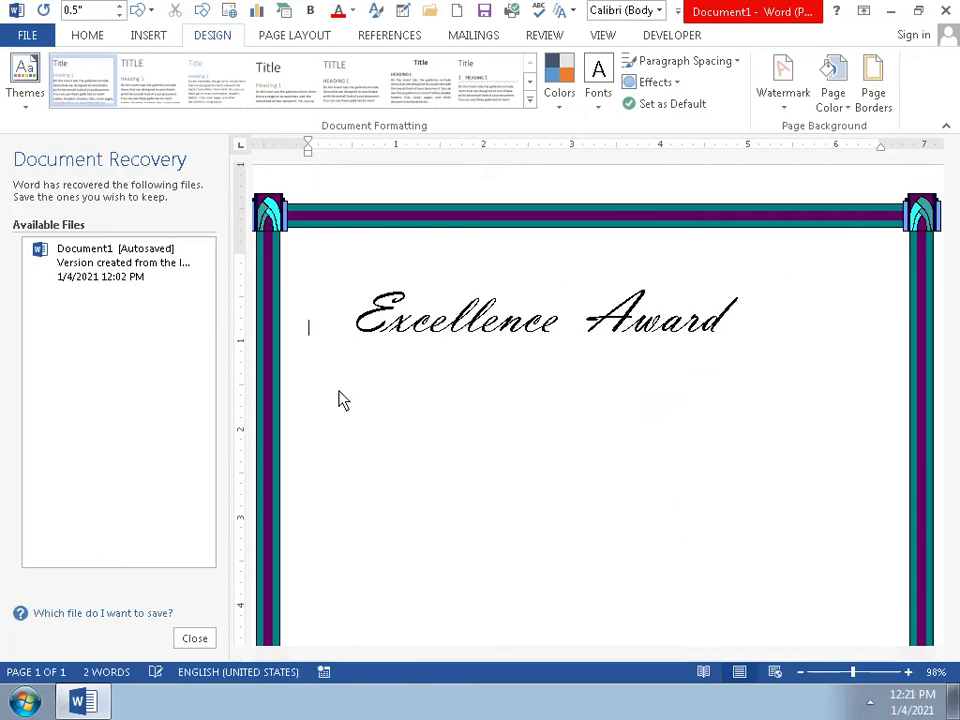
key(Return)
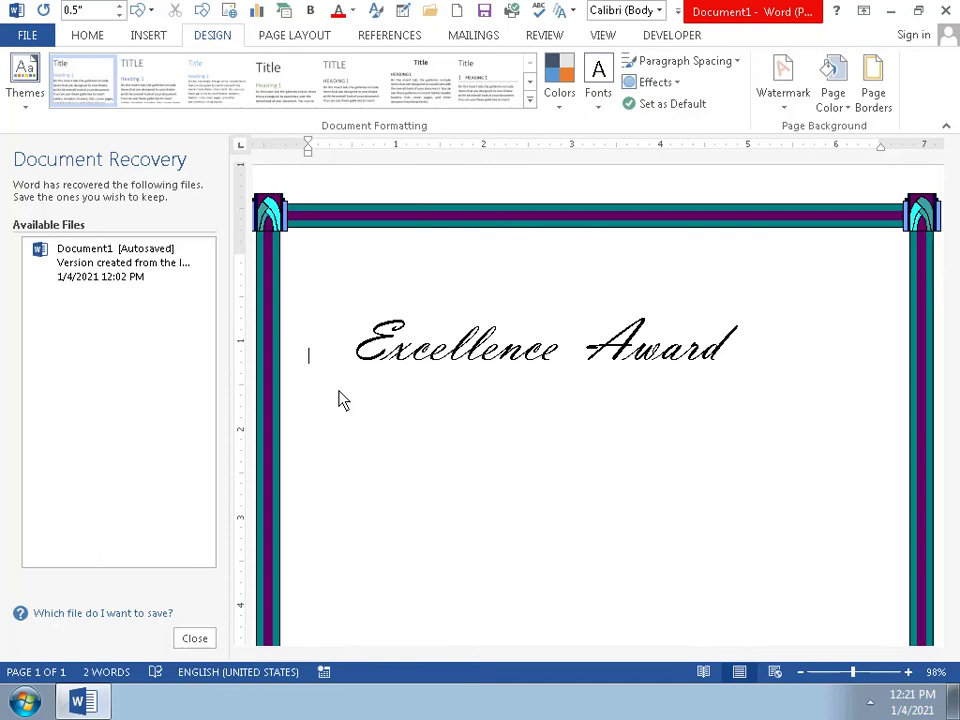
key(ctrl+z)
key(ctrl+z)
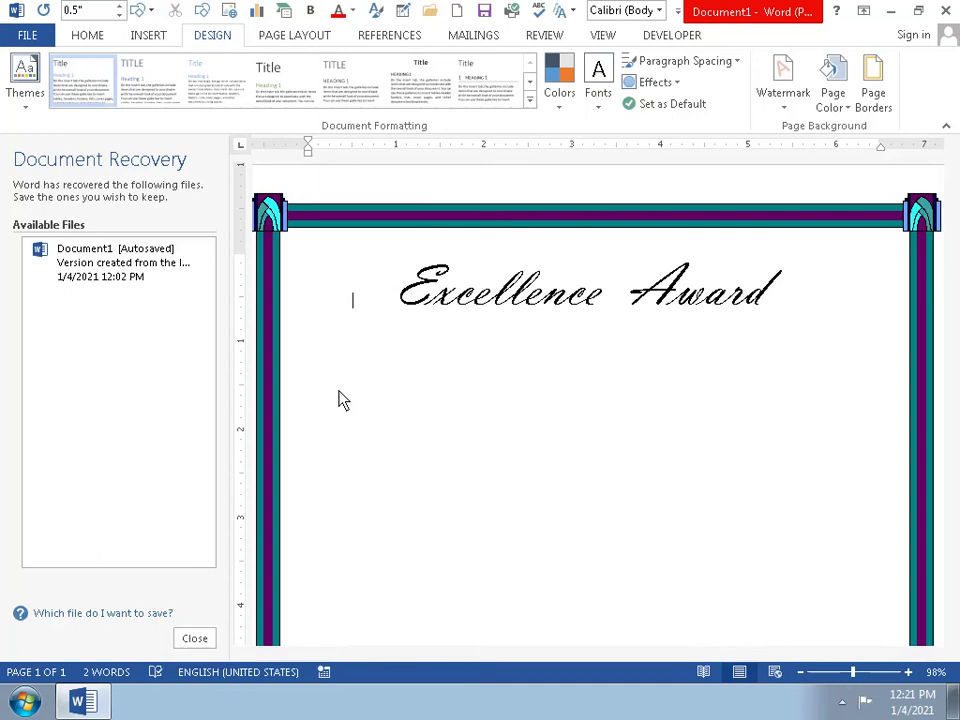
key(Right)
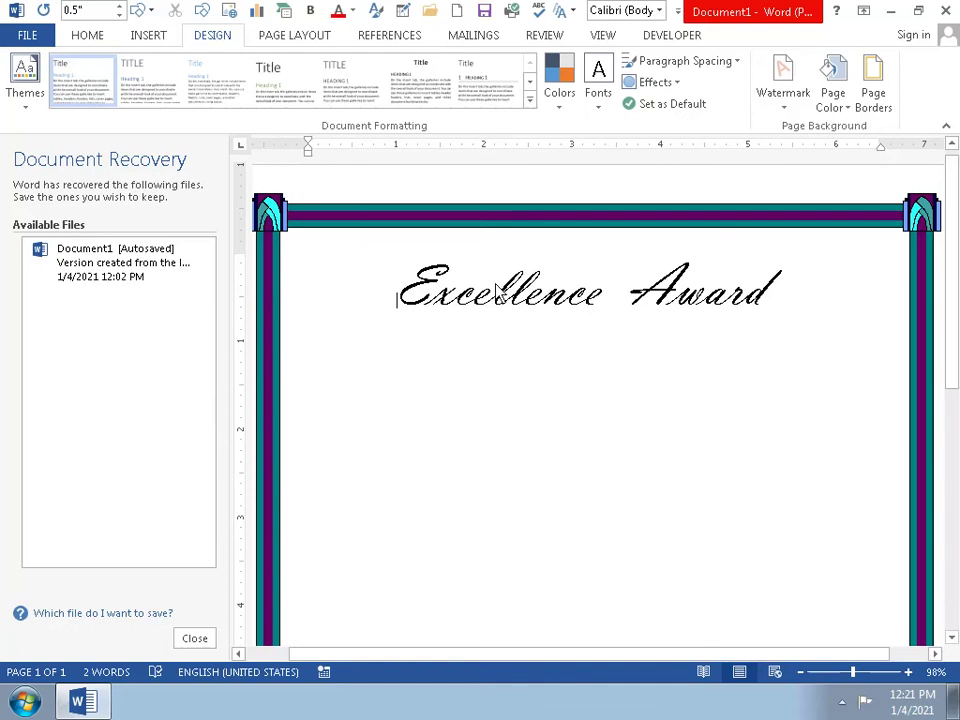
key(Left)
key(Right)
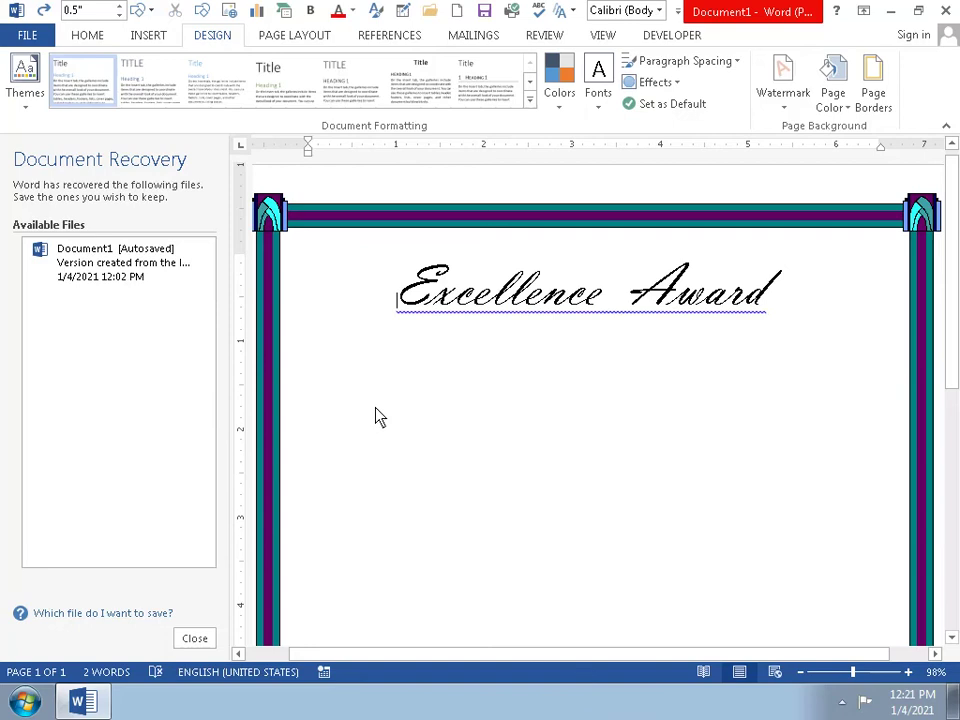
key(BackSpace)
key(ctrl+z)
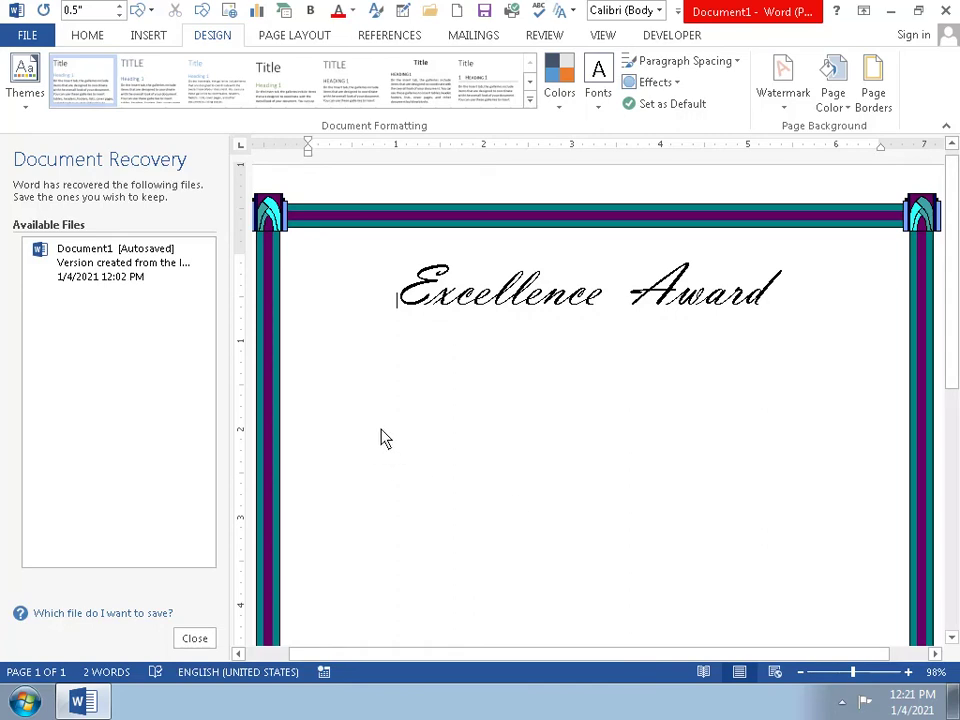
Step: Select the Excellence Award title and delete it
click(365, 393)
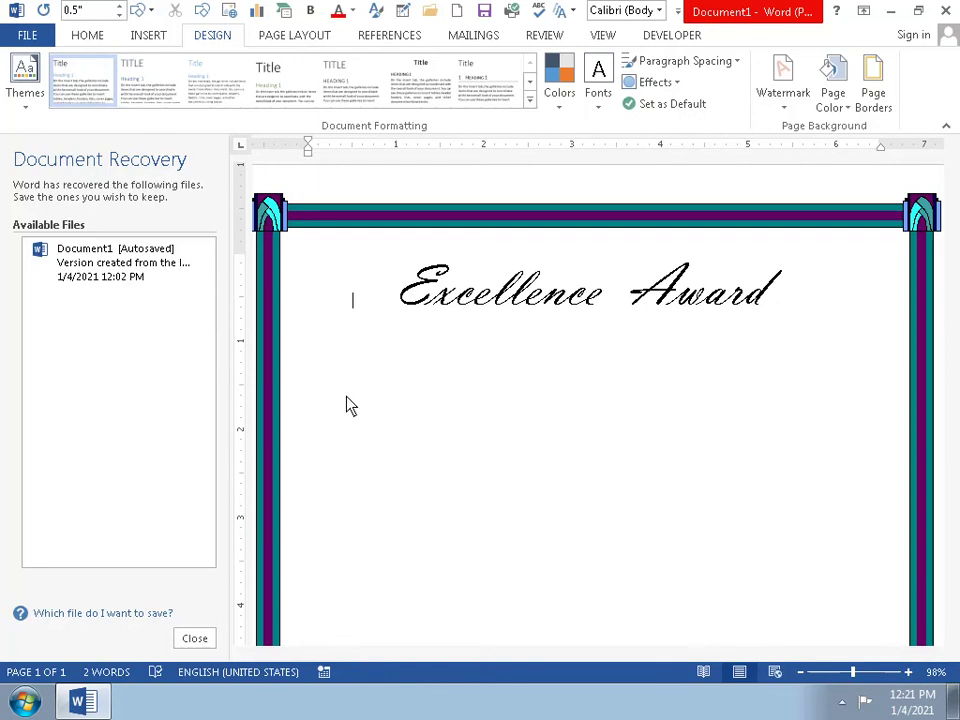
key(ctrl+a)
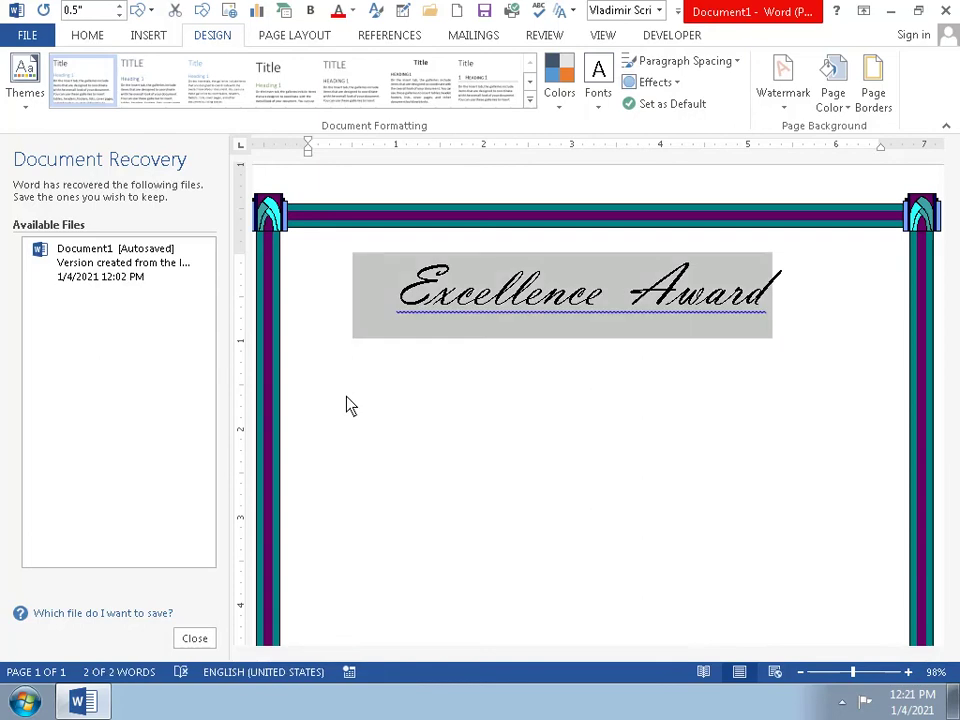
key(Delete)
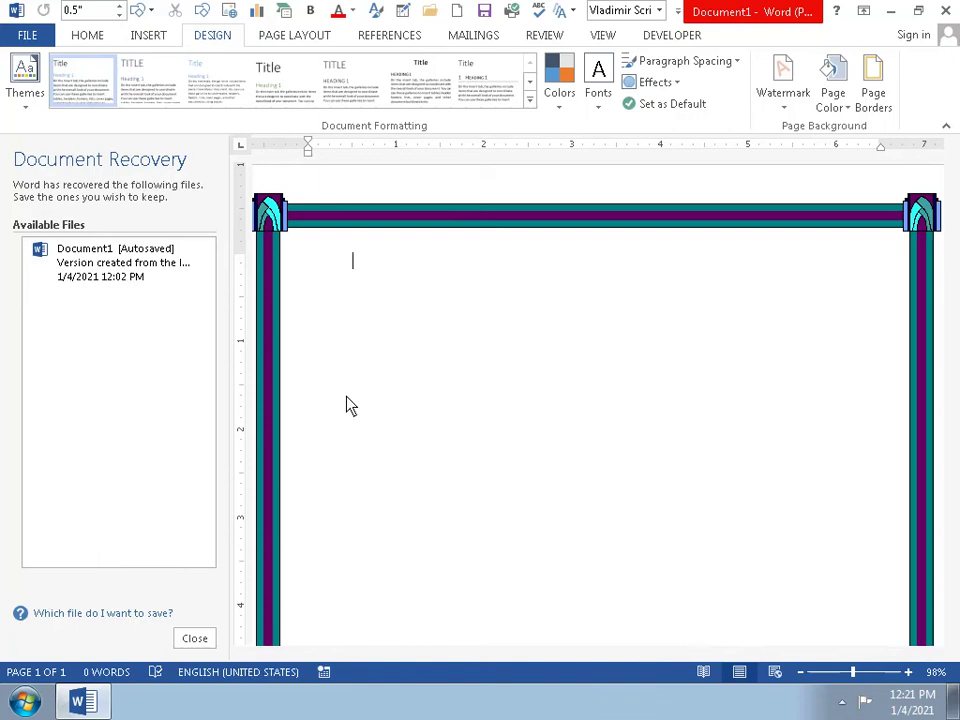
Step: Retype the title 'Excellence Award' in Vladimir Script, correcting the typo
text(Exa)
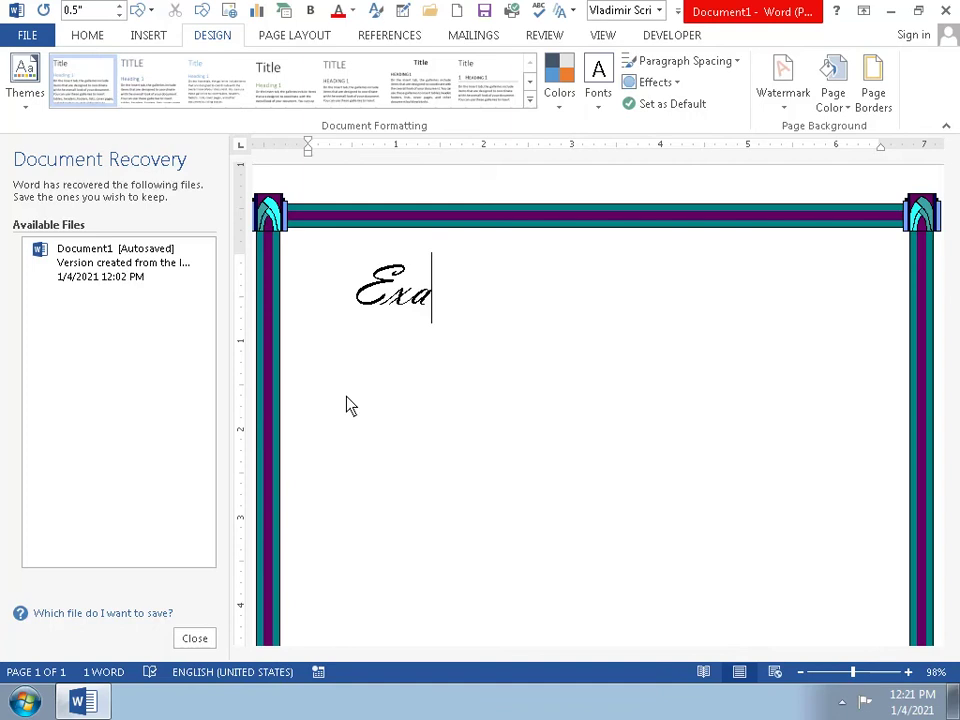
key(BackSpace)
text(ce)
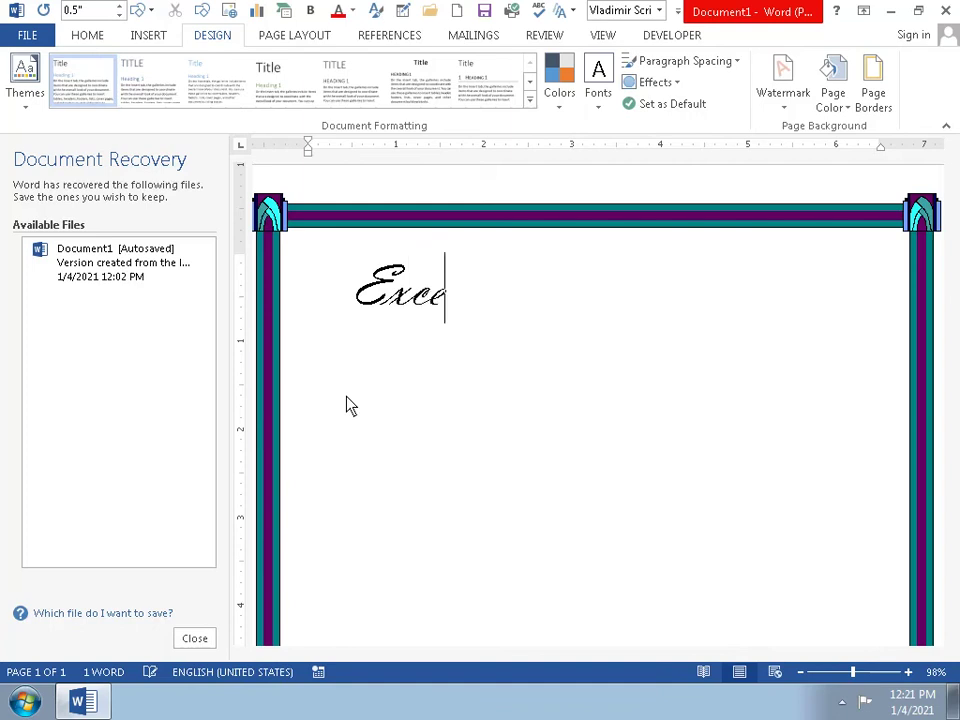
text(ll)
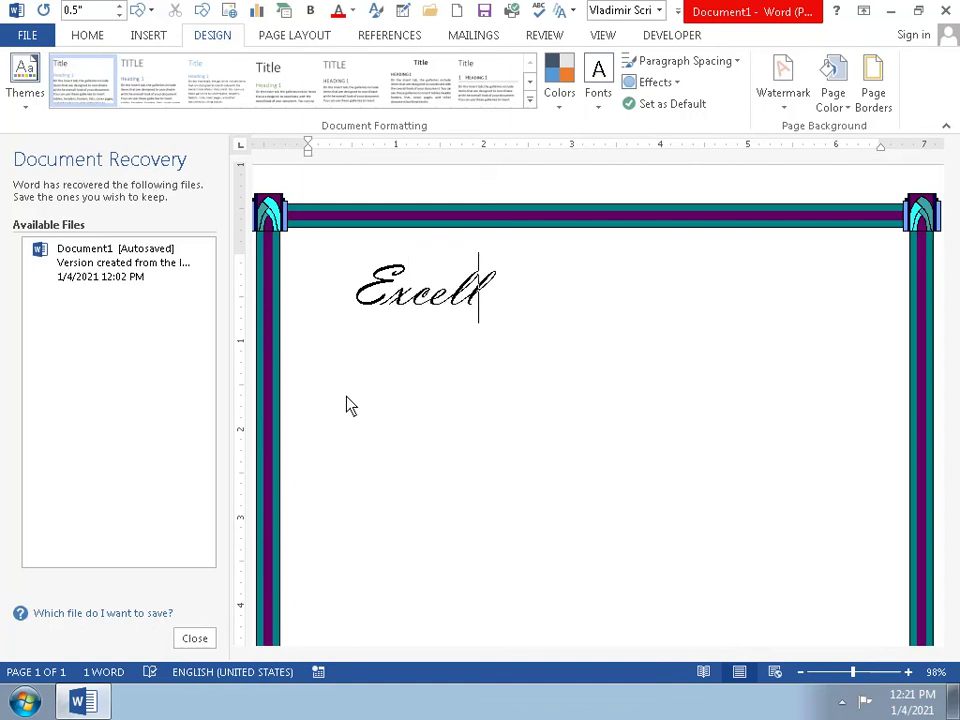
text(en)
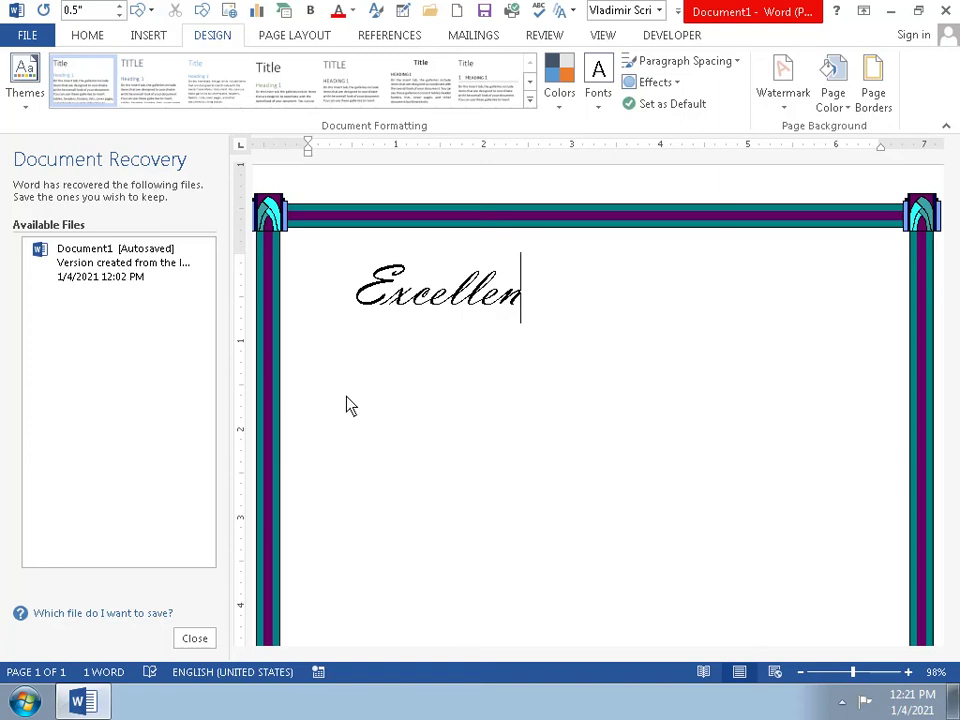
text(ce )
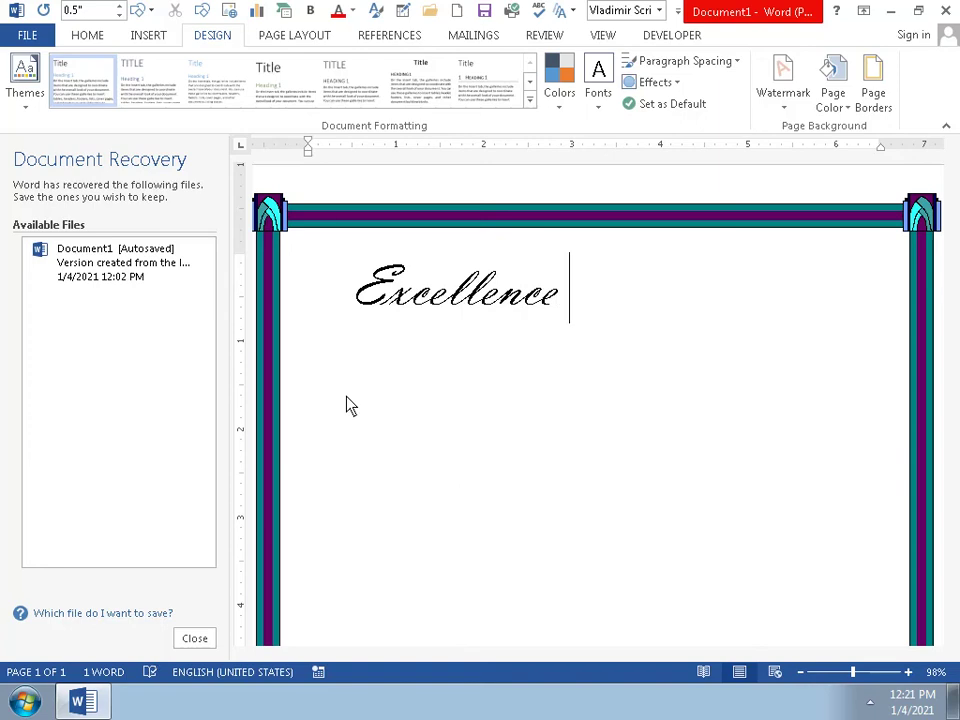
text( A)
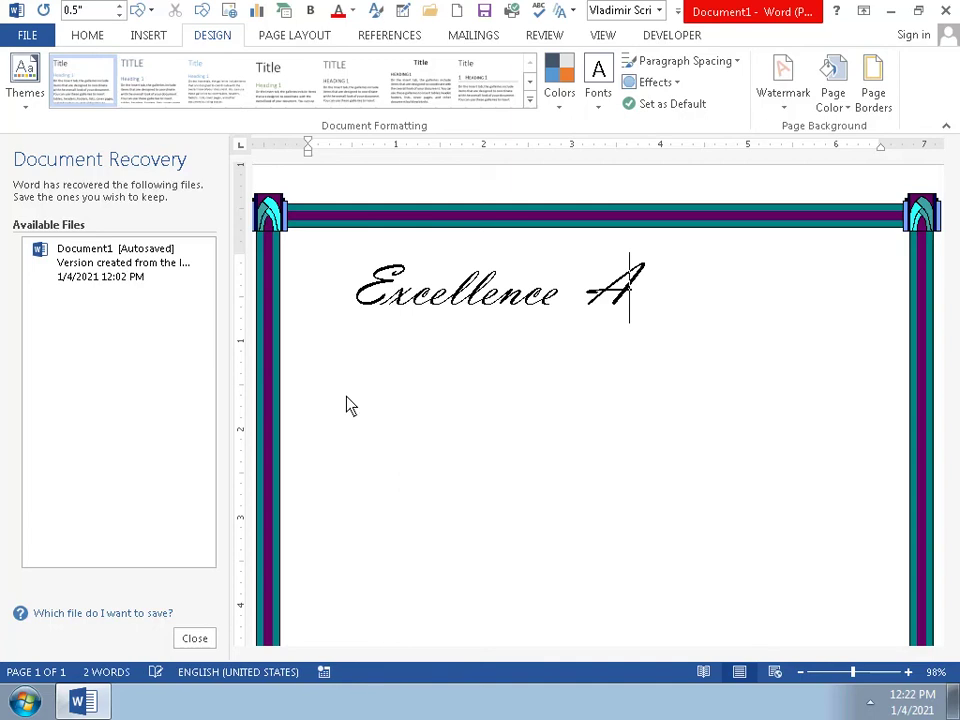
text(ward)
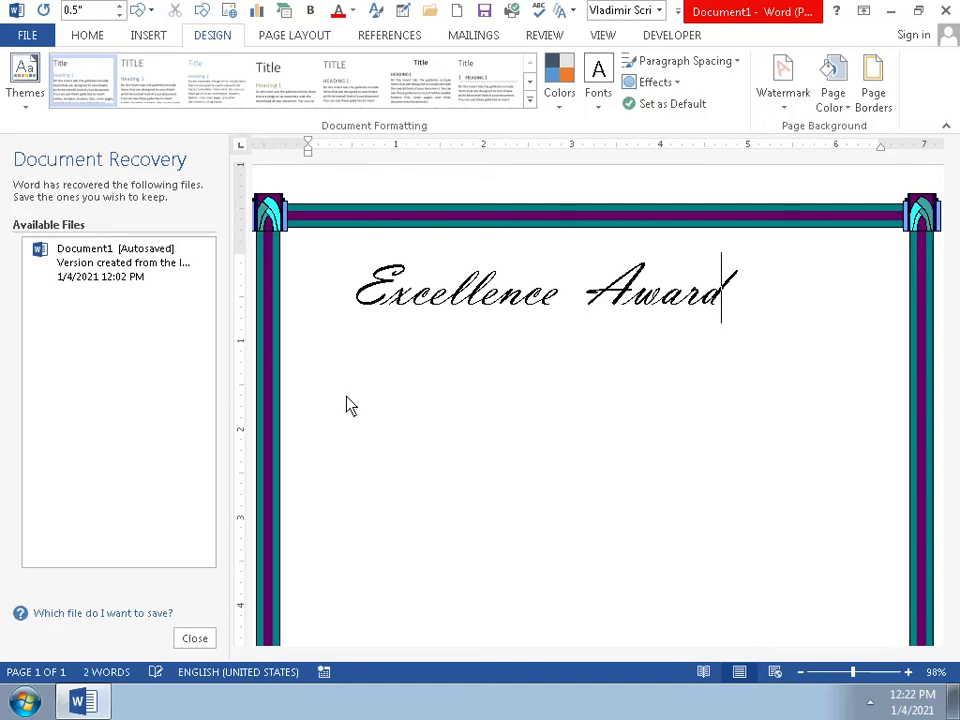
Step: Start a new line below the title and type 'Mr'
key(Left)
key(Right)
key(Return)
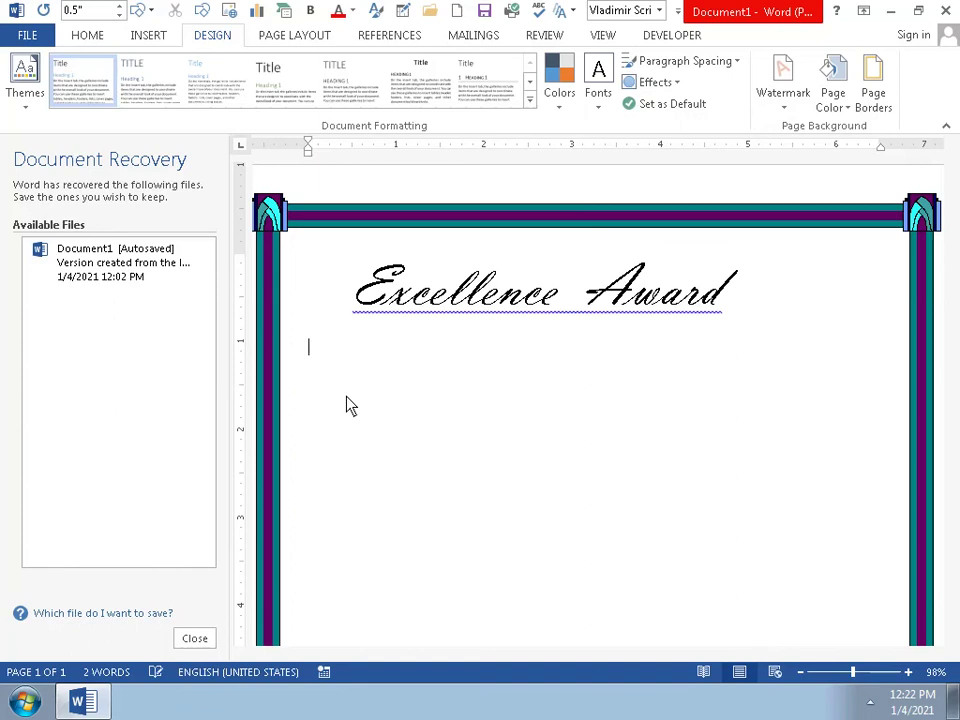
key(Return)
key(Return)
key(Return)
key(ctrl+z)
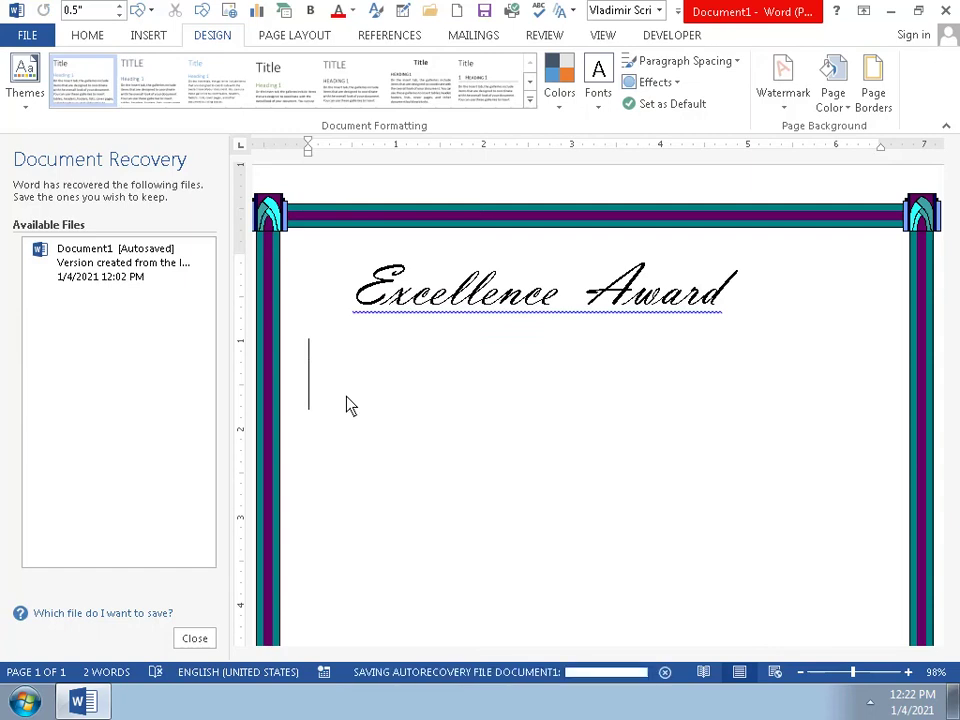
text(m)
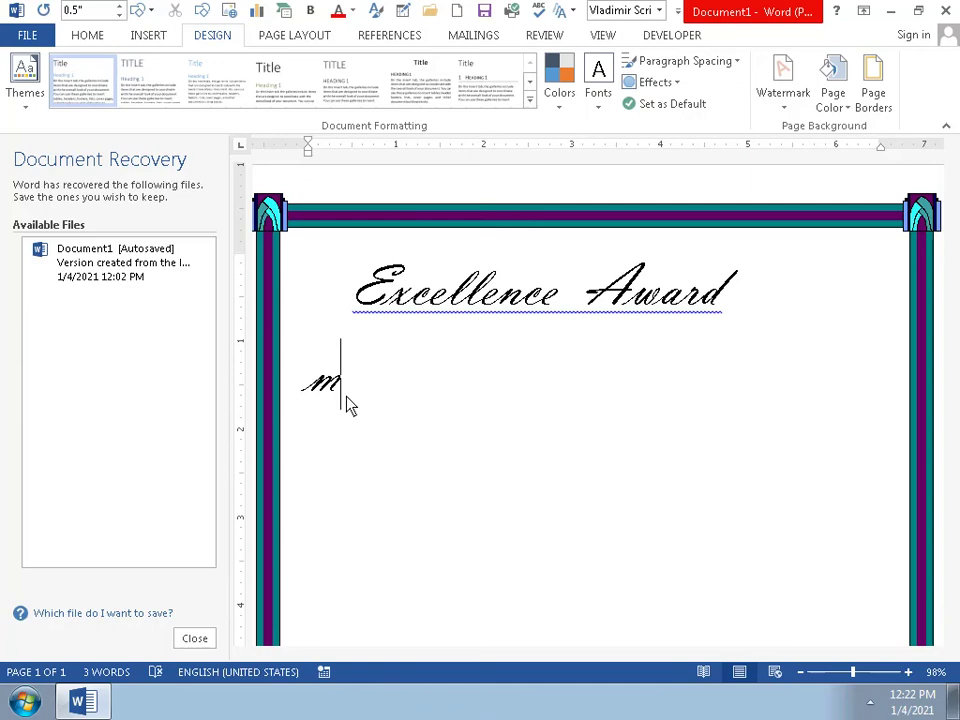
text(s)
key(BackSpace)
text(r)
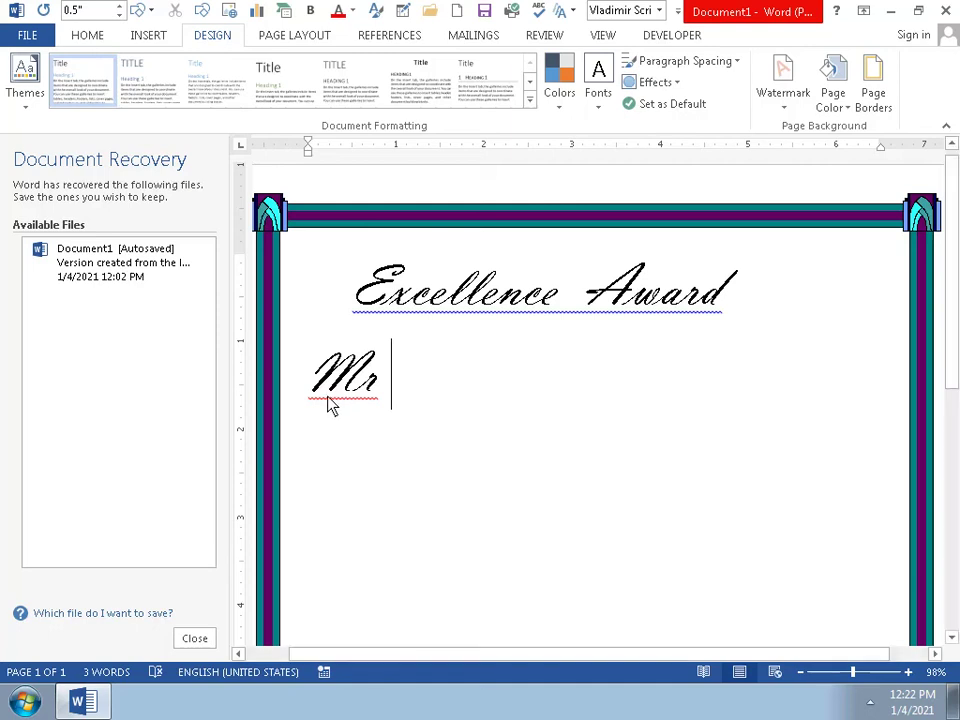
Step: Format 'Mr' in Calibri Light at size 20
drag(311, 401, 378, 394)
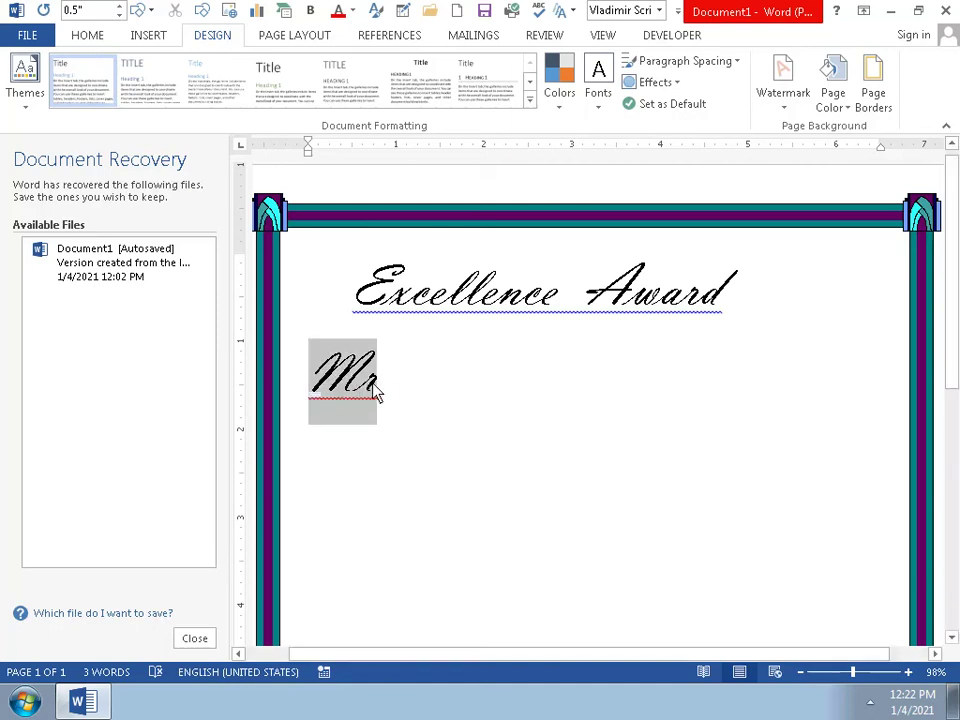
click(463, 335)
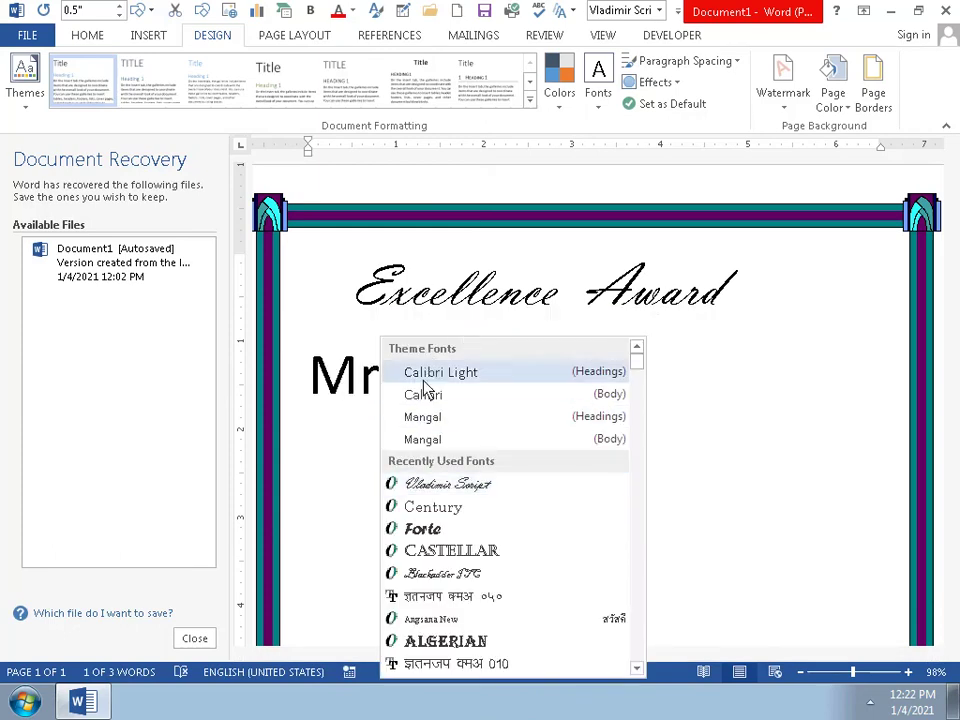
click(427, 378)
click(497, 336)
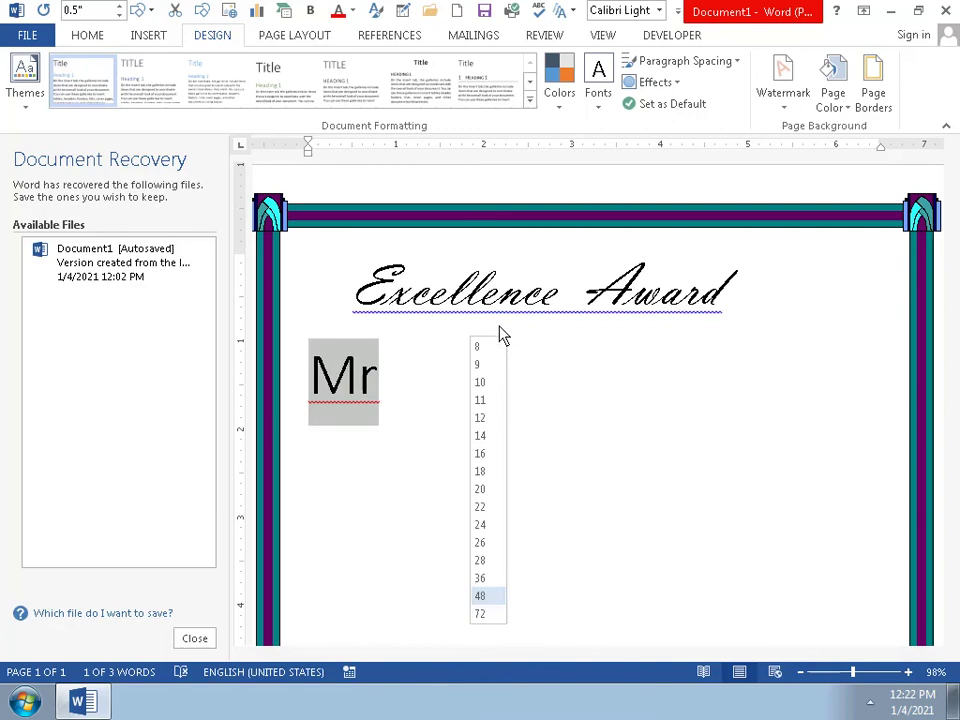
key(Down)
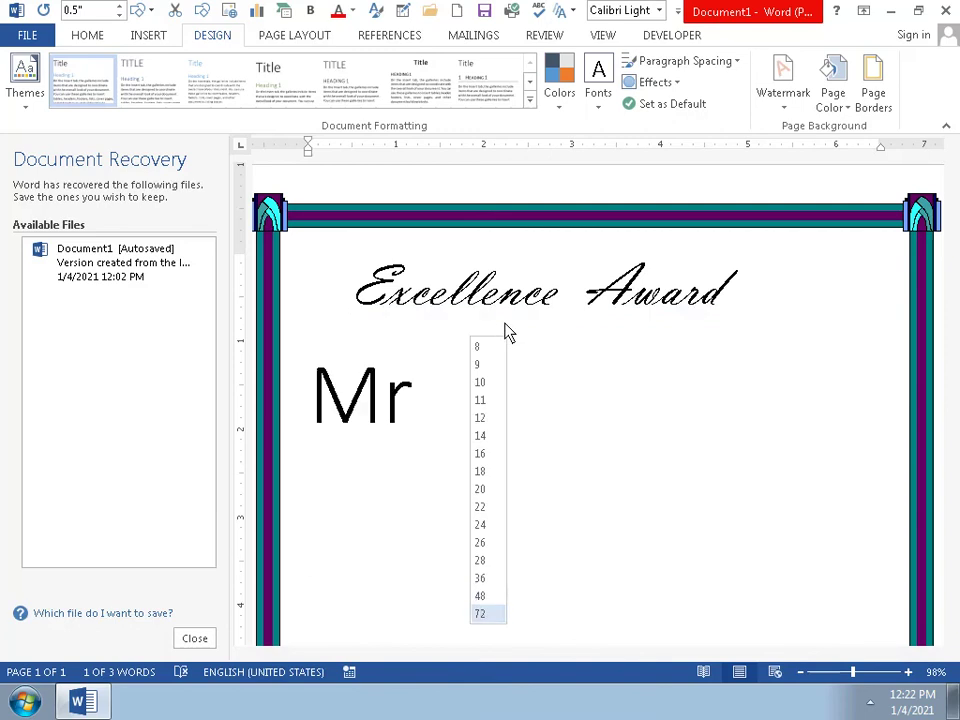
key(Up)
key(Up)
key(Up)
key(Up)
key(Up)
key(Up)
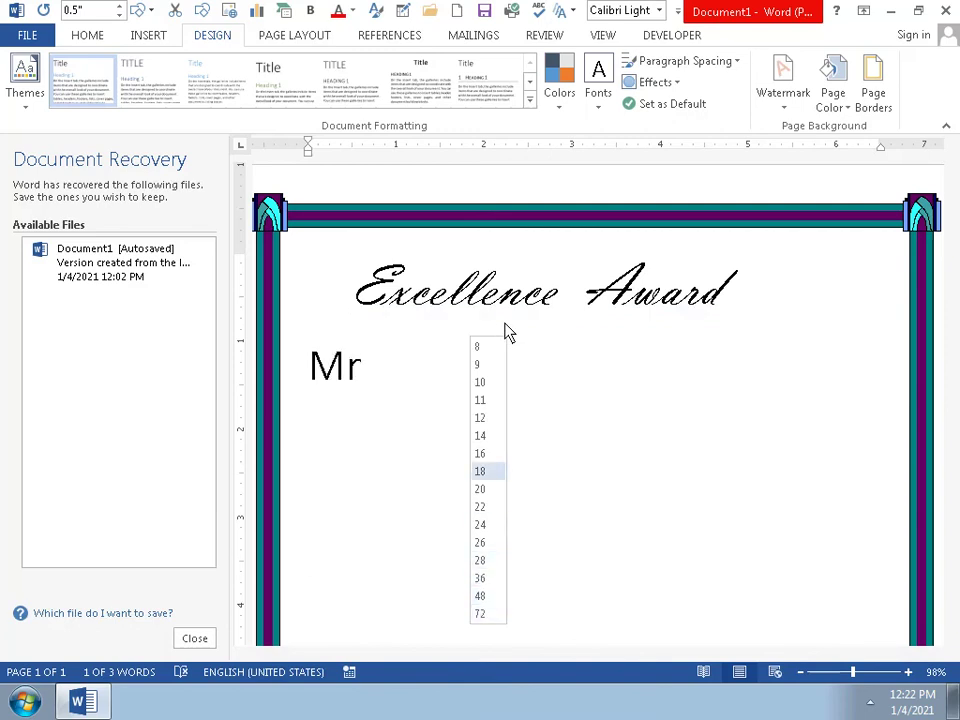
key(Up)
key(Up)
key(Up)
key(Down)
key(Down)
key(Down)
key(Down)
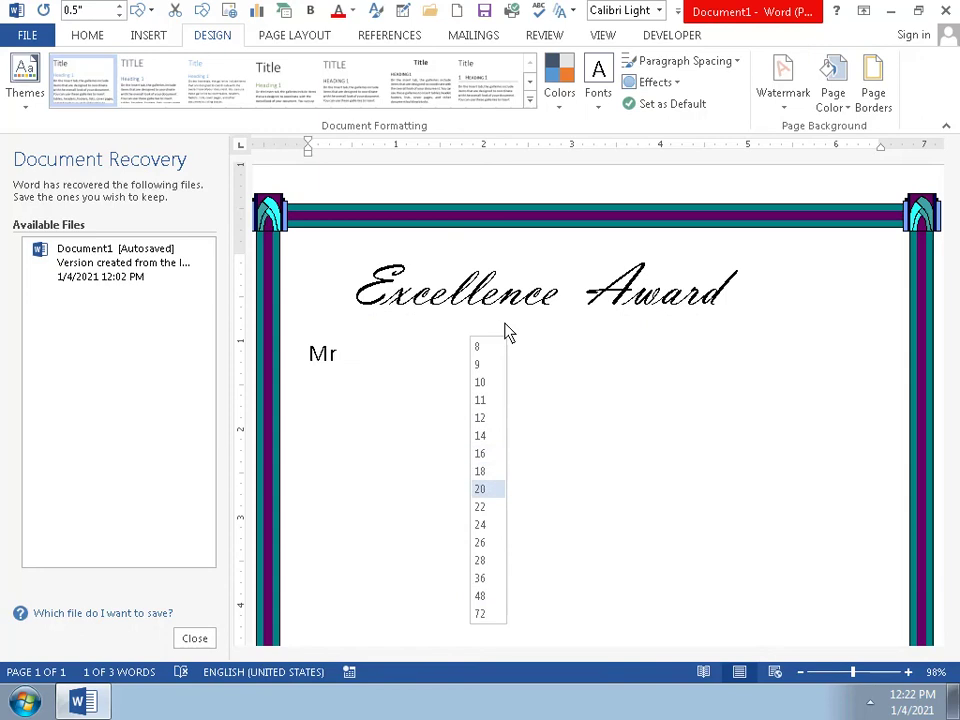
key(Return)
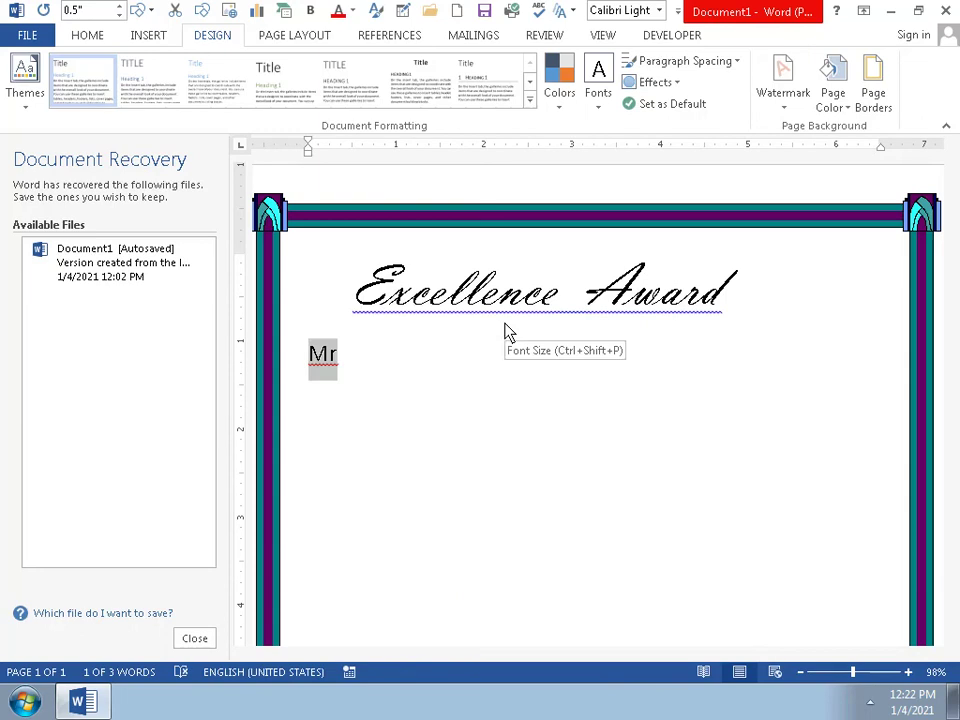
click(480, 510)
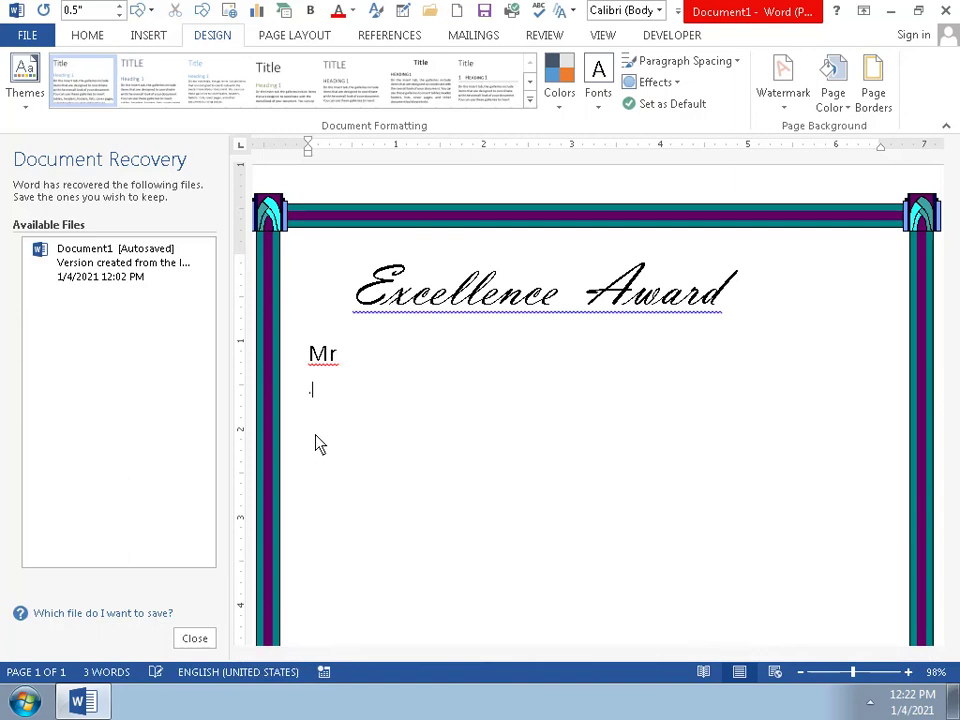
Step: Add './ Miss./ Mrs.' after Mr, fixing the stray space and comma
text(.)
key(BackSpace)
key(BackSpace)
text(.)
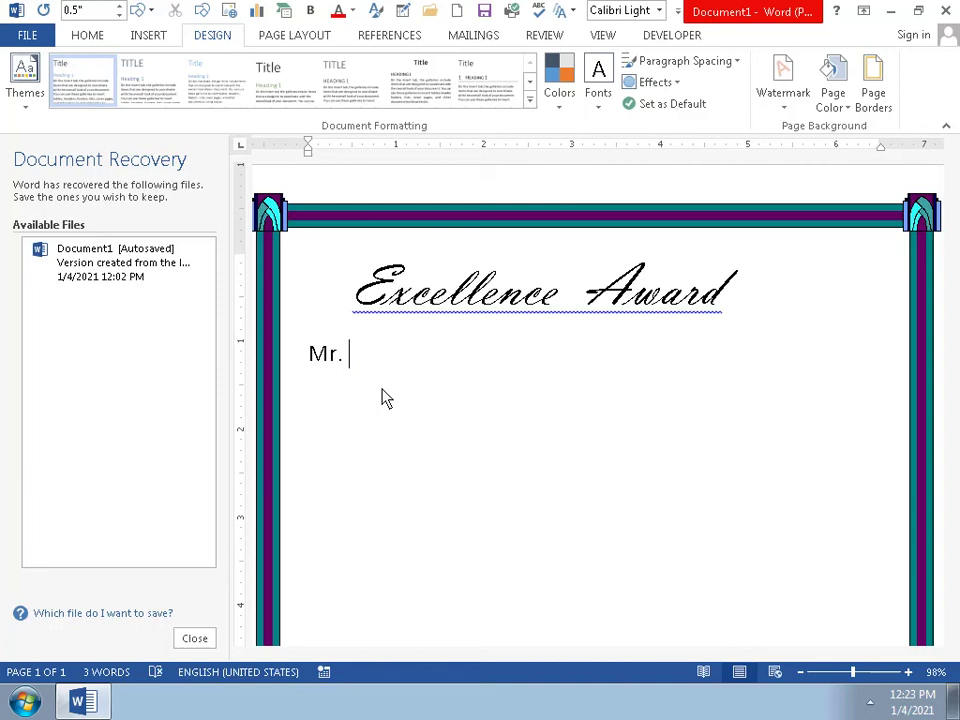
key(BackSpace)
text(/)
text( Mi)
text(ss./ )
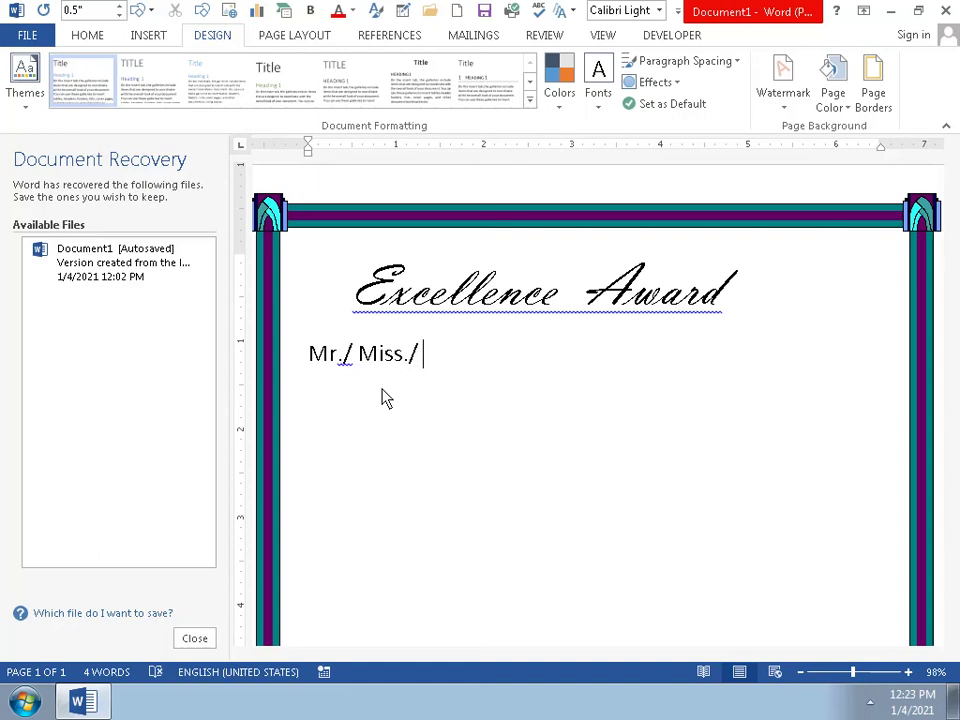
text(M)
text(rs)
text(,)
key(BackSpace)
text(.)
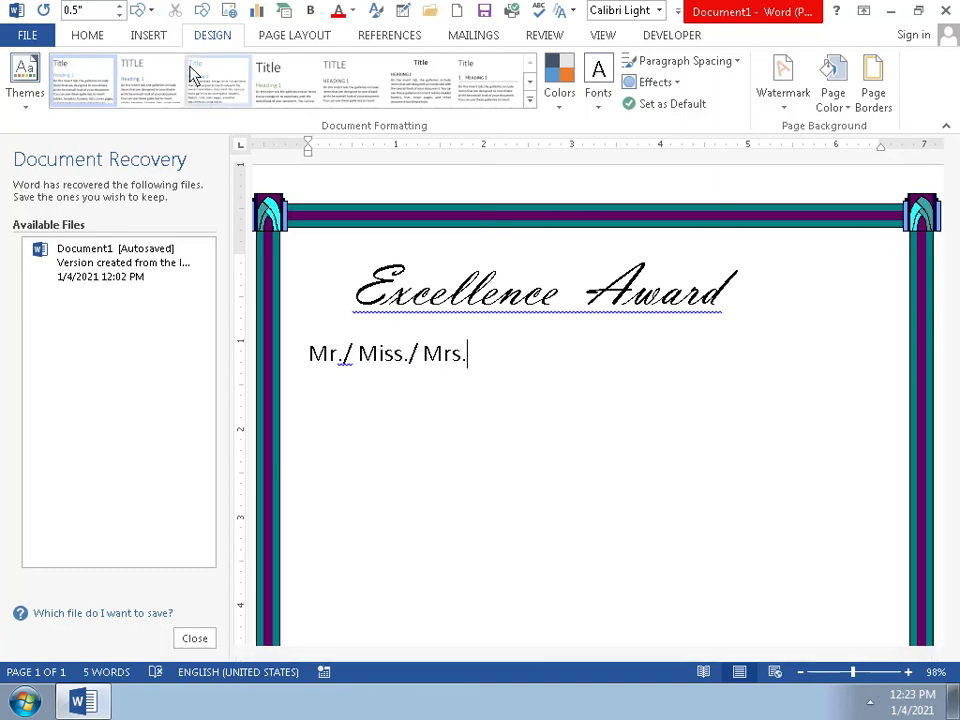
Step: Draw a straight line from 'Mr./ Miss./ Mrs.' toward the right border and style it orange
click(146, 40)
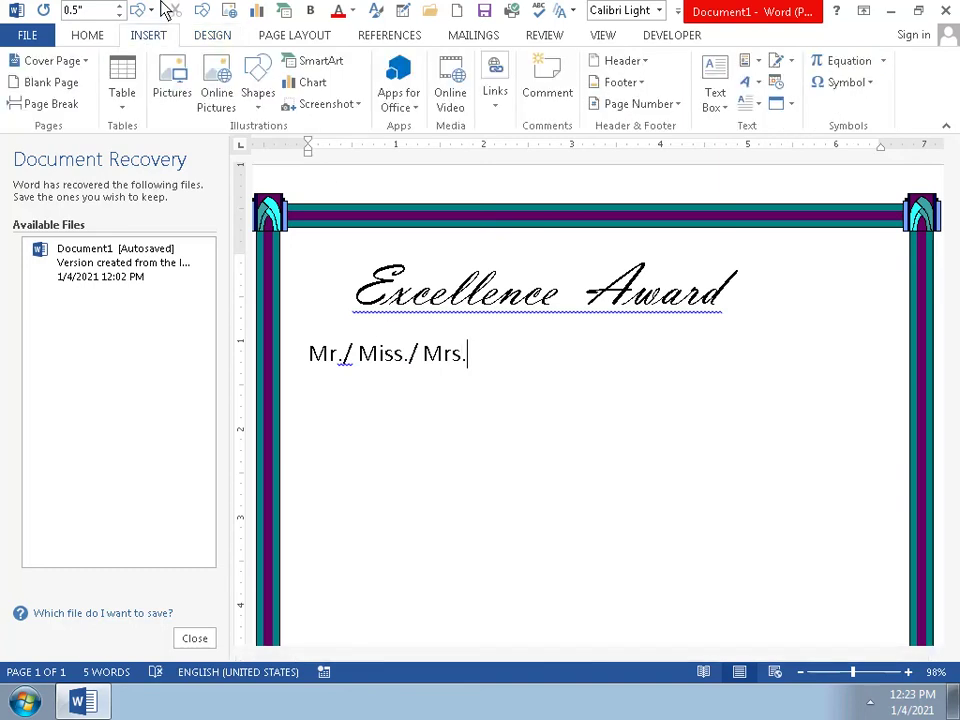
click(260, 102)
click(250, 162)
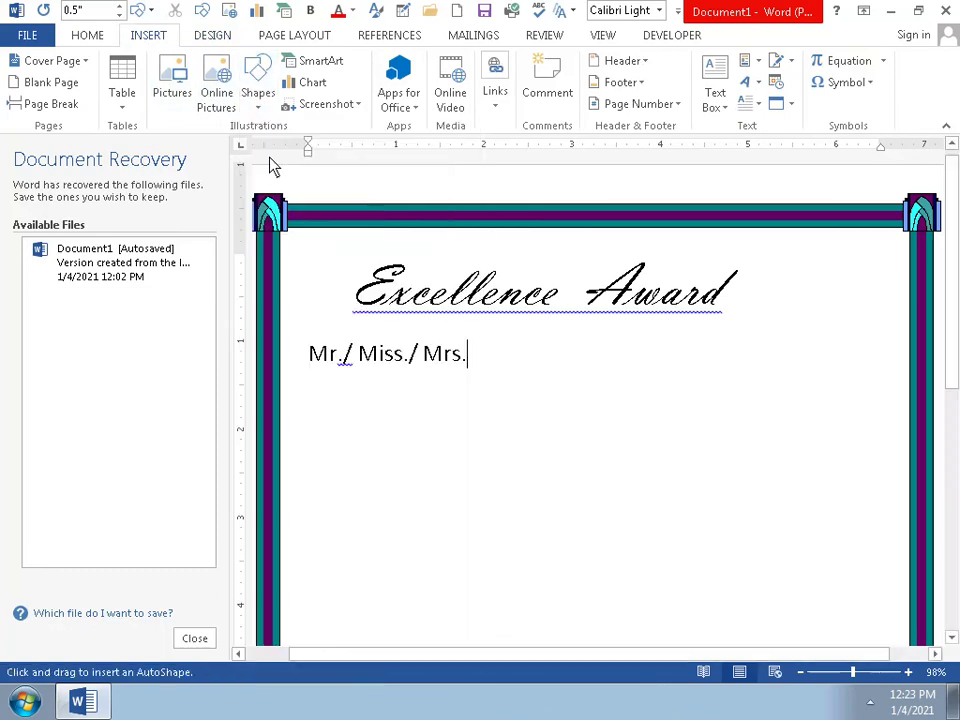
drag(490, 371, 730, 371)
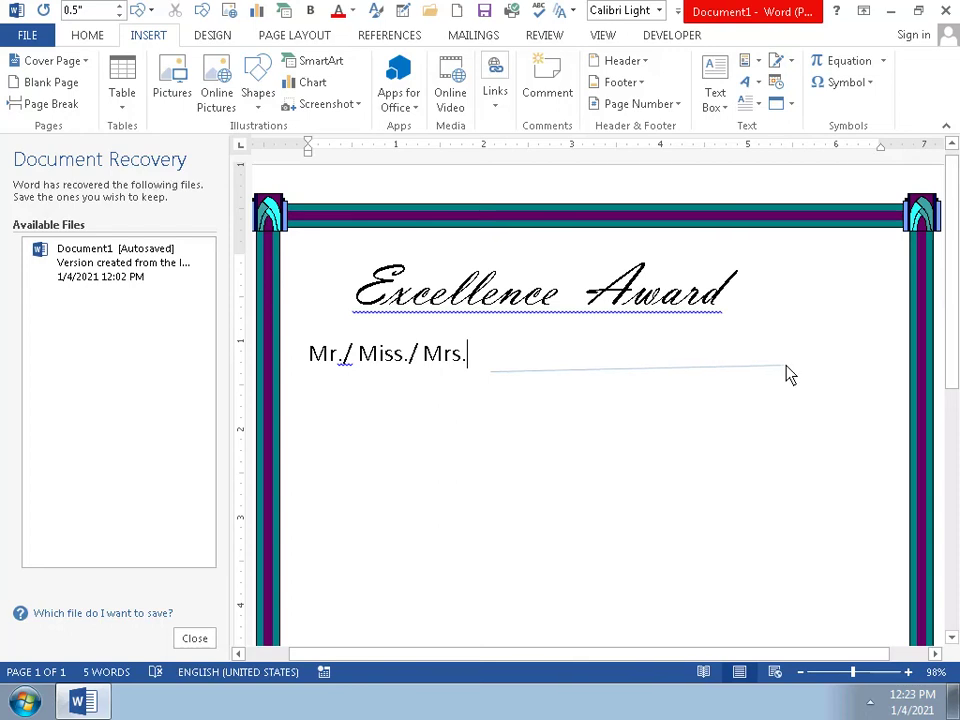
drag(731, 378, 868, 385)
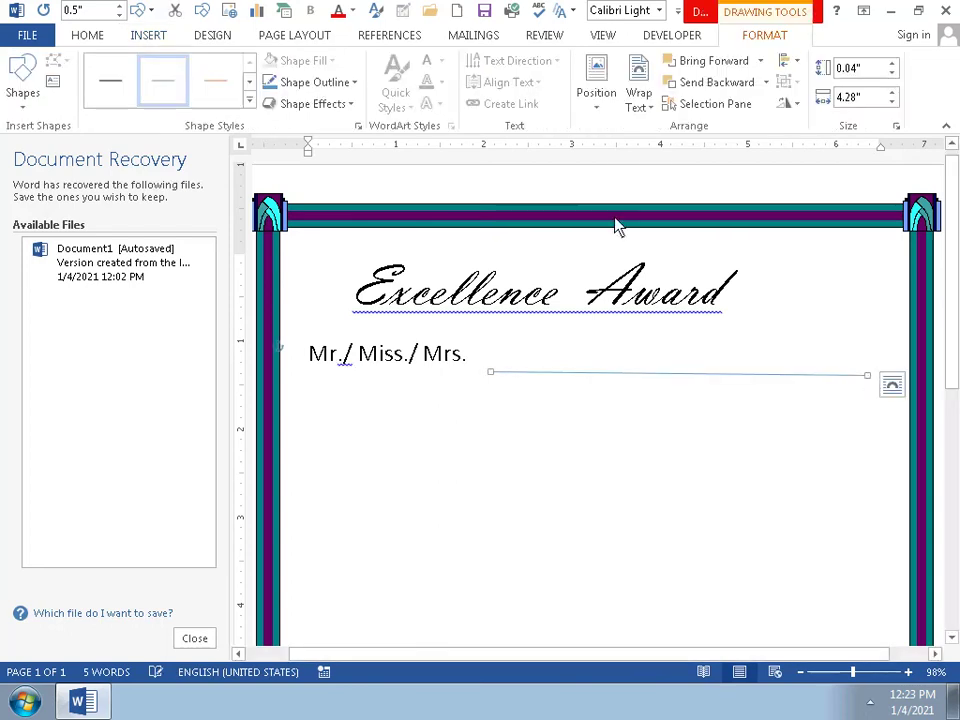
click(249, 101)
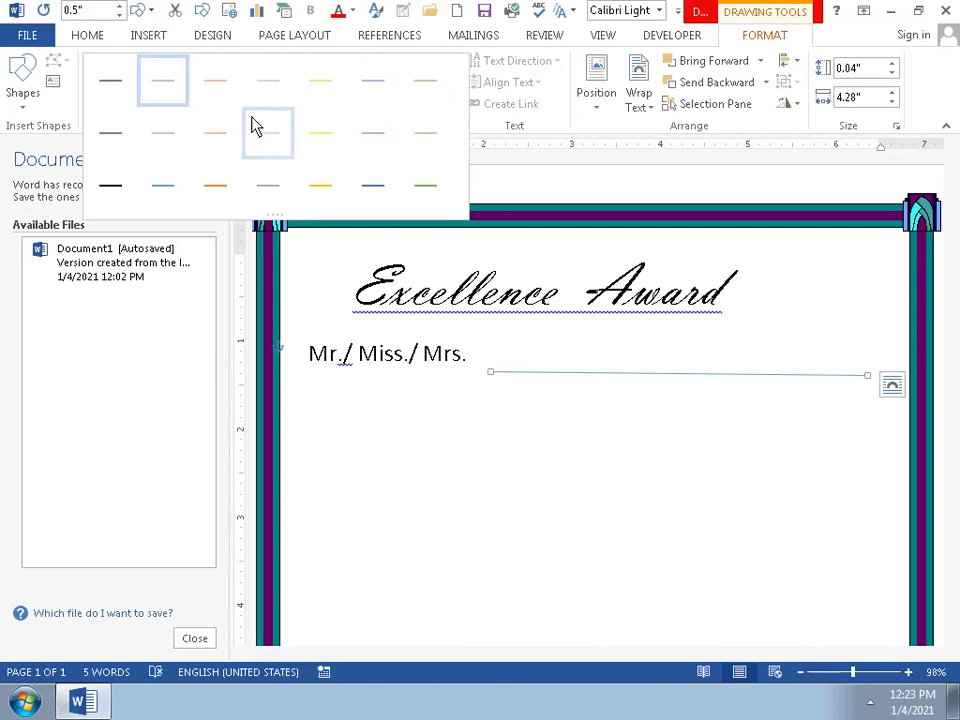
click(217, 190)
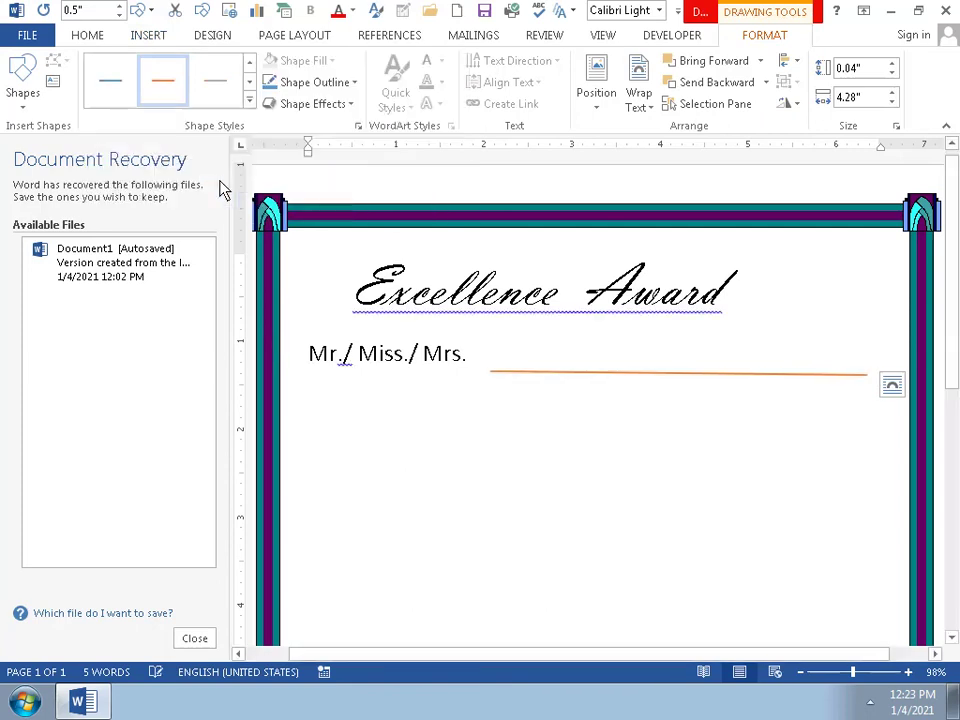
click(320, 437)
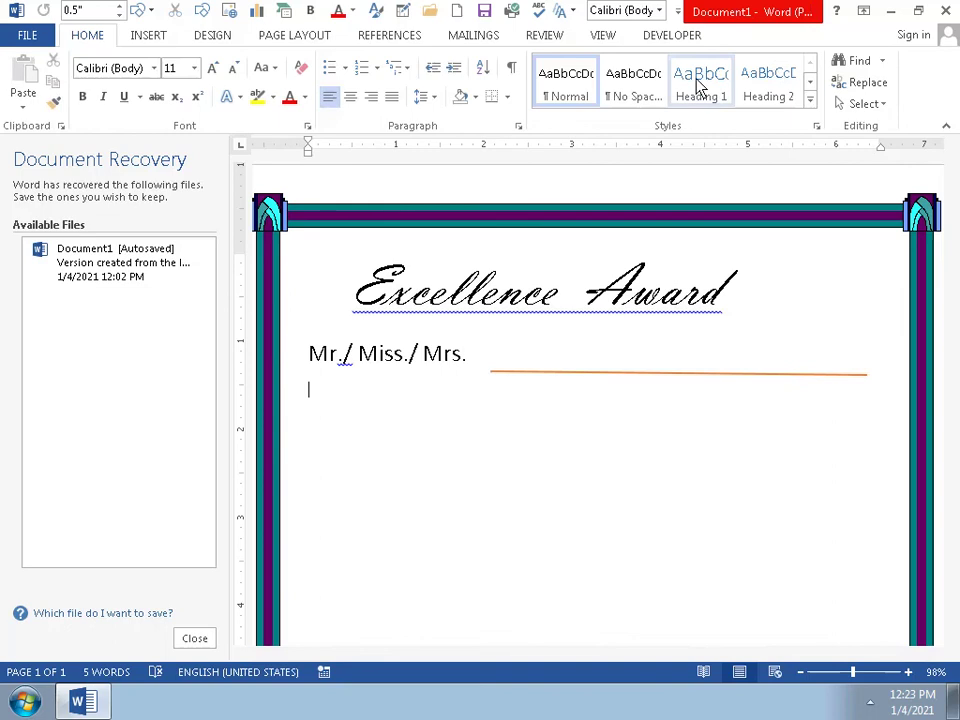
Step: Apply Heading 1 to the line below the name blank and type 'Have achieved the excellence award in'
click(697, 88)
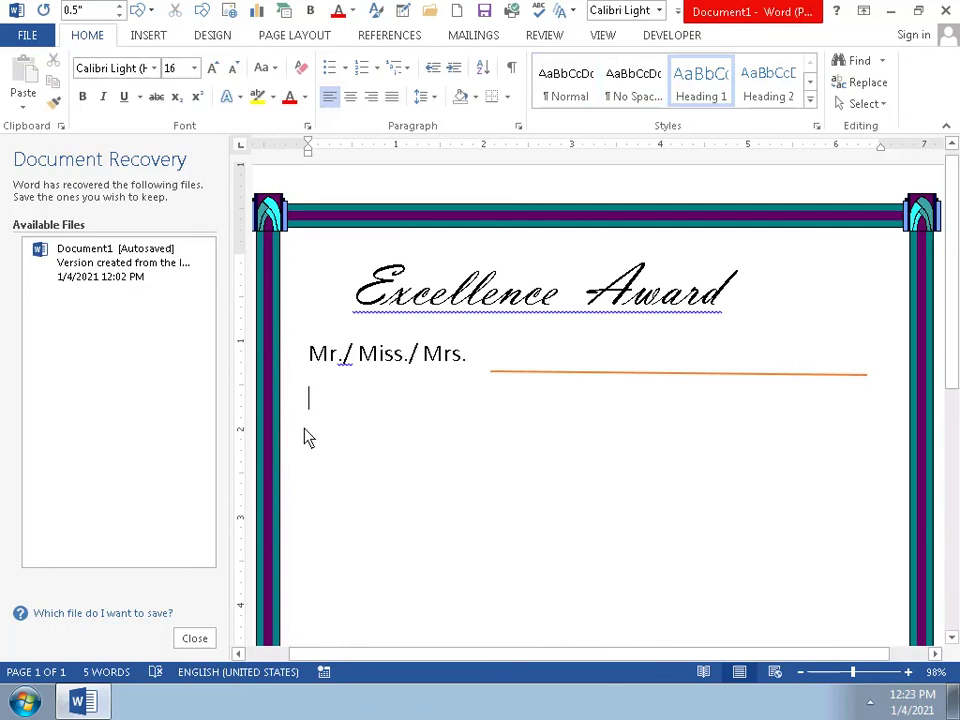
text(H)
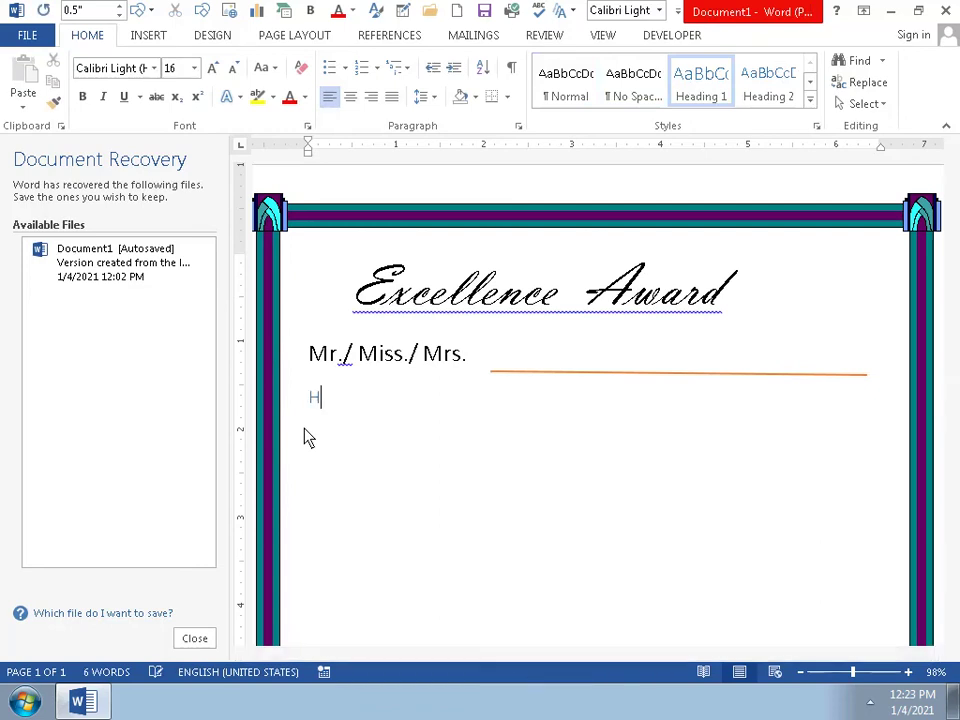
text(A)
key(BackSpace)
text(ave )
text(a)
text(ch)
text(i)
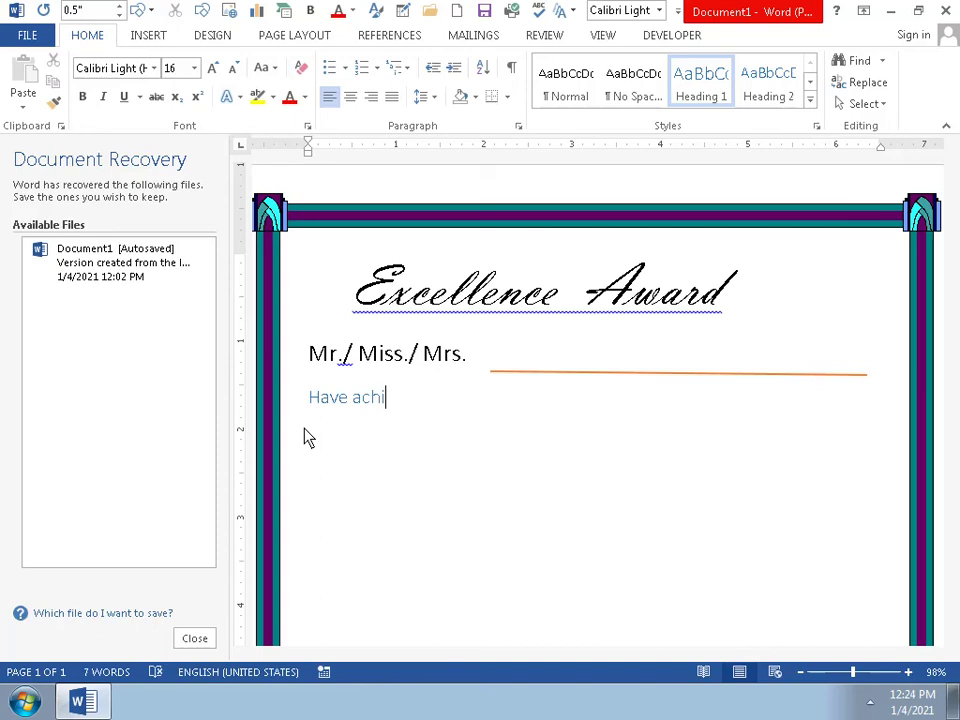
text(ev)
text(e)
text(d)
text( the)
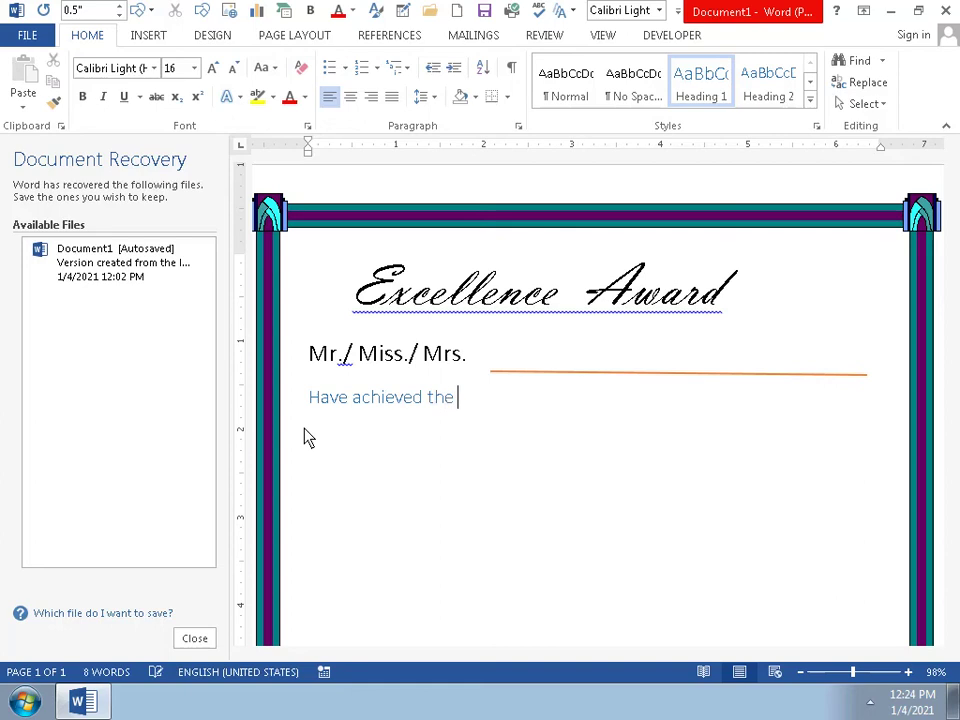
text( e)
text(x)
text(cel)
text(l)
text(ence)
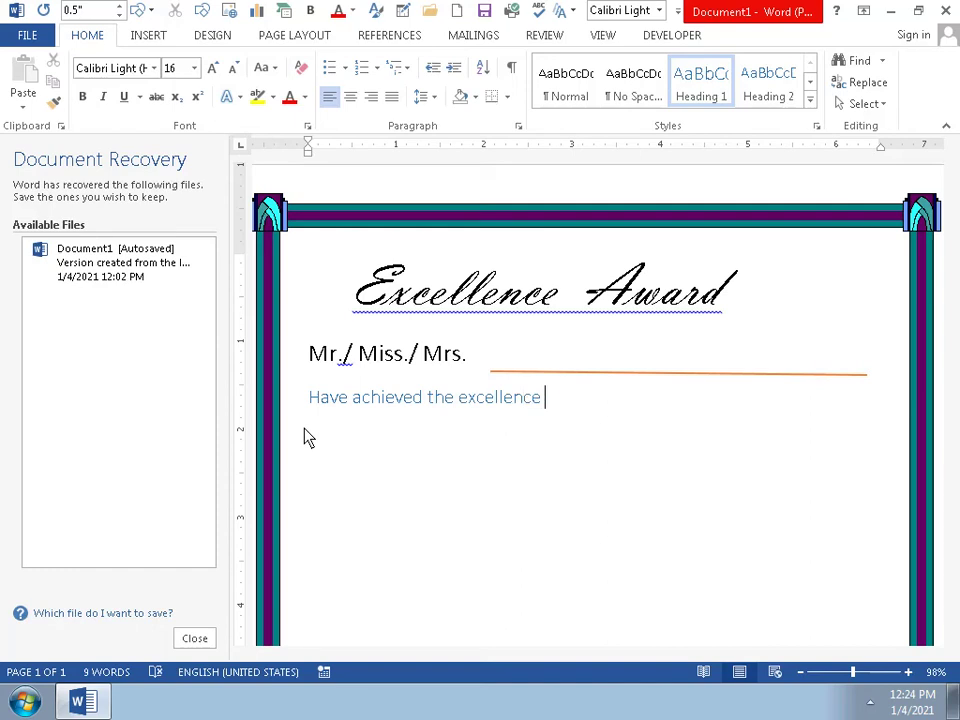
text( award)
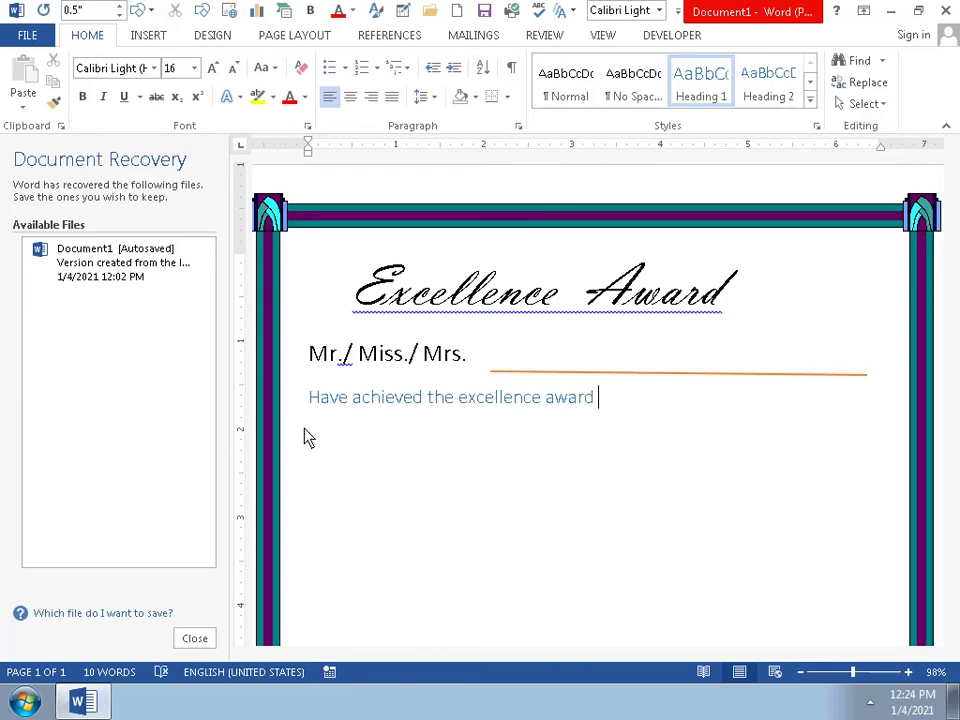
text( in )
text(,)
text(,)
key(BackSpace)
Step: Remove the stray commas and continue the sentence with '"Drawing competition" and'
key(BackSpace)
text(;;)
key(BackSpace)
key(BackSpace)
text(")
text(D)
text(ra)
text(w)
text(i)
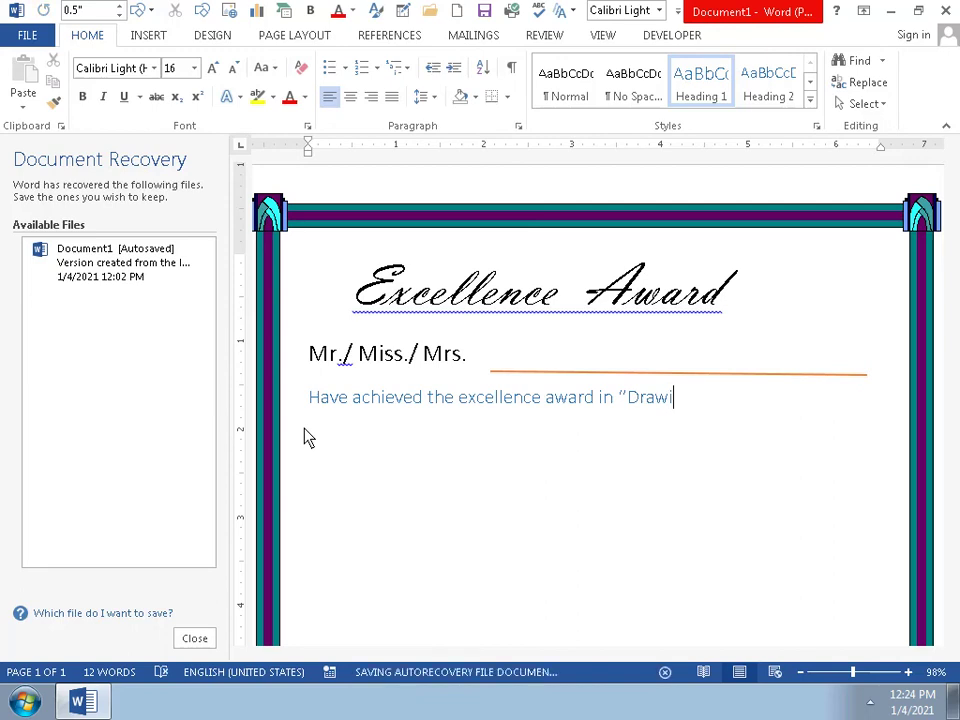
text(ng)
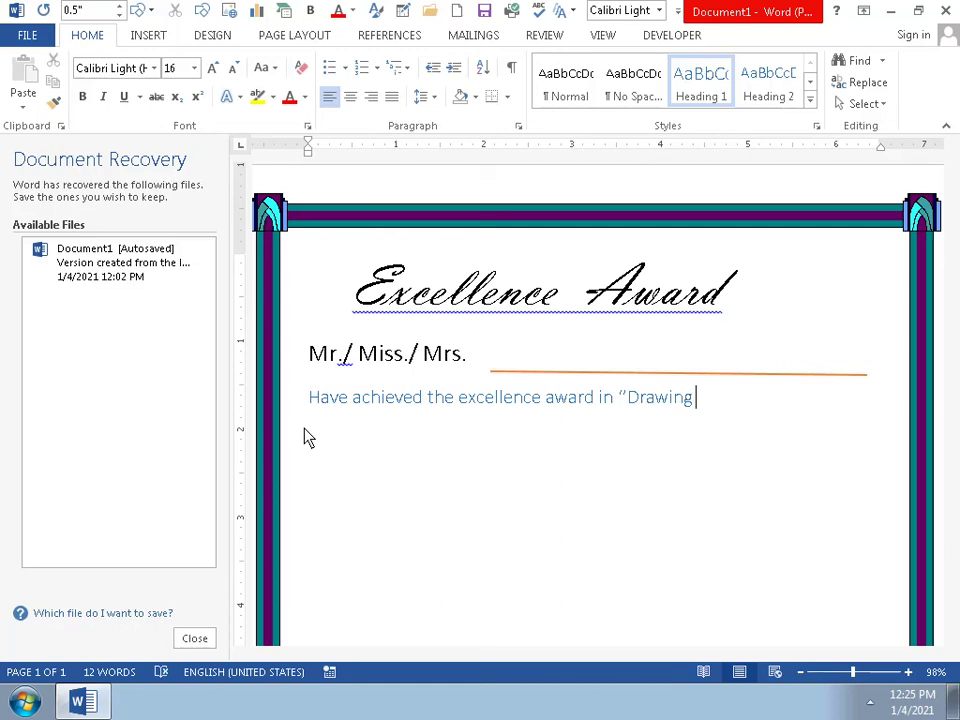
text( com)
text(p)
text(e)
text(t)
text(it)
text(io)
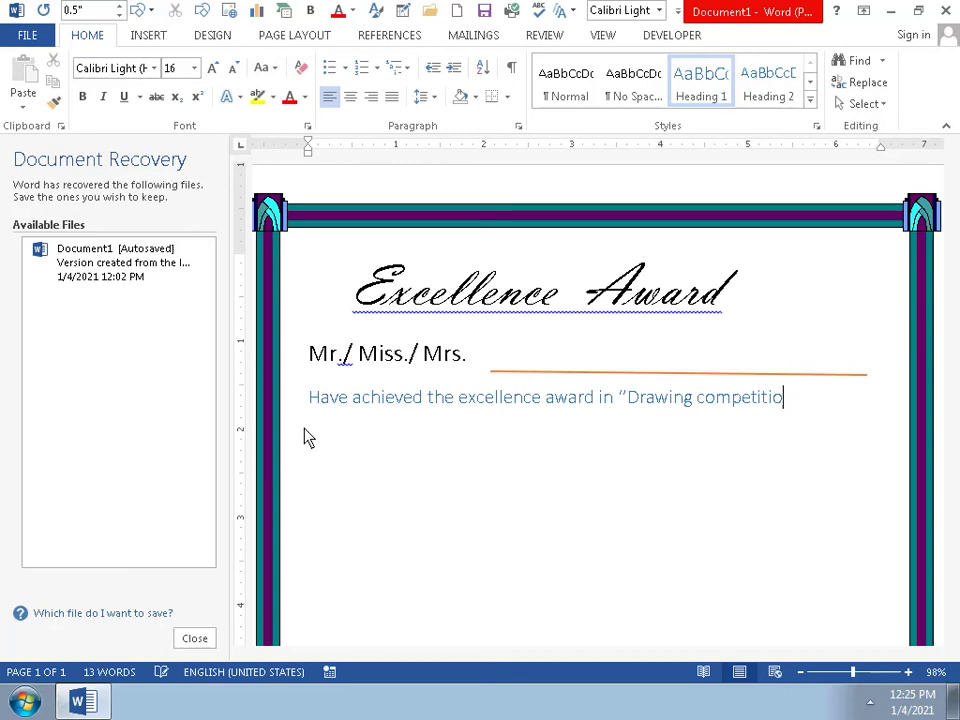
text(n)
text(")
text( a)
text(nd)
Step: Add a second Heading 1 line: 'Performed outstandingly throught the competition. All the work done'
key(Return)
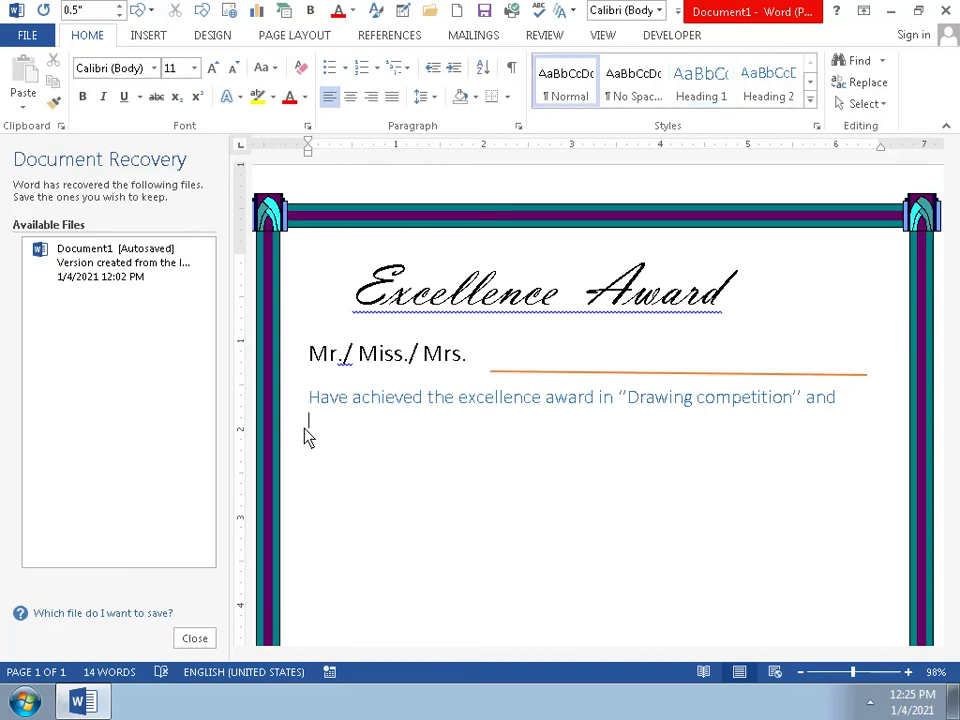
click(724, 90)
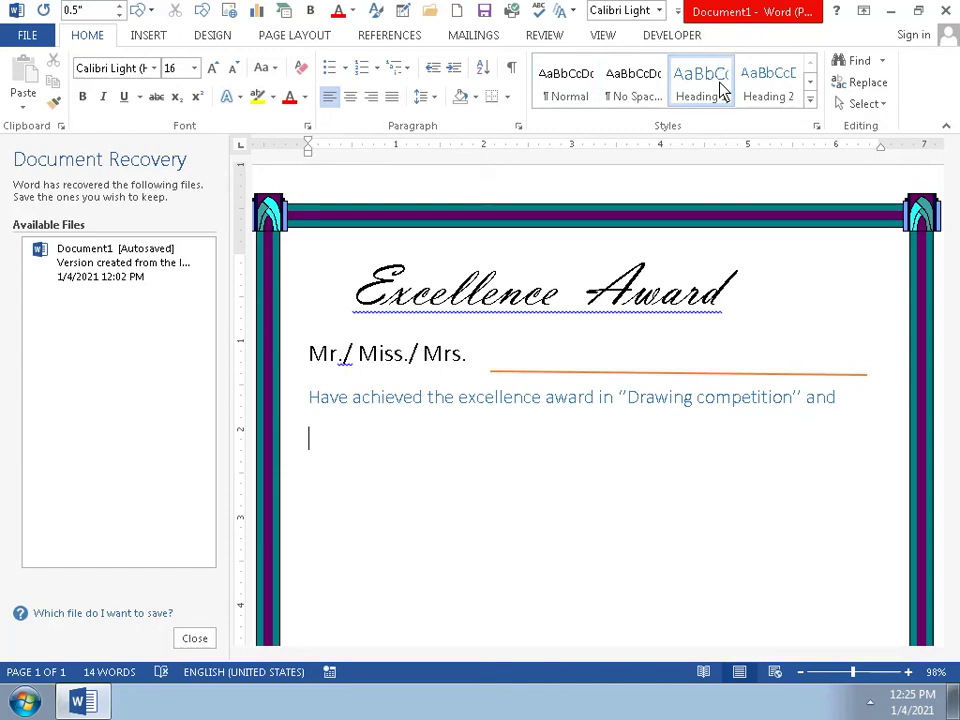
text(P)
text(e)
text(rf)
text(o)
text(rm)
text(ed )
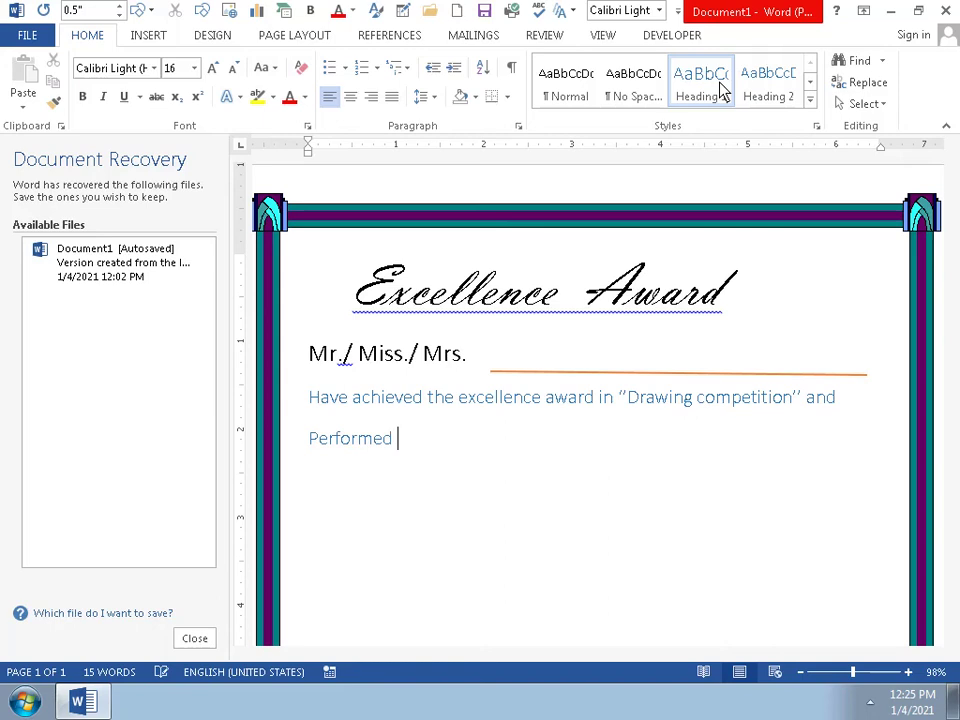
text(o)
text(ut)
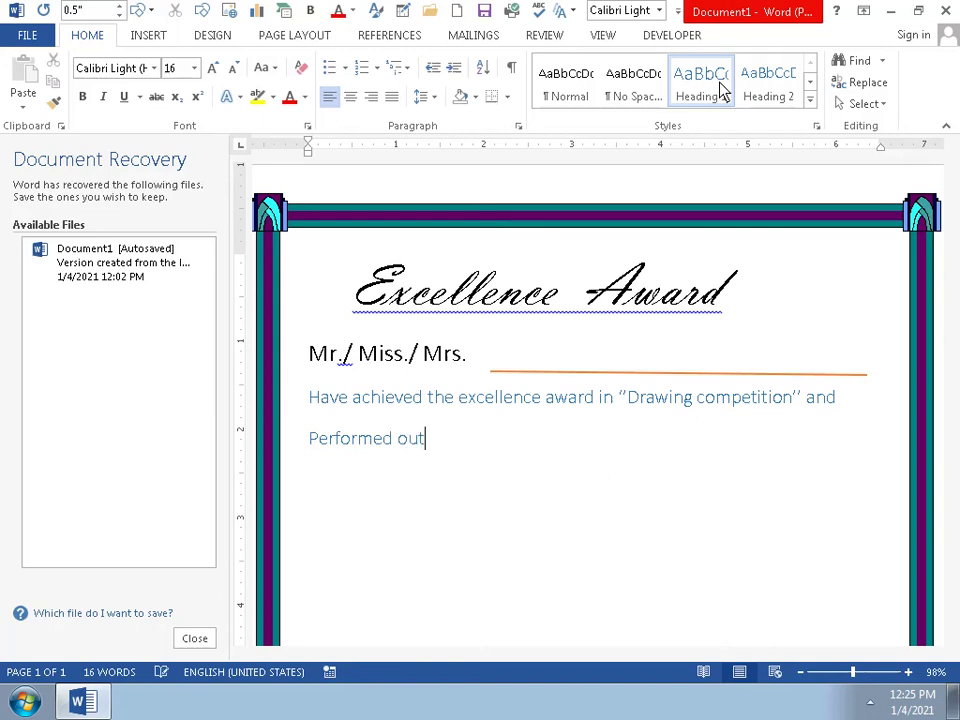
text(s)
text(t)
text(a)
text(n)
text(di)
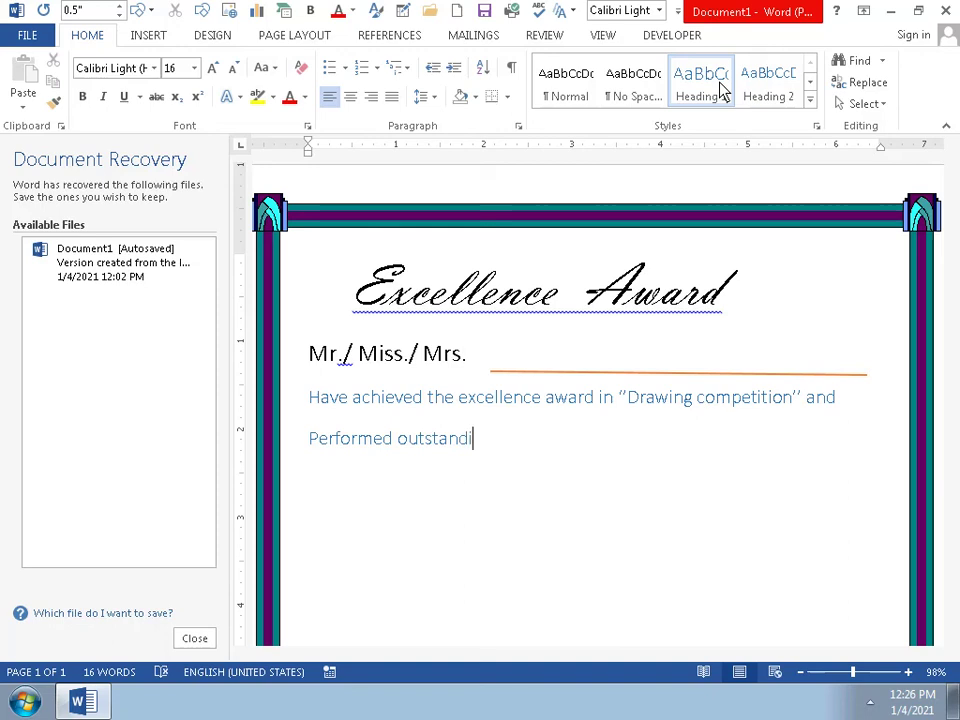
text(n)
text(g)
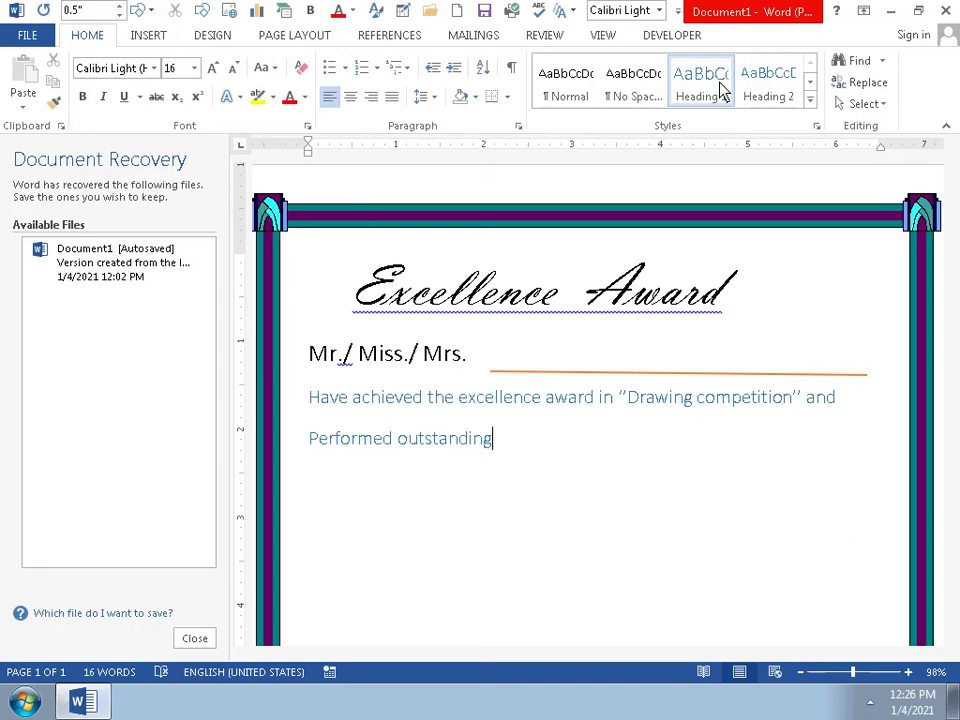
text(ly )
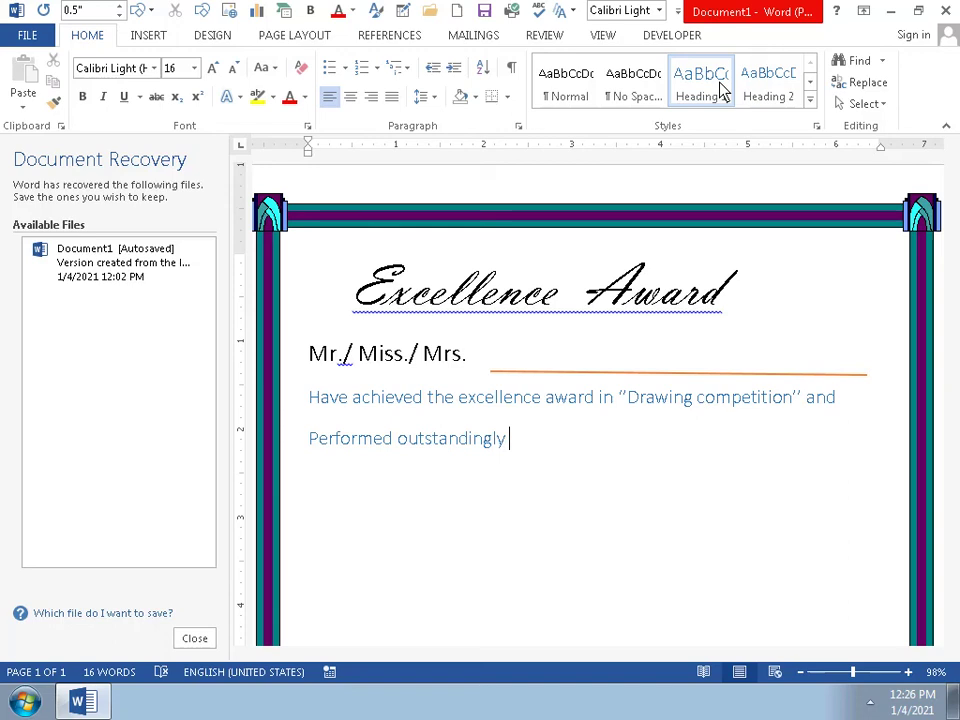
text(th)
text(r)
text(o)
text(u)
text(g)
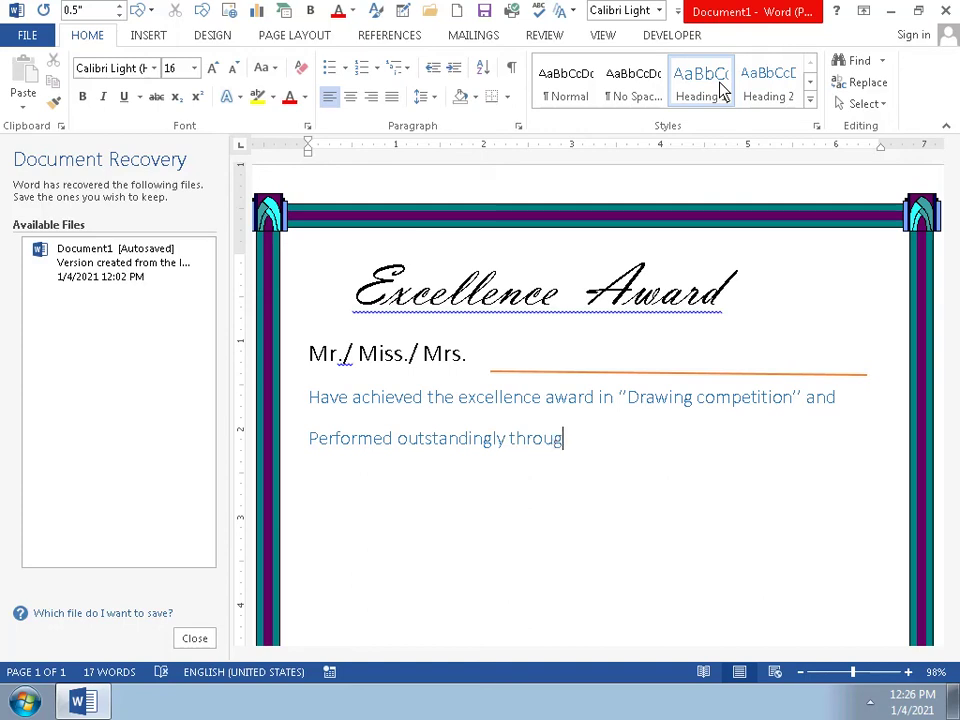
text(h)
text(t)
text( th)
text(e )
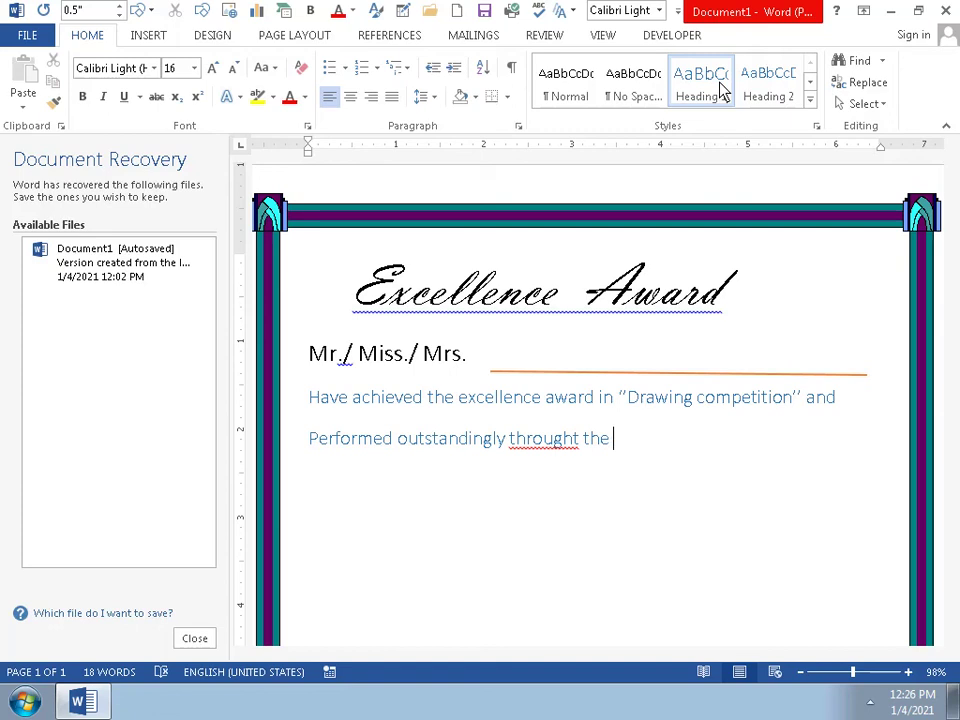
text(com)
text(p)
text(et)
text(itio)
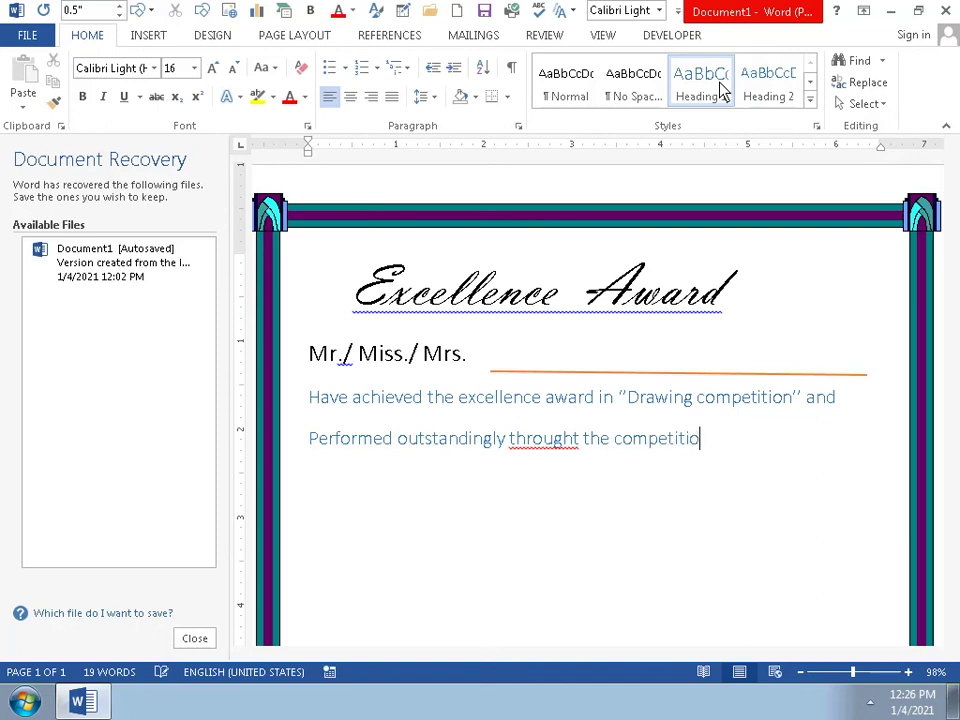
text(n)
text(. )
text(All)
text( th)
text(e )
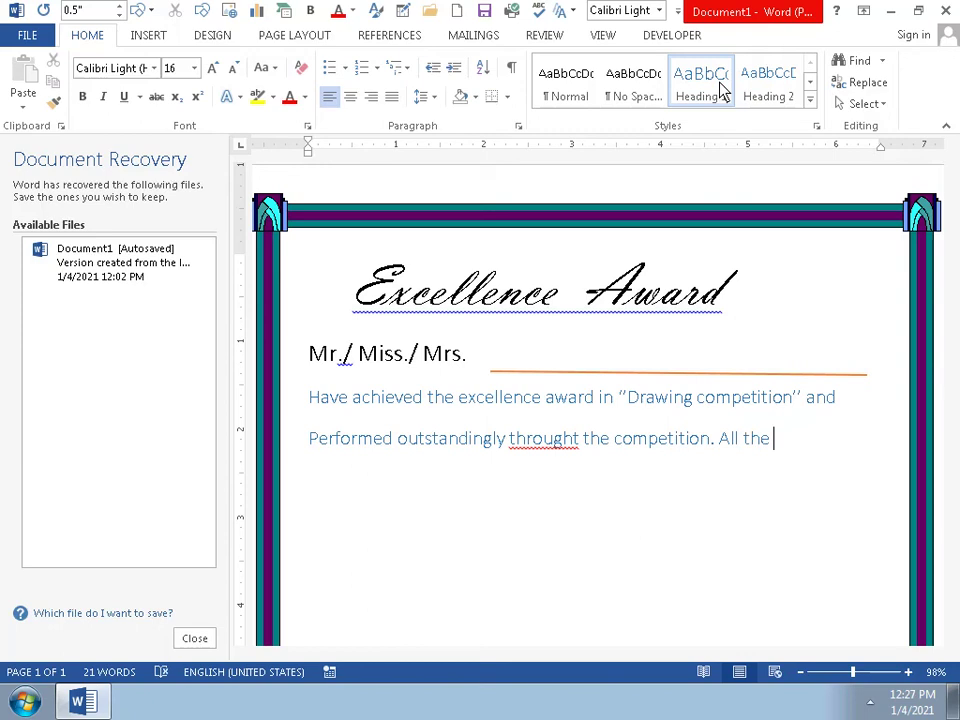
text(w)
text(or)
text(k)
text( d)
text(one)
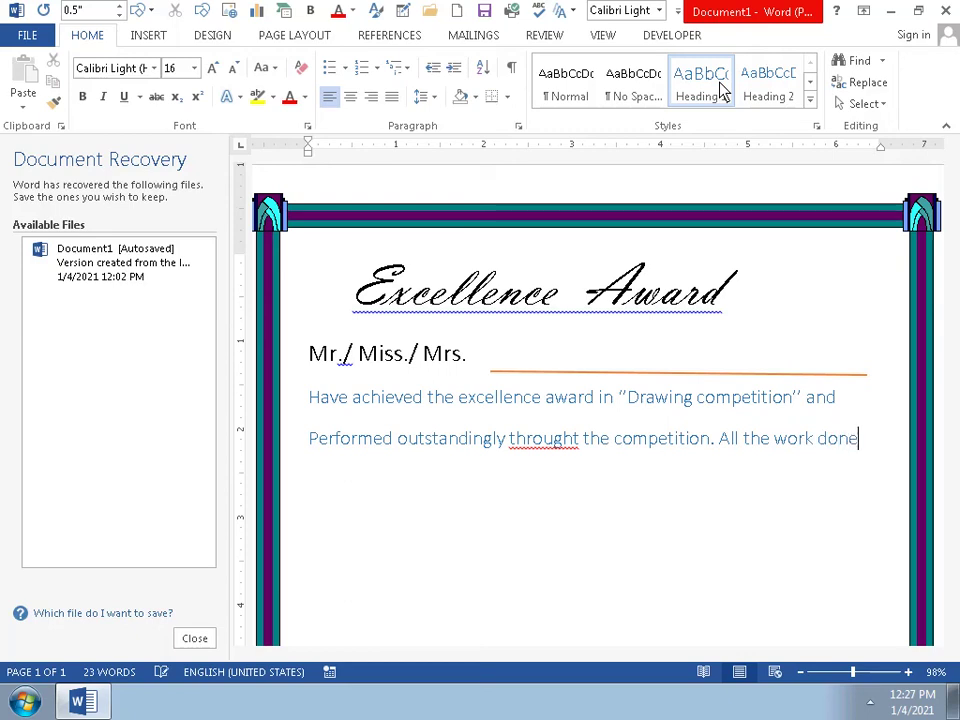
key(Return)
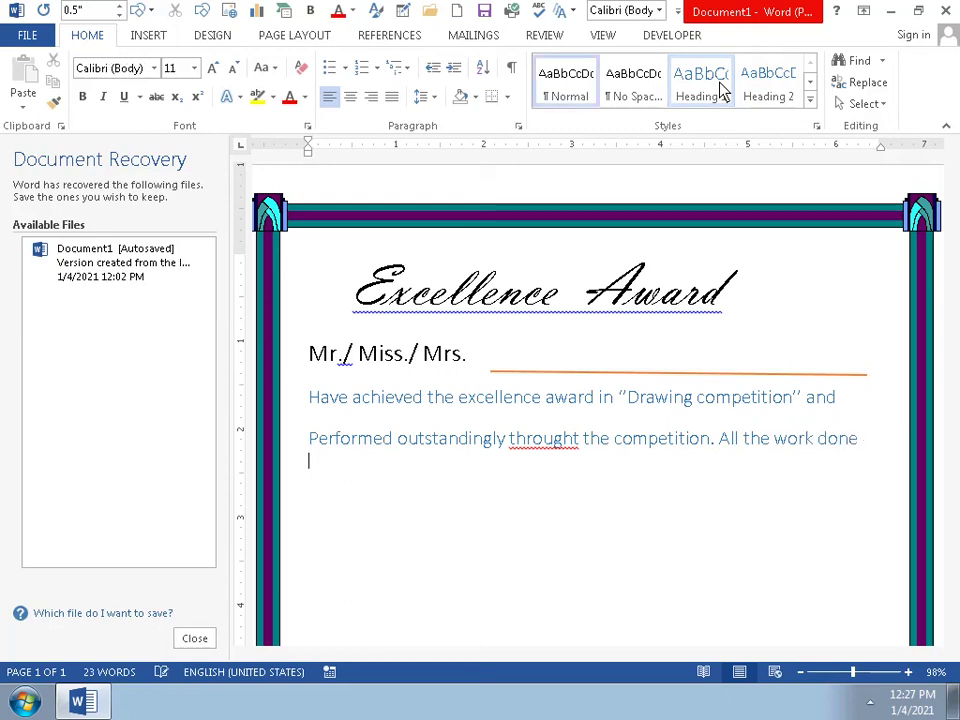
Step: Type 'Is really appreciable.' as a third Heading 1 line, fixing the typos
click(724, 90)
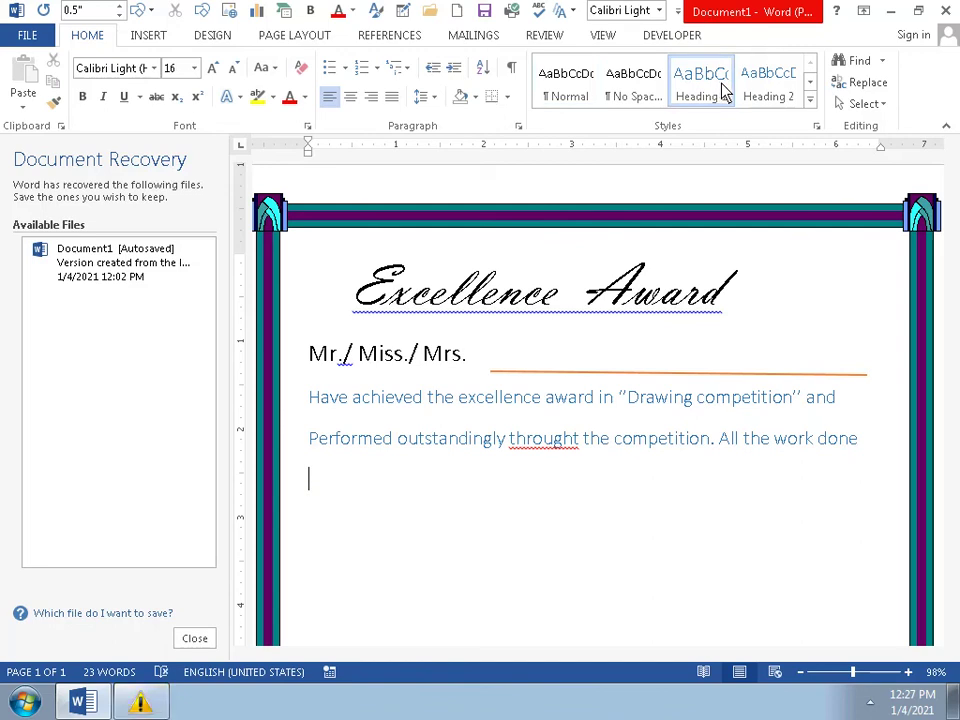
text(Is )
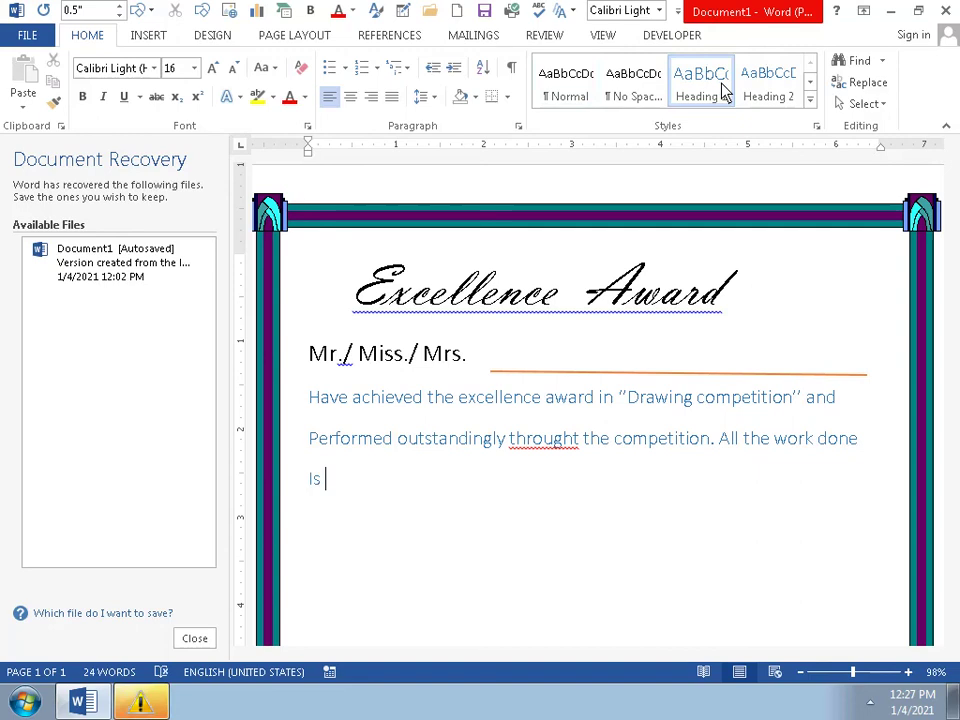
text(r)
text(e)
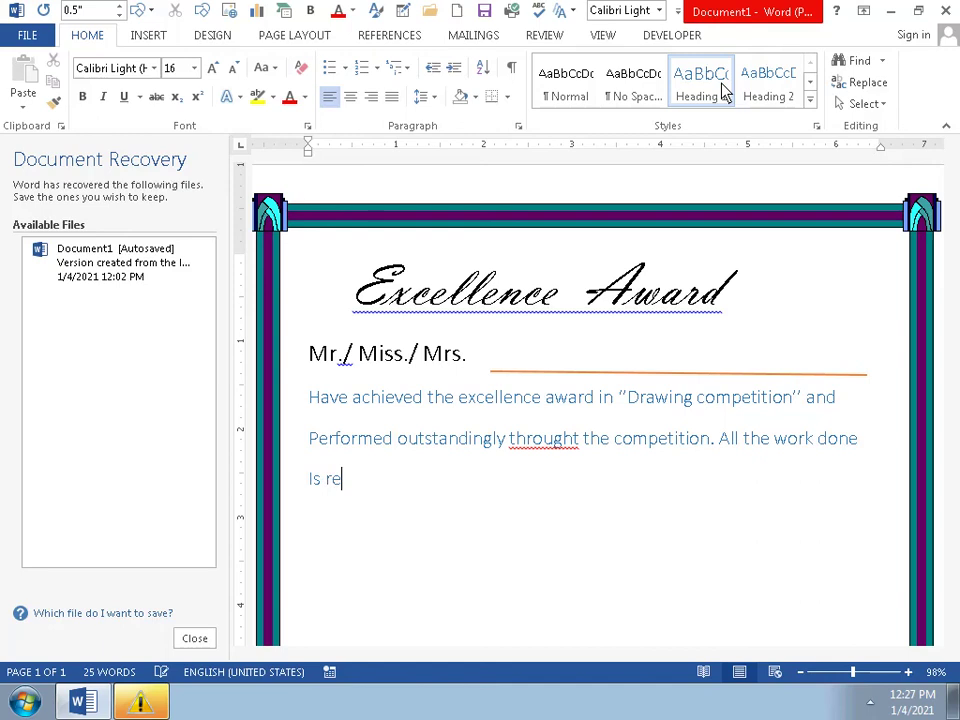
text(all)
text(u)
key(BackSpace)
text(y )
text(app)
text(r)
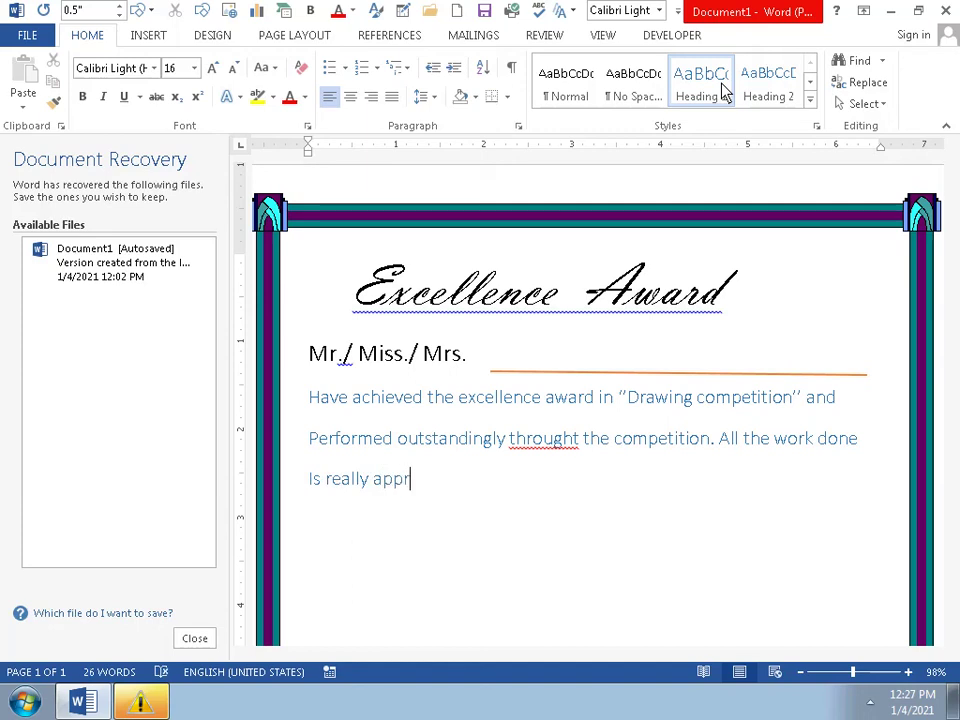
text(e)
text(c)
text(i)
text(a)
text(bel)
key(BackSpace)
key(BackSpace)
text(le)
text(.)
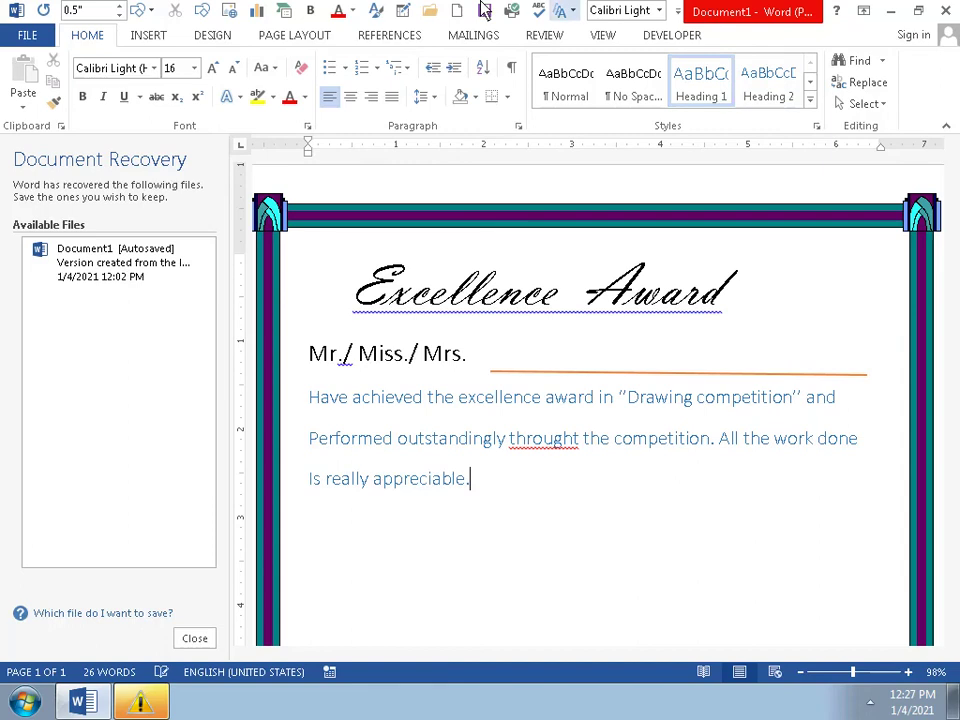
Step: Draw a Stars and Banners ribbon centred below the award text and give it the light gold style
click(150, 37)
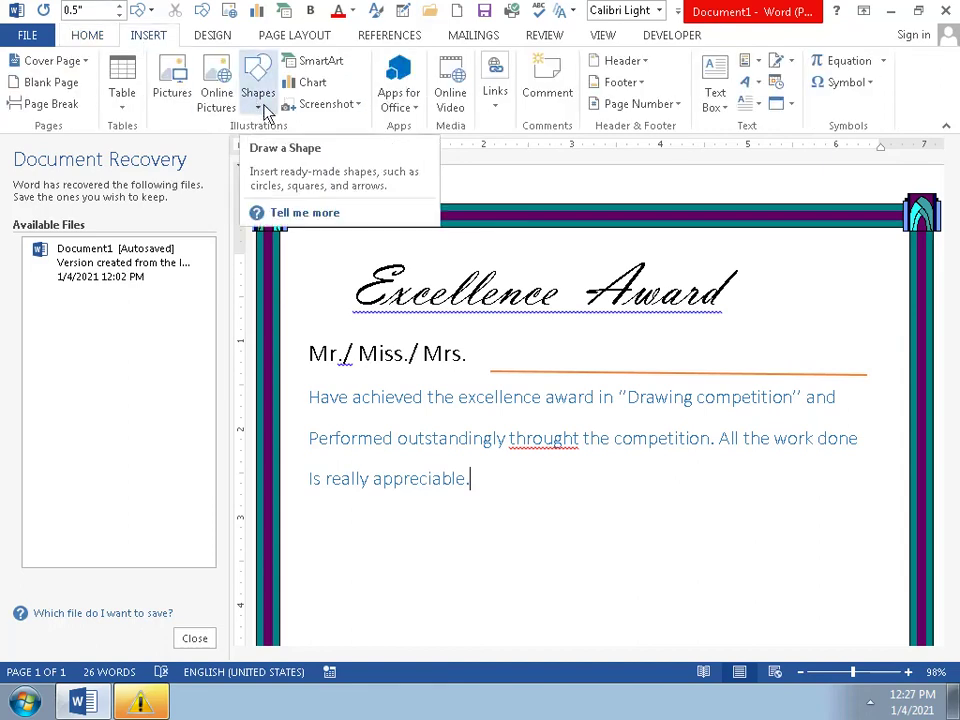
click(262, 108)
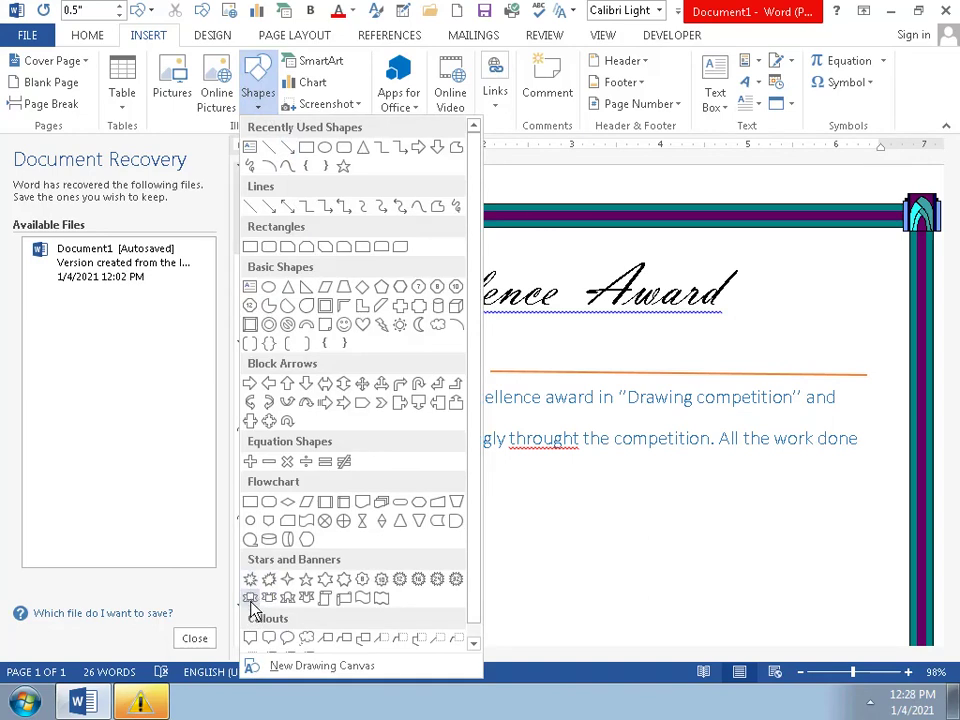
click(253, 601)
mouse_move(438, 565)
mouse_down()
mouse_move(710, 627)
mouse_move(773, 432)
mouse_up()
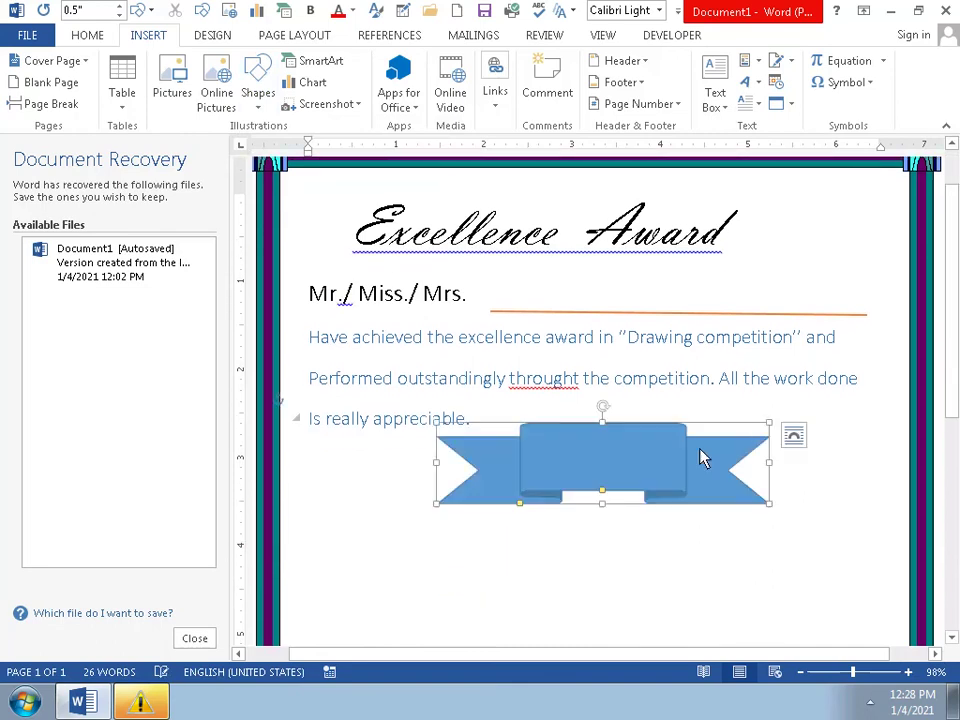
drag(647, 456, 613, 488)
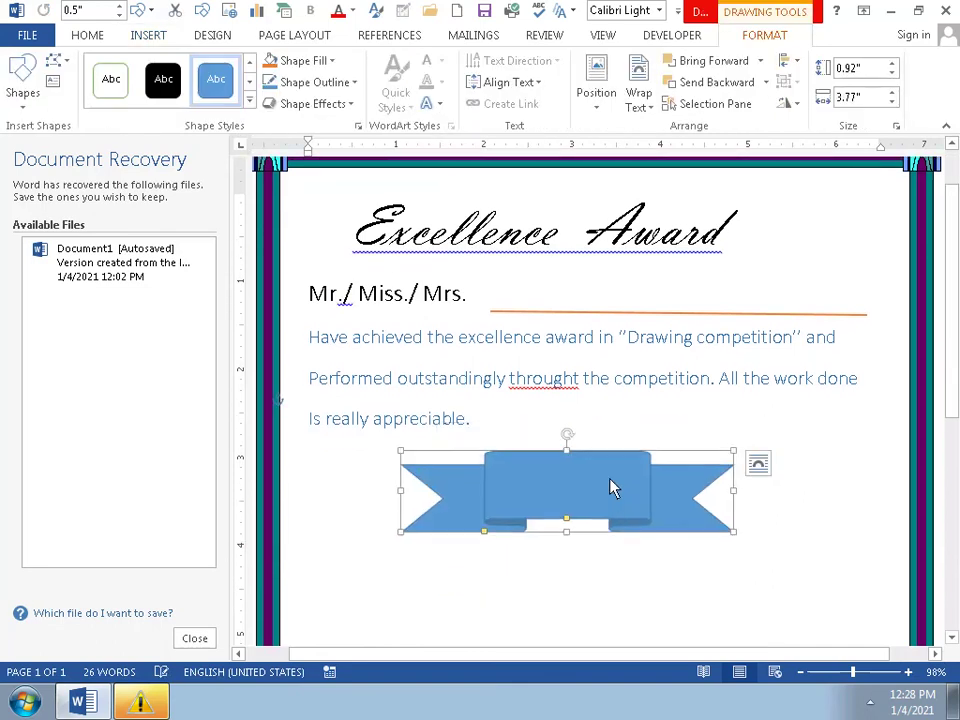
click(250, 101)
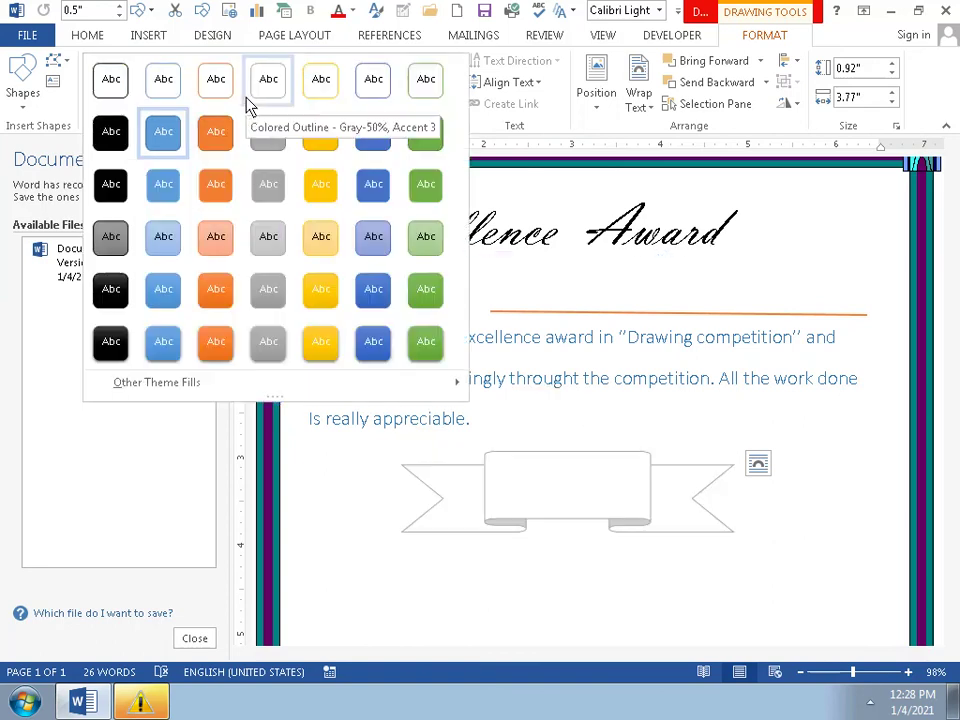
click(330, 256)
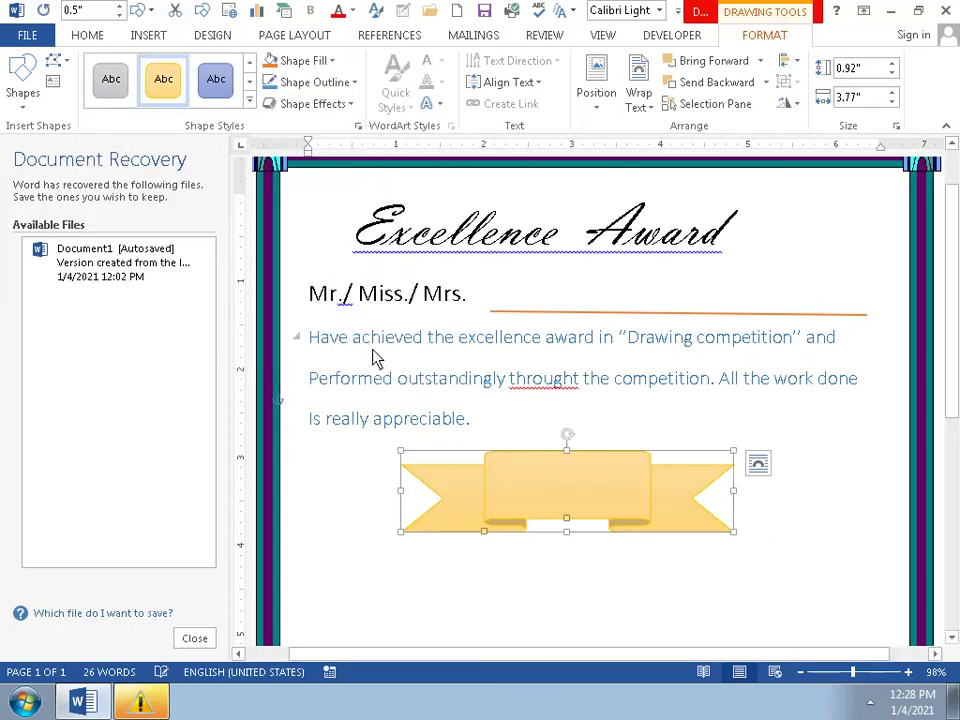
Step: Add the text 'certificate' inside the banner and select it
right_click(568, 499)
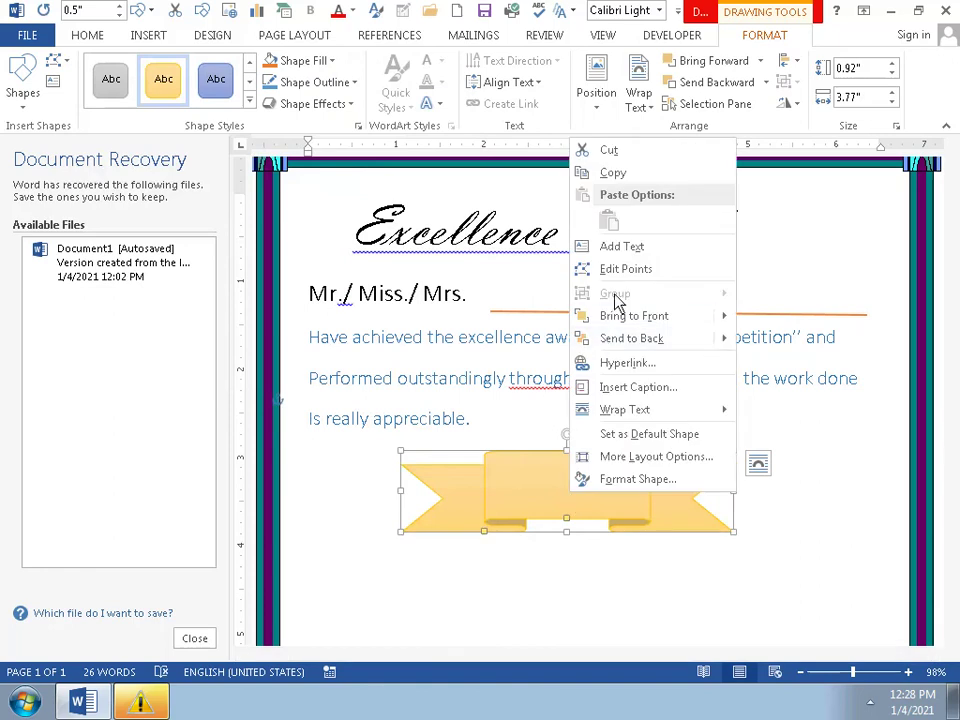
click(636, 249)
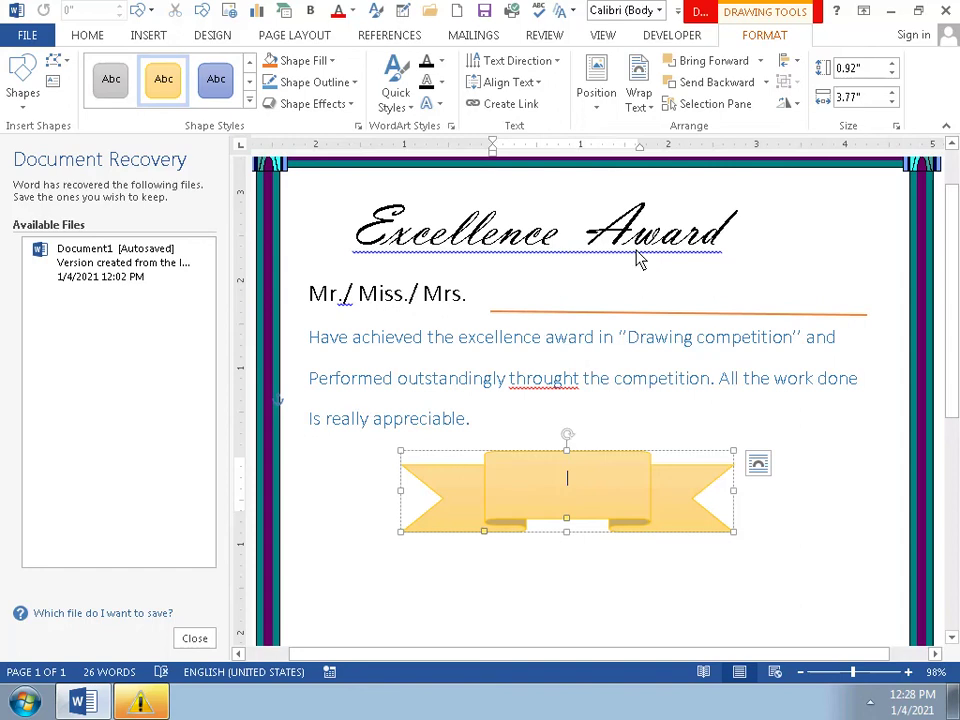
text(ce)
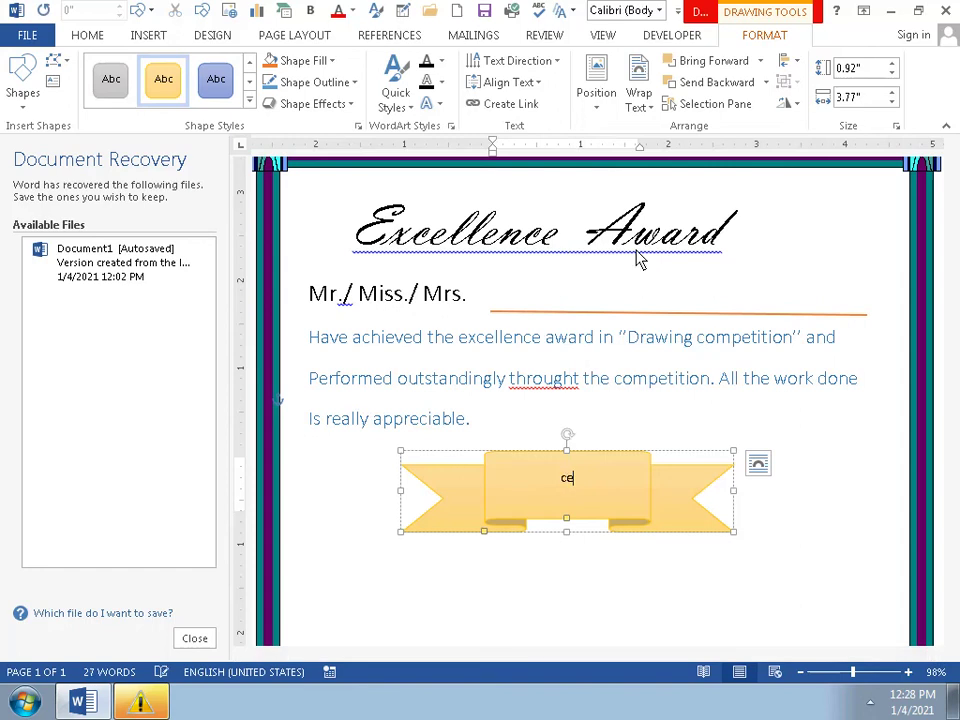
text(rt)
text(ifi)
text(c)
text(ate)
key(shift+Left)
key(shift+Left)
key(shift+Left)
key(shift+Left)
key(shift+Left)
key(shift+Left)
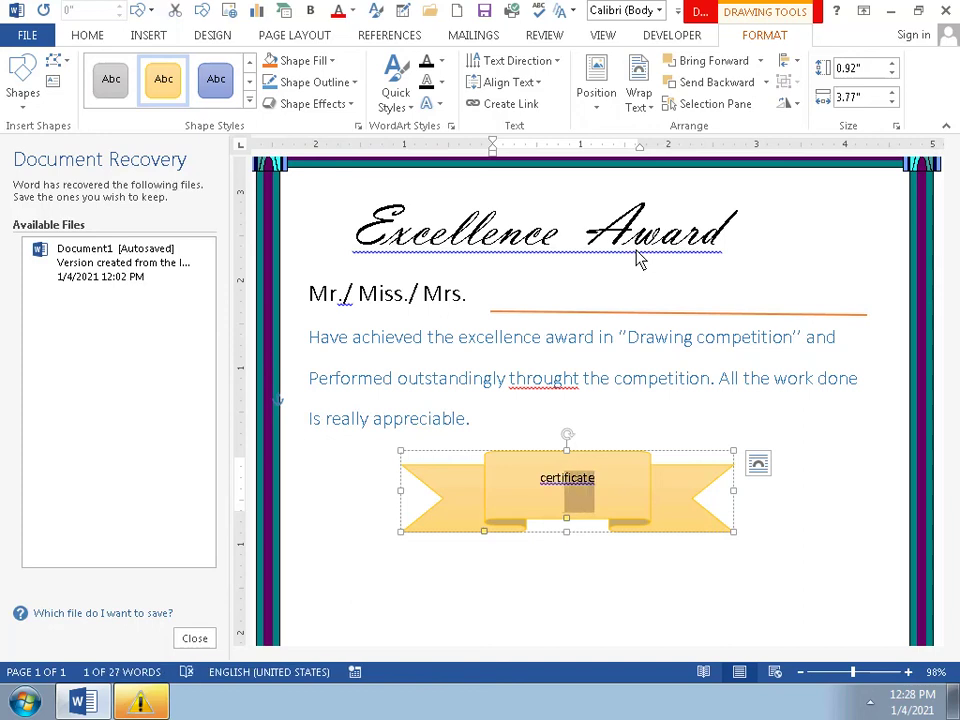
key(shift+Left)
key(shift+Left)
key(shift+Left)
key(shift+Left)
key(shift+Left)
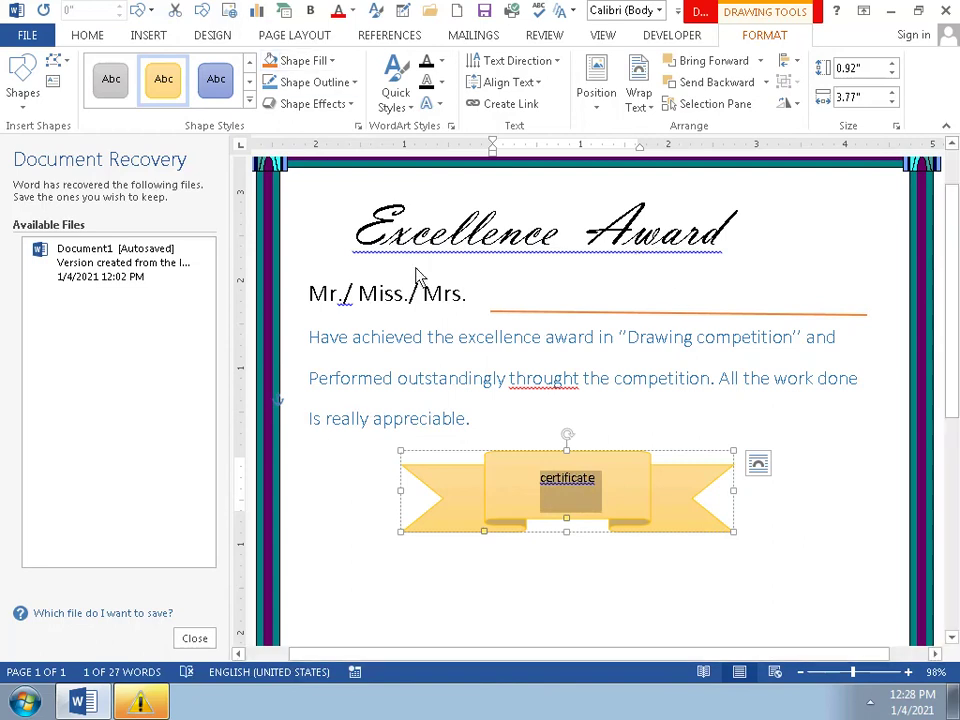
Step: Select 'certificate' in the banner and enlarge its font size
key(Right)
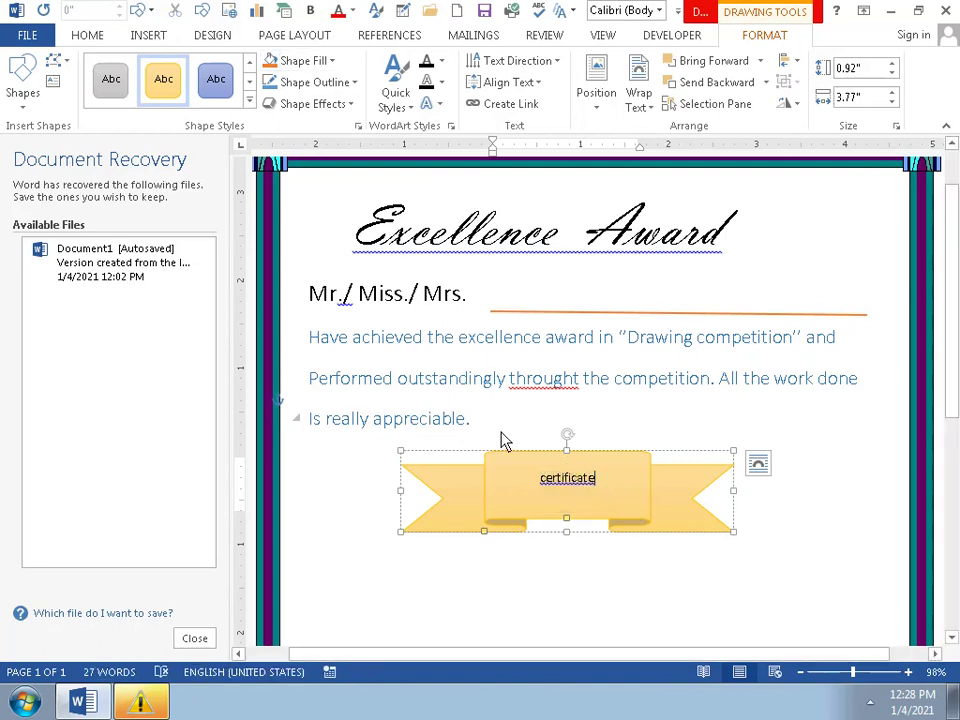
double_click(542, 484)
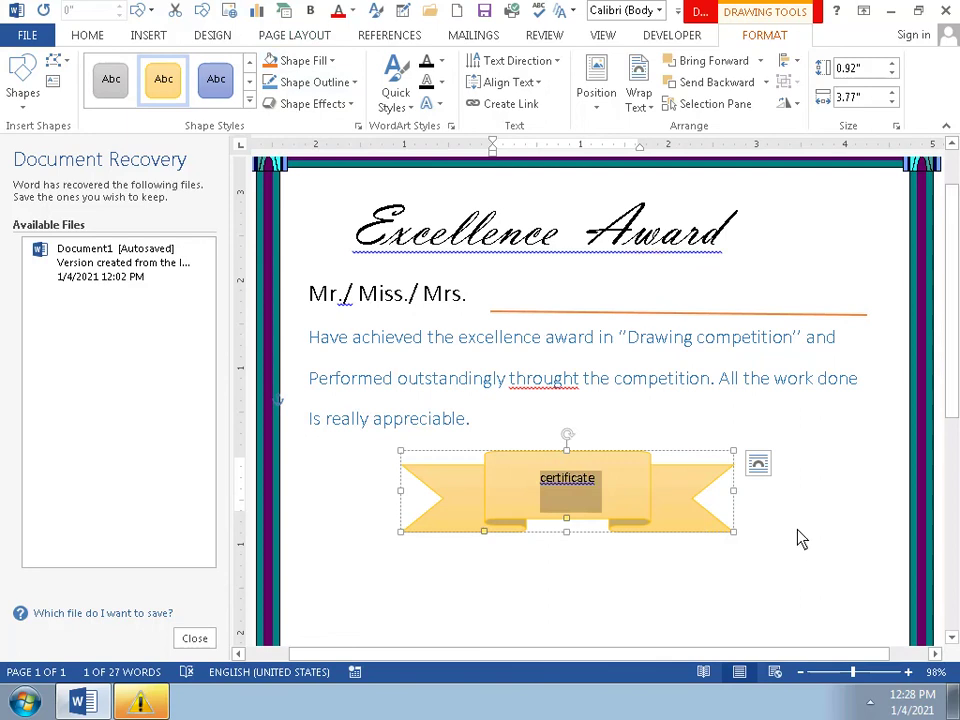
click(824, 471)
key(Down)
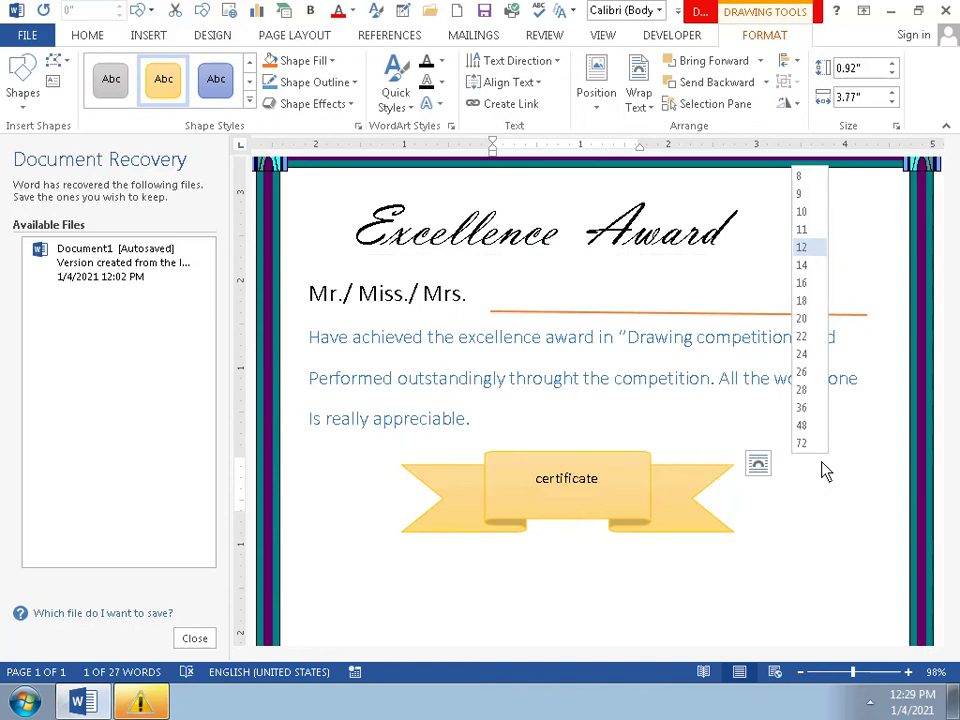
key(Down)
key(Down)
key(Down)
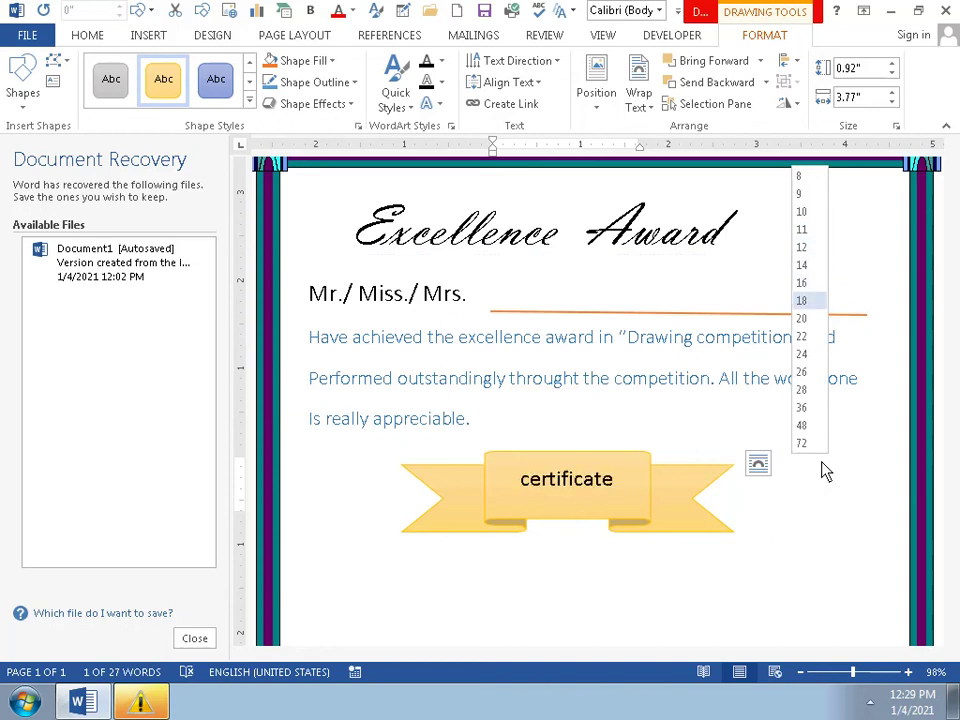
key(Down)
key(Down)
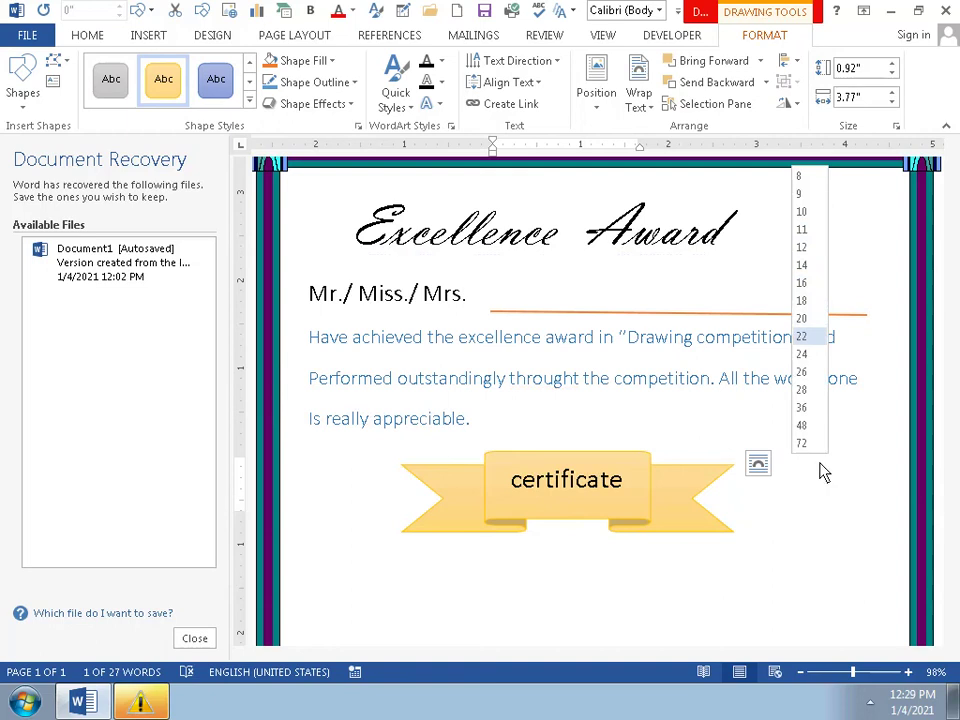
click(783, 470)
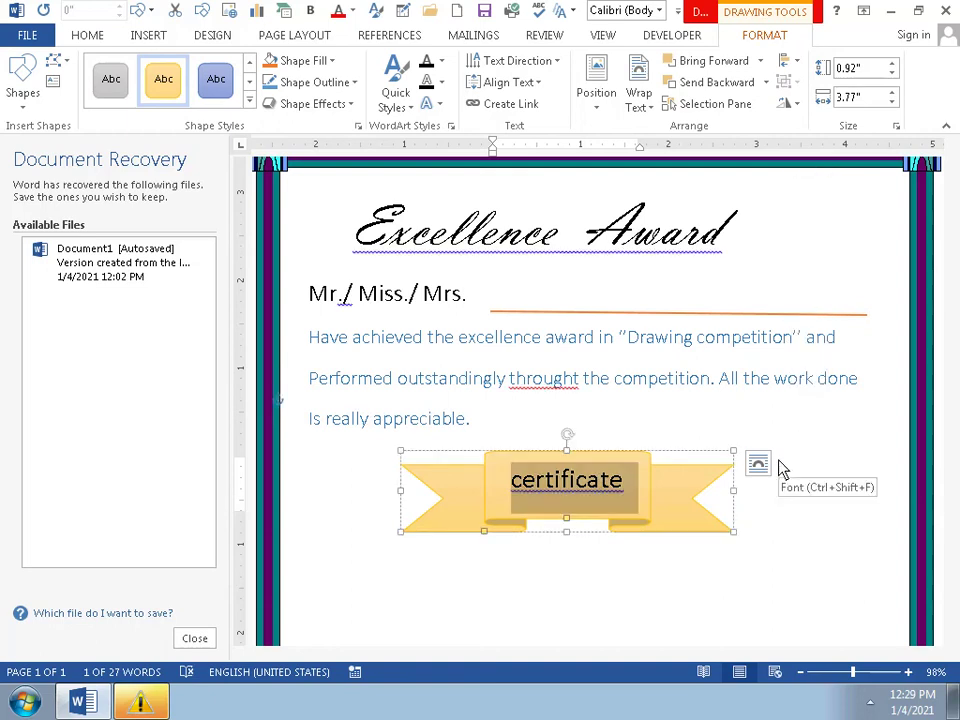
Step: Set the banner word 'certificate' in the Century font
click(783, 470)
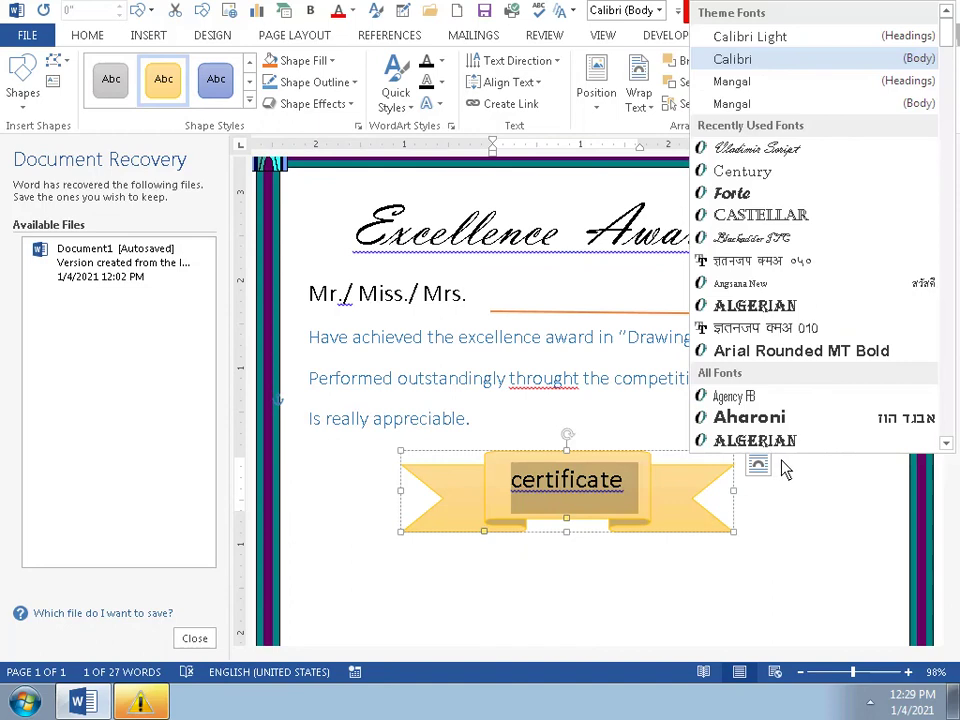
key(Down)
key(Down)
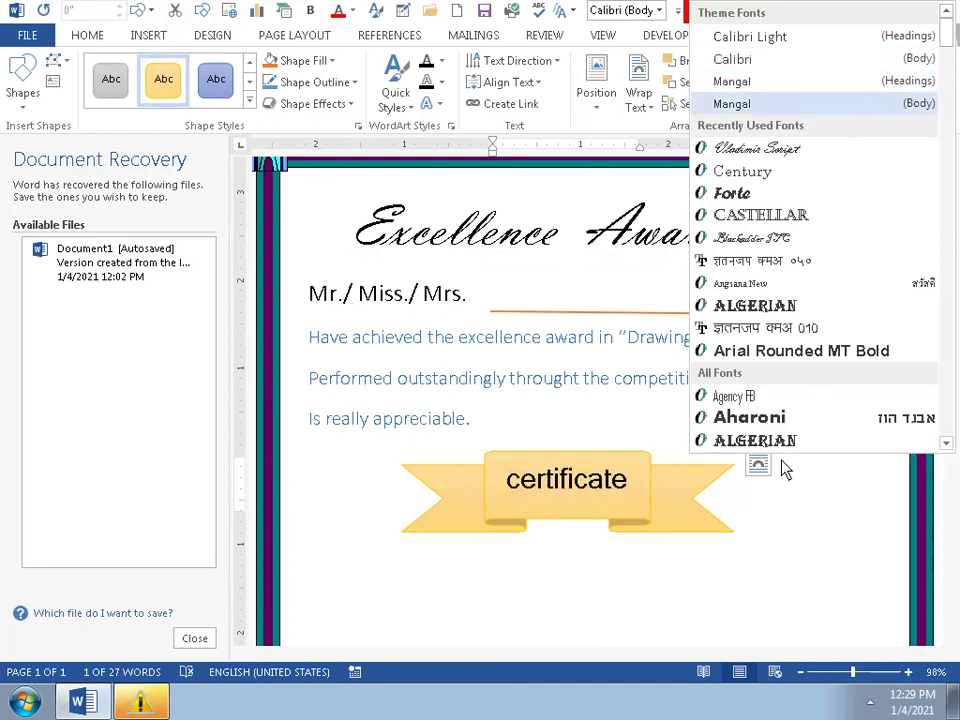
key(Down)
key(Down)
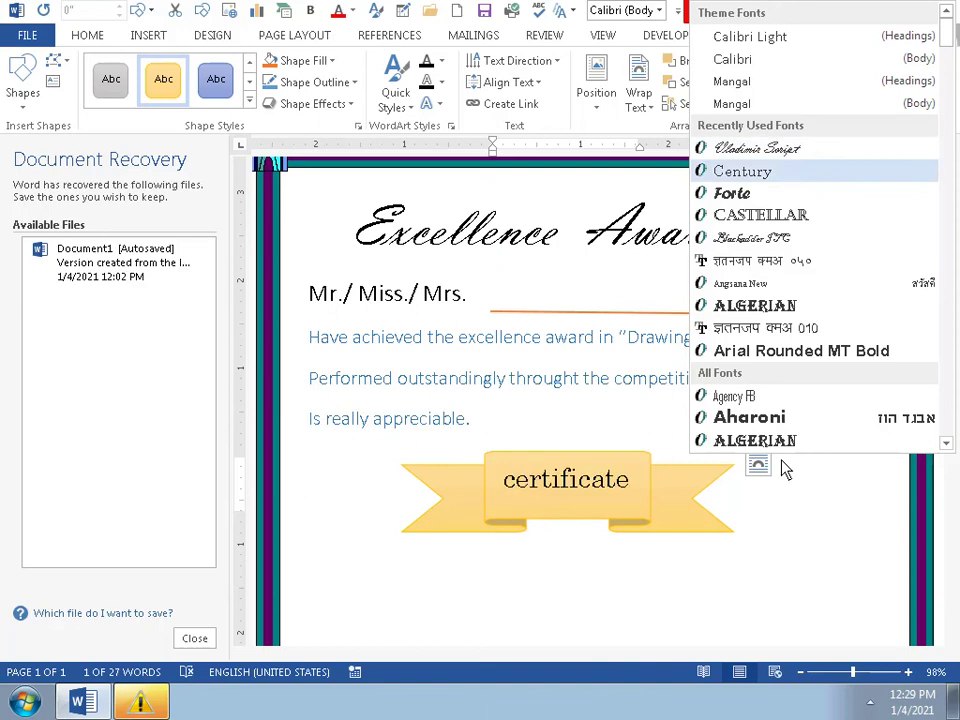
key(Down)
key(Up)
key(Return)
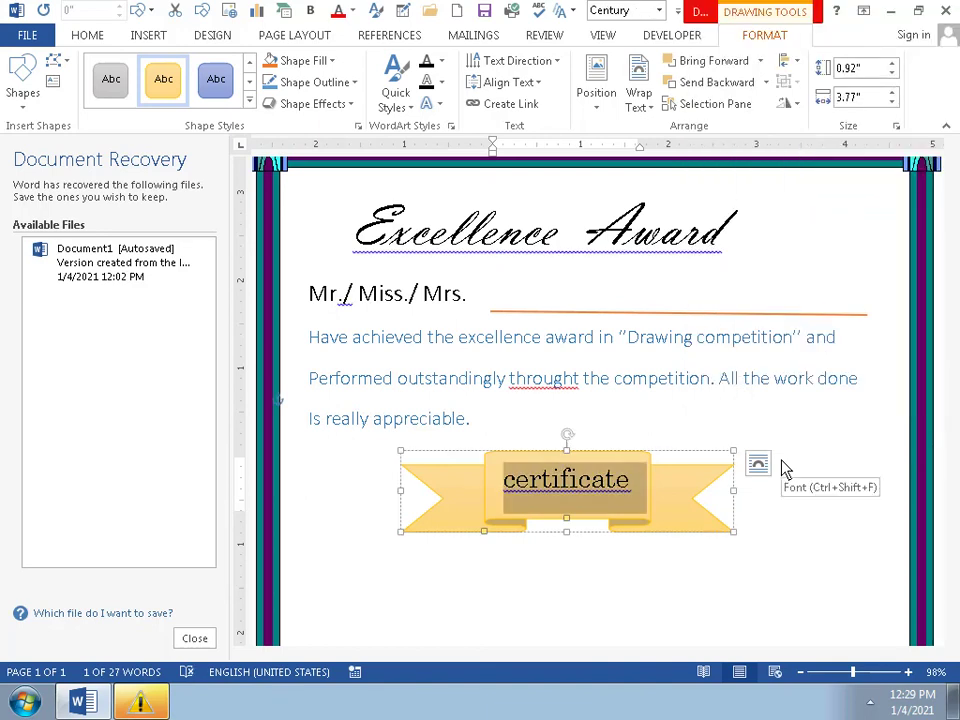
click(306, 579)
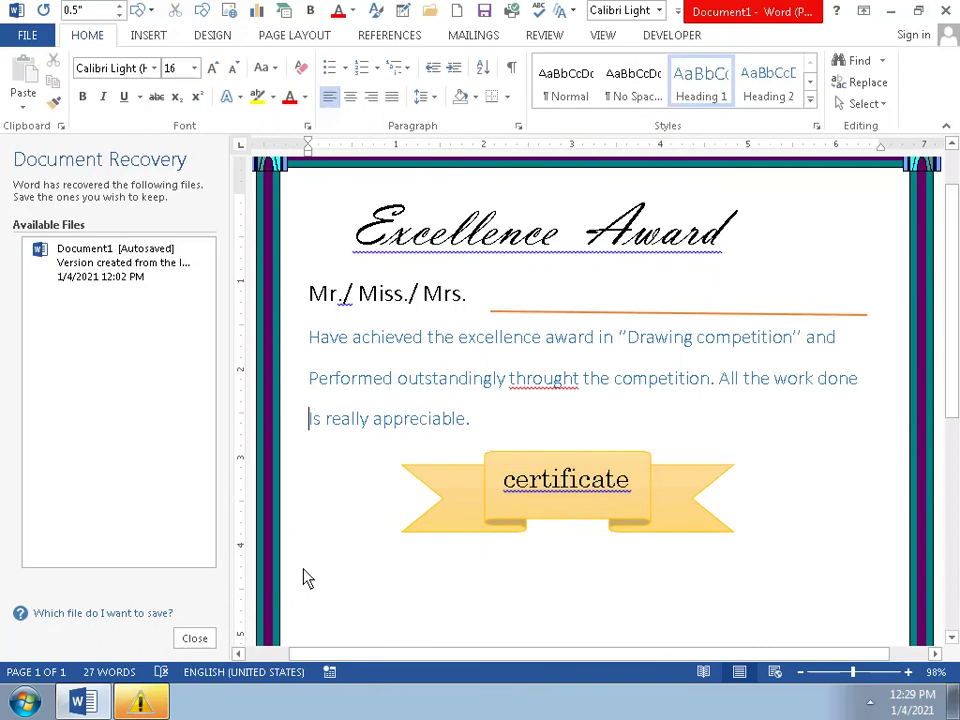
Step: Start a new empty paragraph after 'Is really appreciable.'
key(Return)
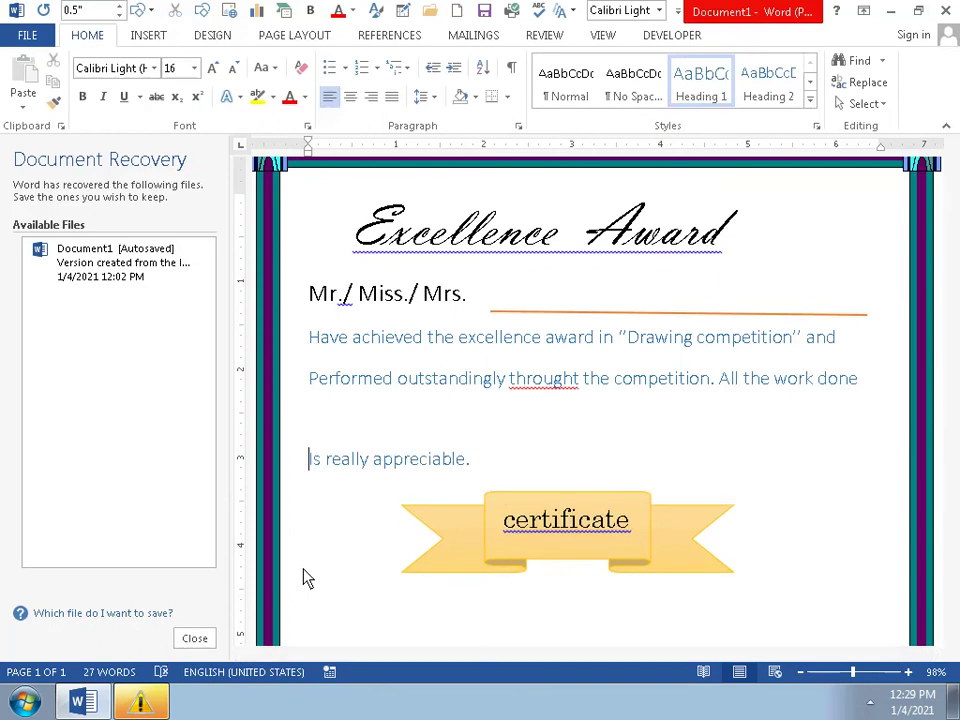
key(BackSpace)
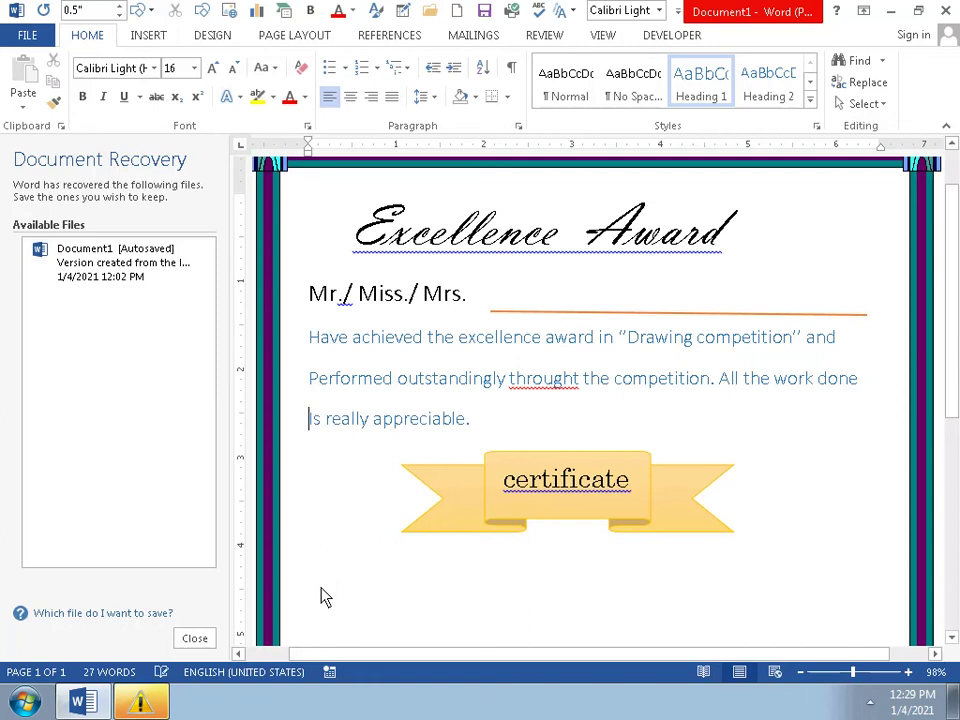
key(Right)
key(Right)
key(Right)
key(Right)
key(Right)
key(Right)
key(Right)
key(Right)
key(Right)
key(Right)
key(Right)
key(Right)
key(Right)
key(Right)
key(Right)
key(Right)
key(Right)
key(Right)
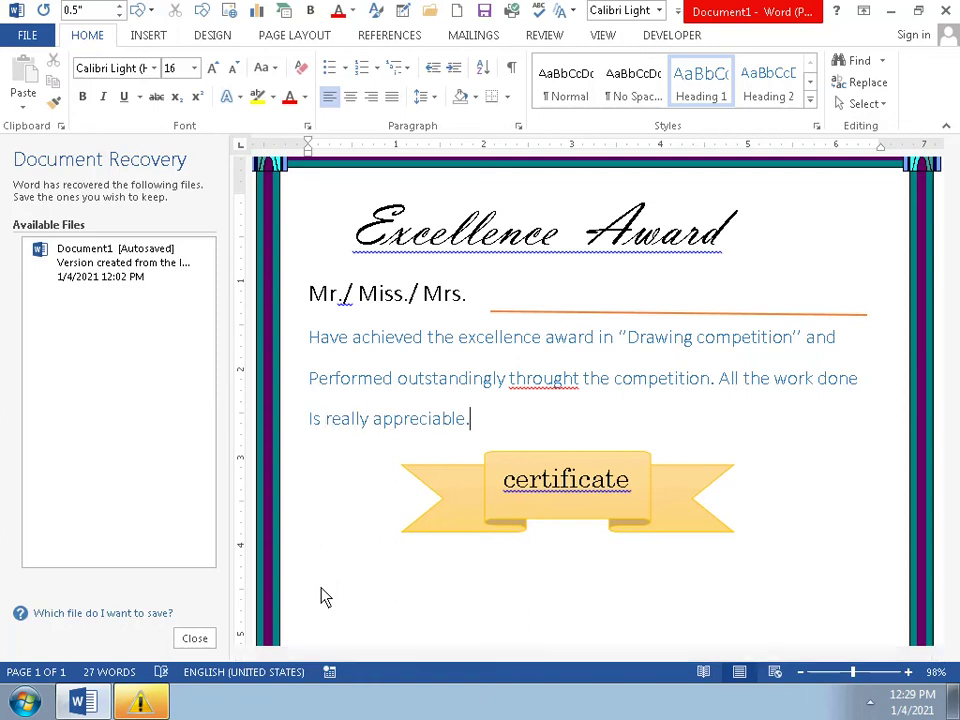
key(Return)
Step: Type the signature labels 'Chief guest' at left and 'President' tabbed to the right
key(Return)
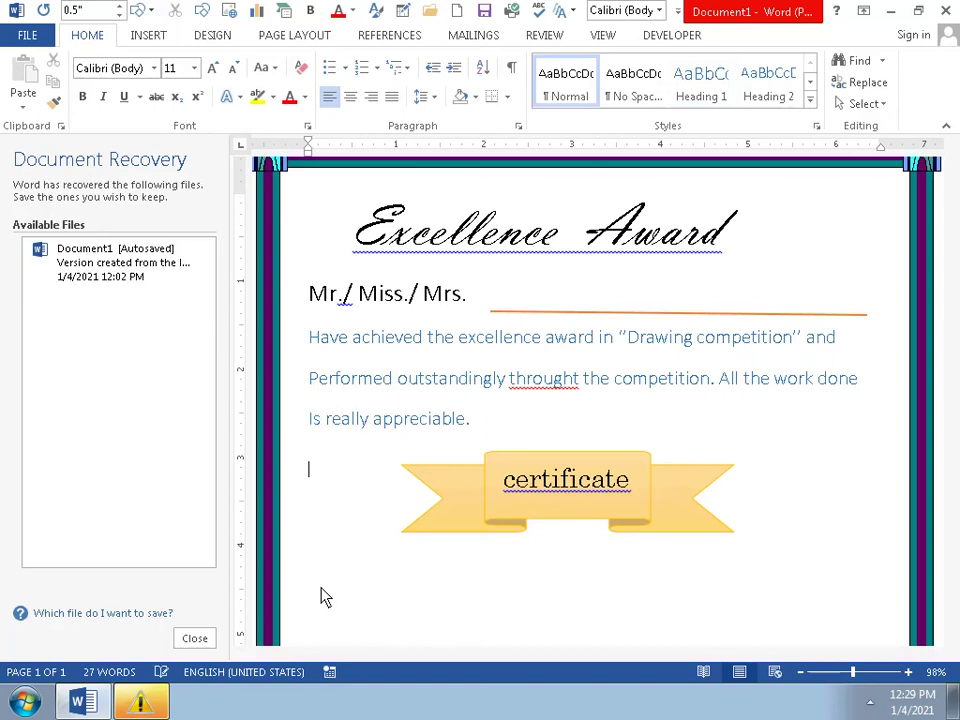
key(Return)
key(Return)
key(Return)
key(Return)
key(BackSpace)
text(c)
text(h)
text(i)
text(fe)
key(BackSpace)
key(BackSpace)
text(e)
text(f)
text( gu)
text(st)
key(BackSpace)
key(BackSpace)
text(es)
text(t)
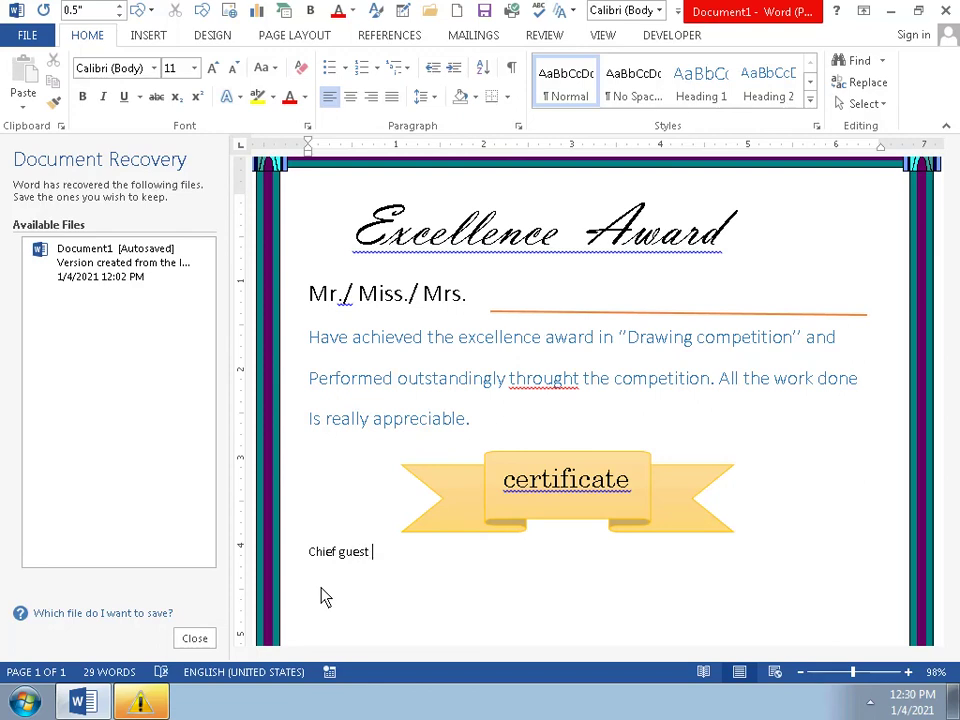
key(Tab)
key(Tab)
key(Tab)
key(Tab)
key(Tab)
key(Tab)
key(Tab)
key(Tab)
key(Tab)
text(Pr)
text(e)
text(s)
text(ide)
text(nt)
click(311, 555)
Step: Select the Chief guest and President line and preview larger font sizes, settling on 18 points
double_click(318, 558)
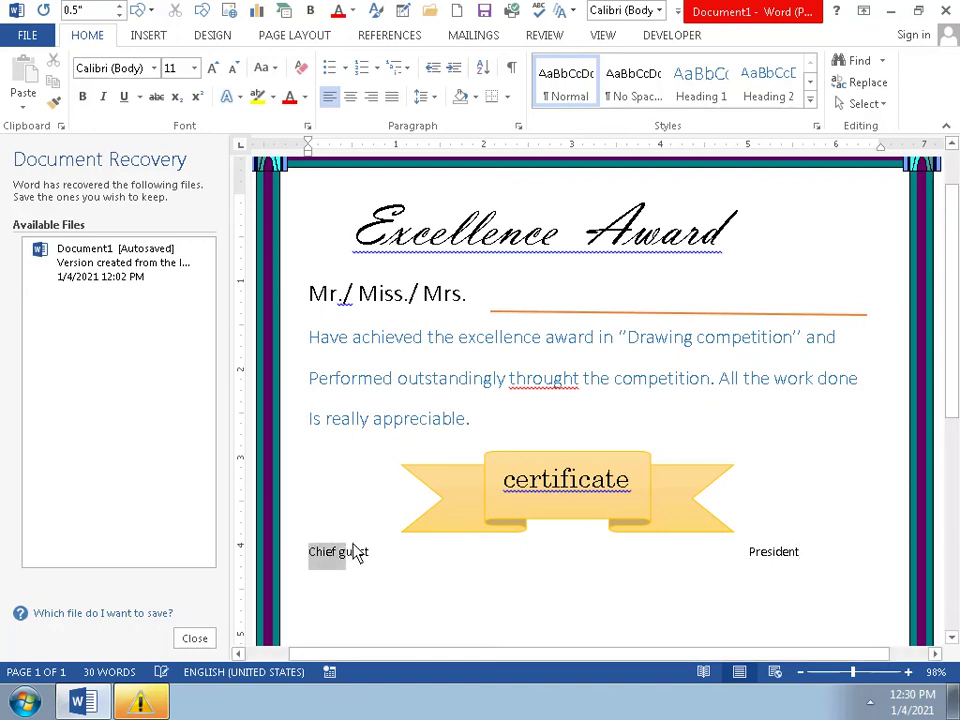
key(Left)
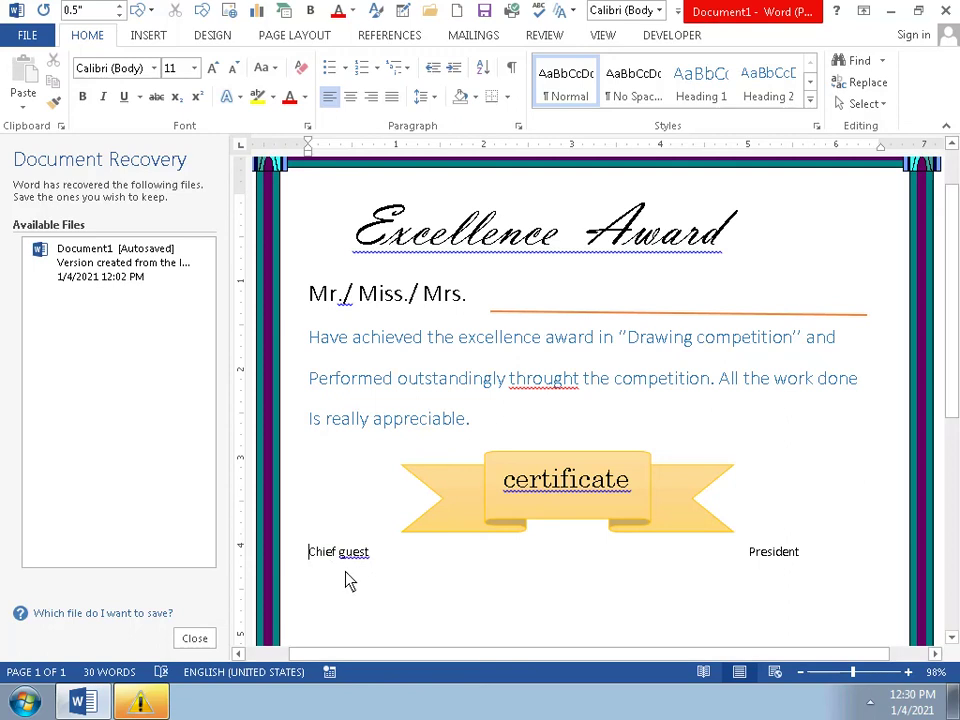
drag(310, 556, 390, 588)
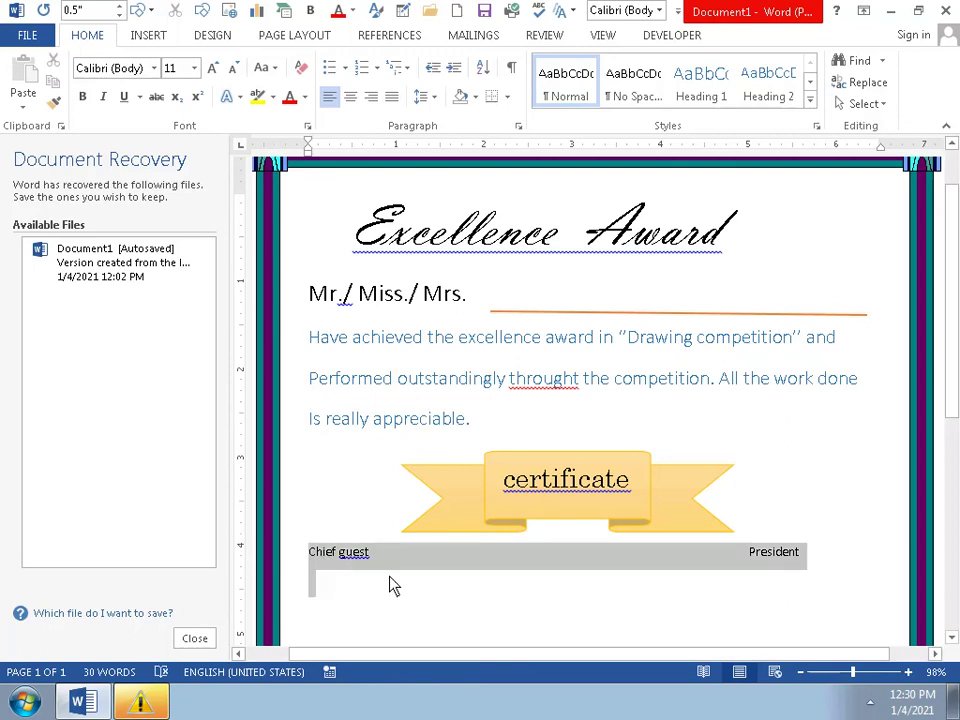
click(511, 536)
key(Down)
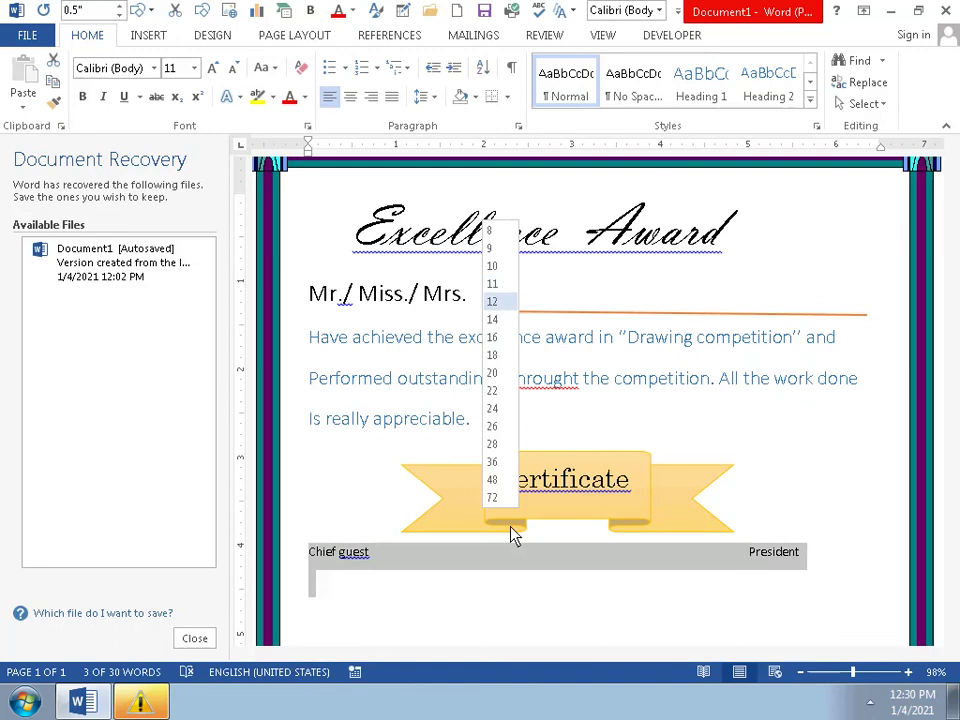
key(Down)
key(Down)
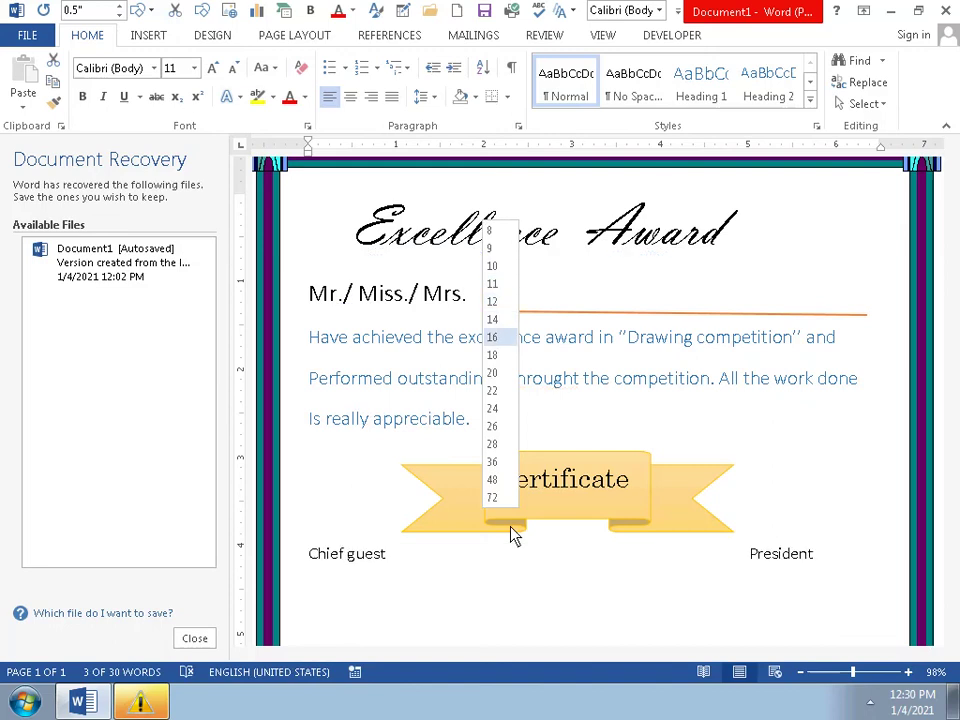
key(Down)
key(Down)
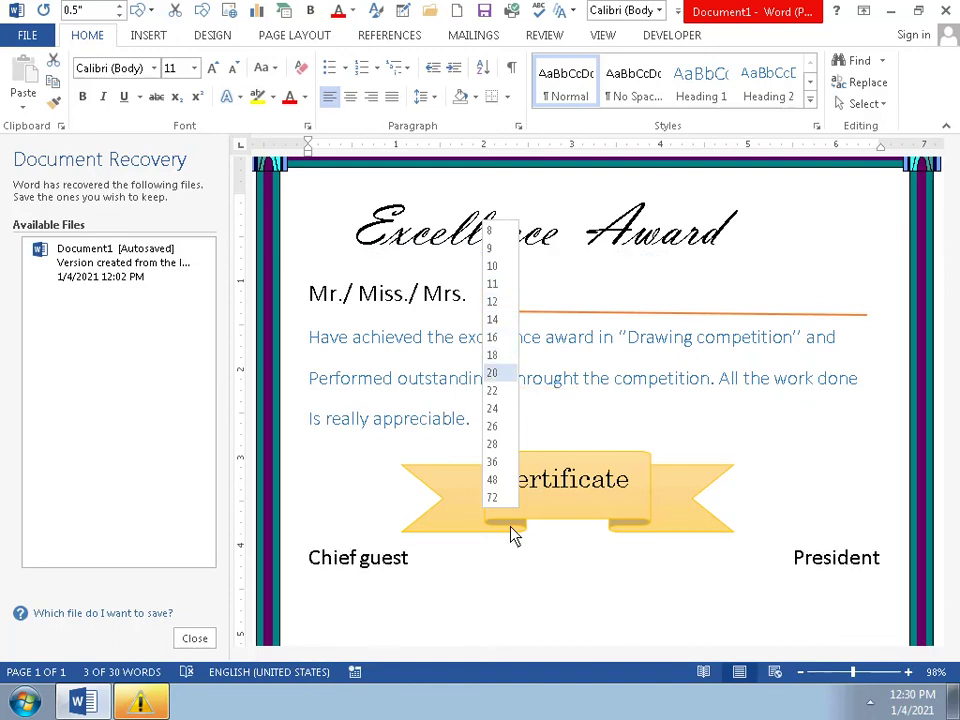
key(Up)
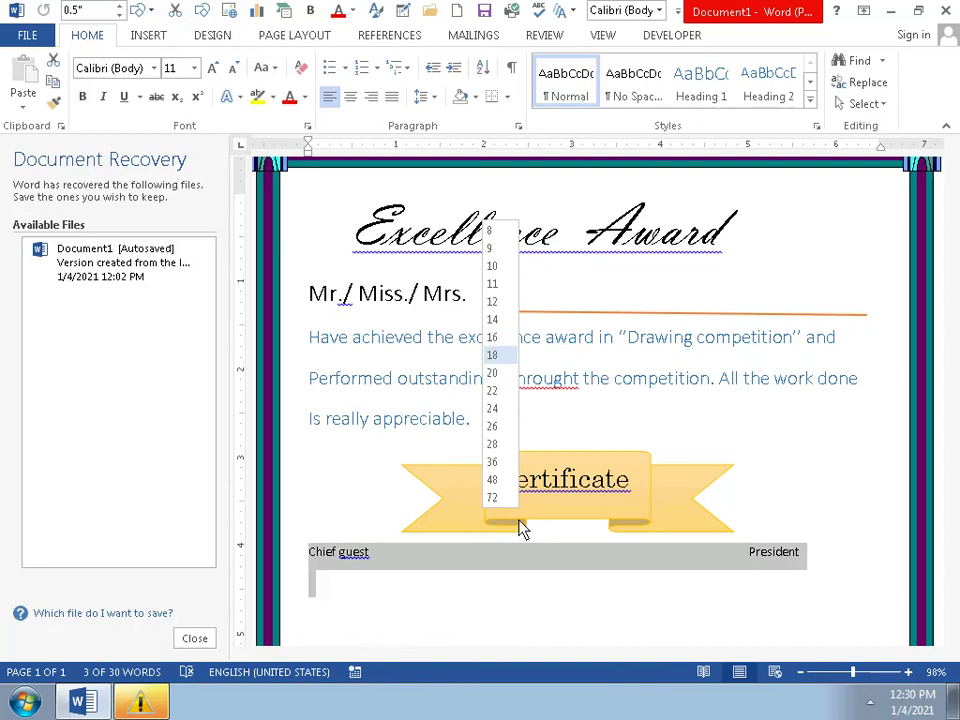
Step: Apply 18 pt to the Chief guest and President labels and preview fonts like Mangal and Forte
key(Return)
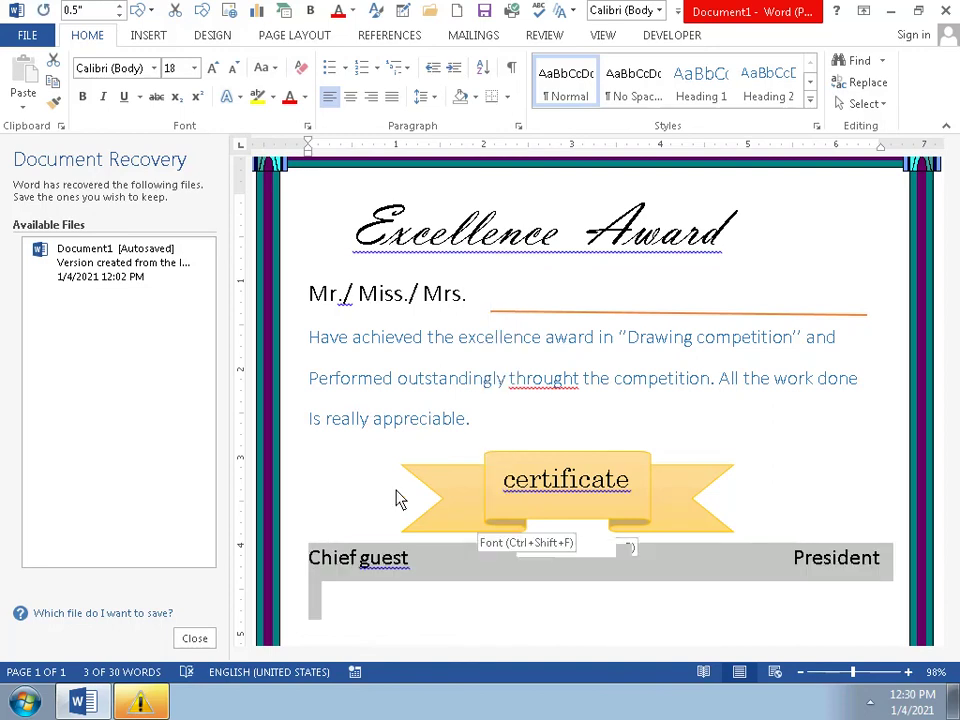
key(shift+Tab)
key(alt+Down)
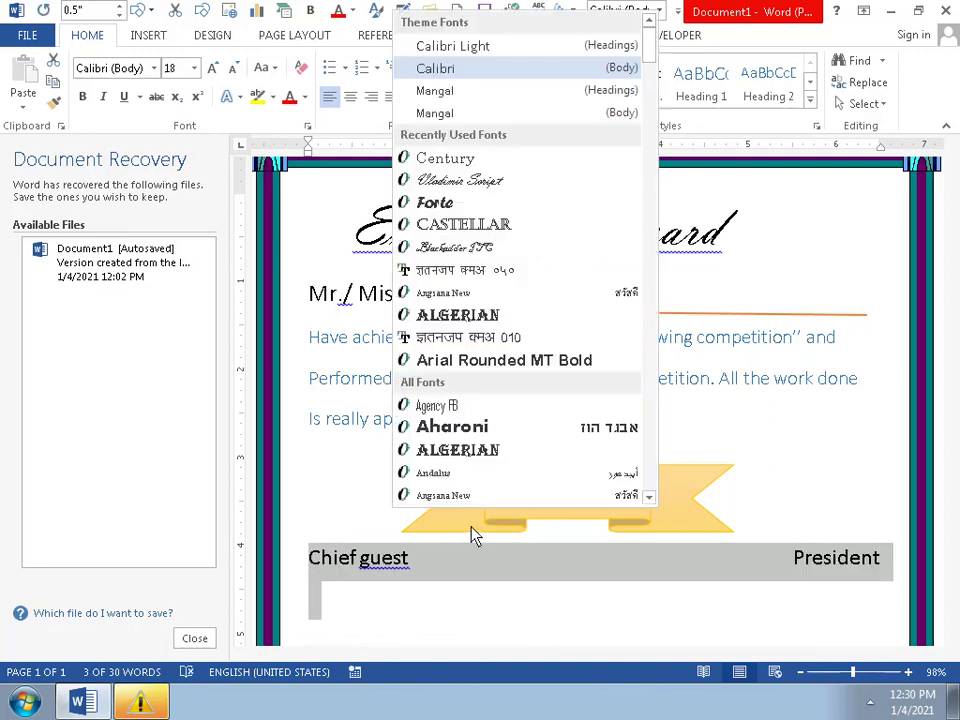
key(Down)
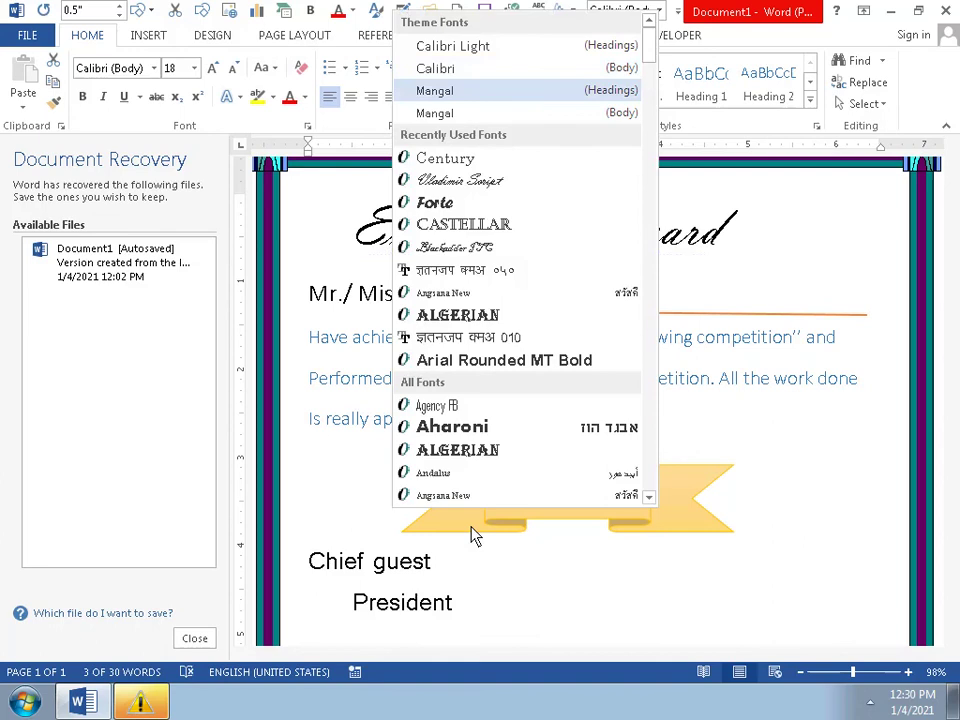
key(Down)
key(Up)
key(Up)
key(Down)
key(Down)
key(Down)
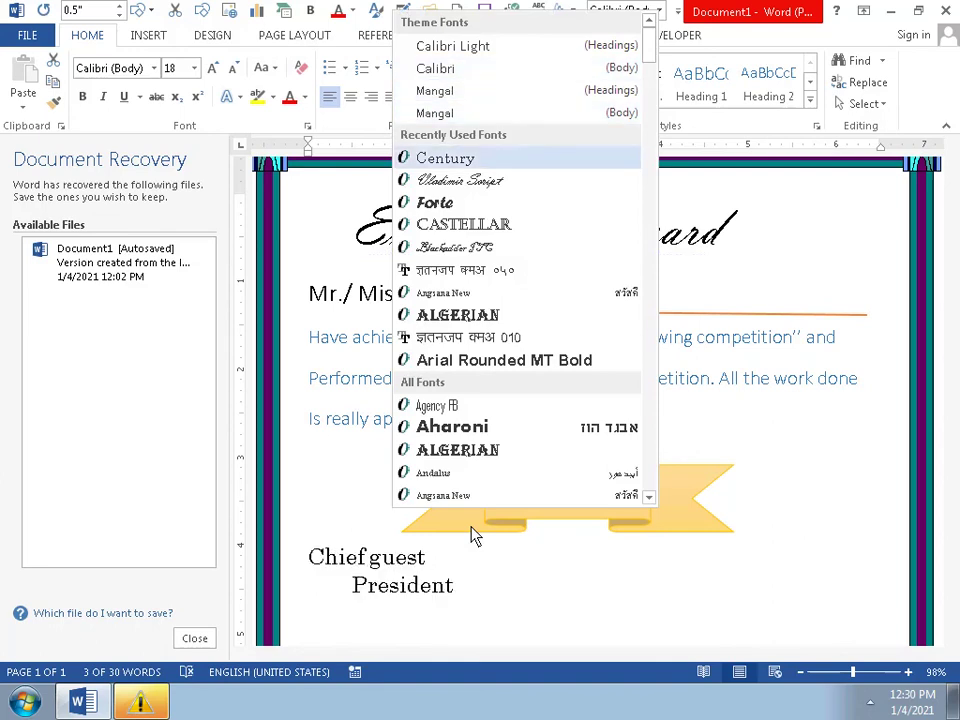
key(Down)
key(Down)
Step: Compare Vladimir Script, Castellar, Blackadder ITC and Algerian on the labels, then settle on Calibri Light
key(Up)
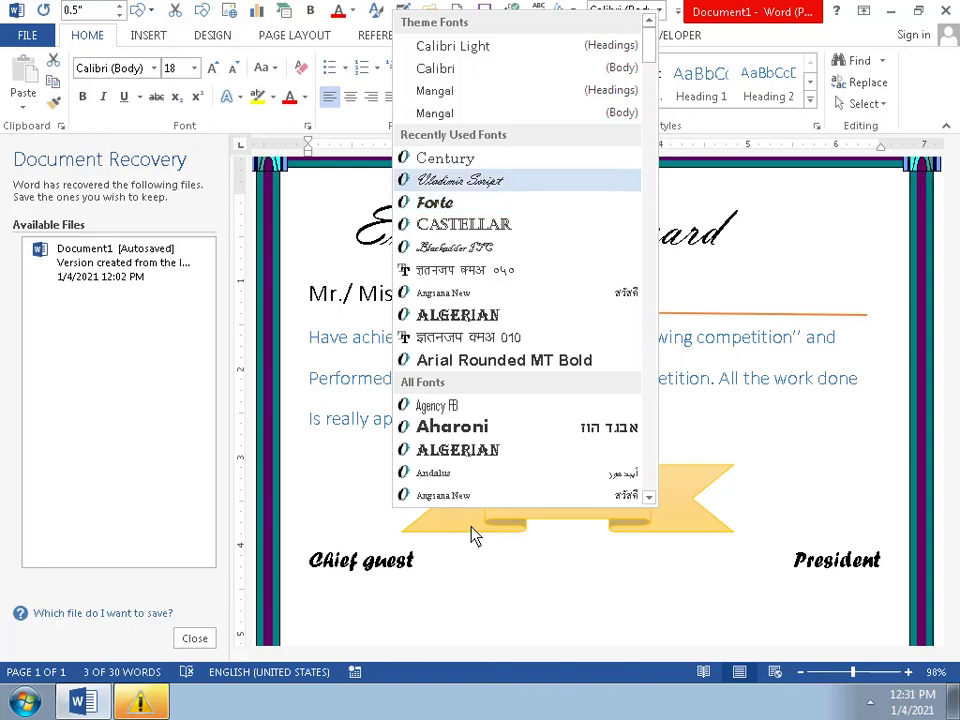
key(Up)
key(Down)
key(Down)
key(Down)
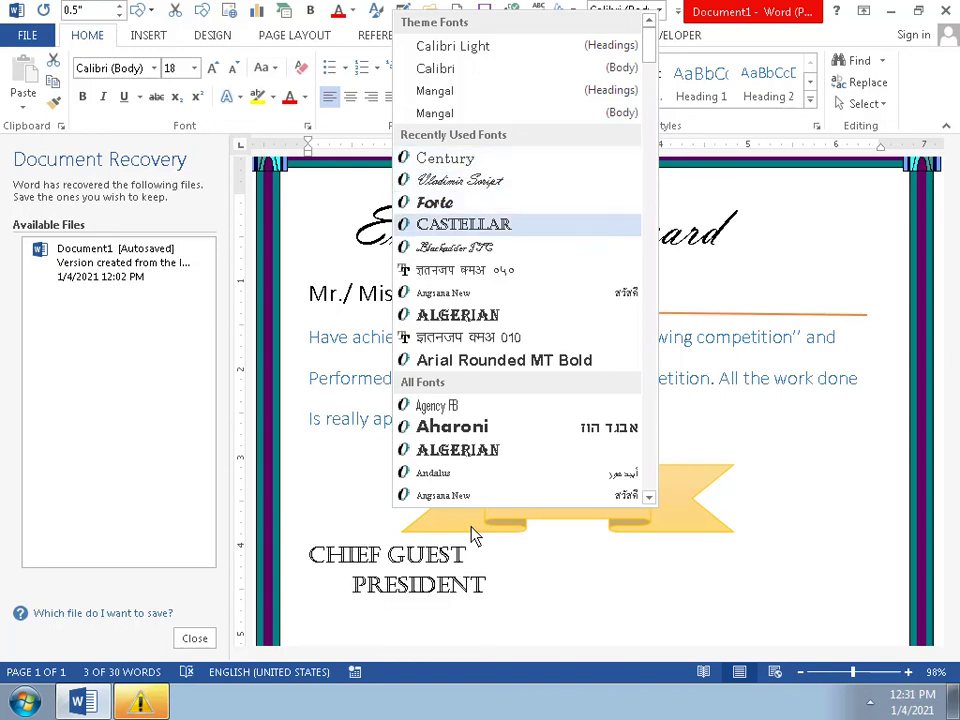
key(Down)
key(Down)
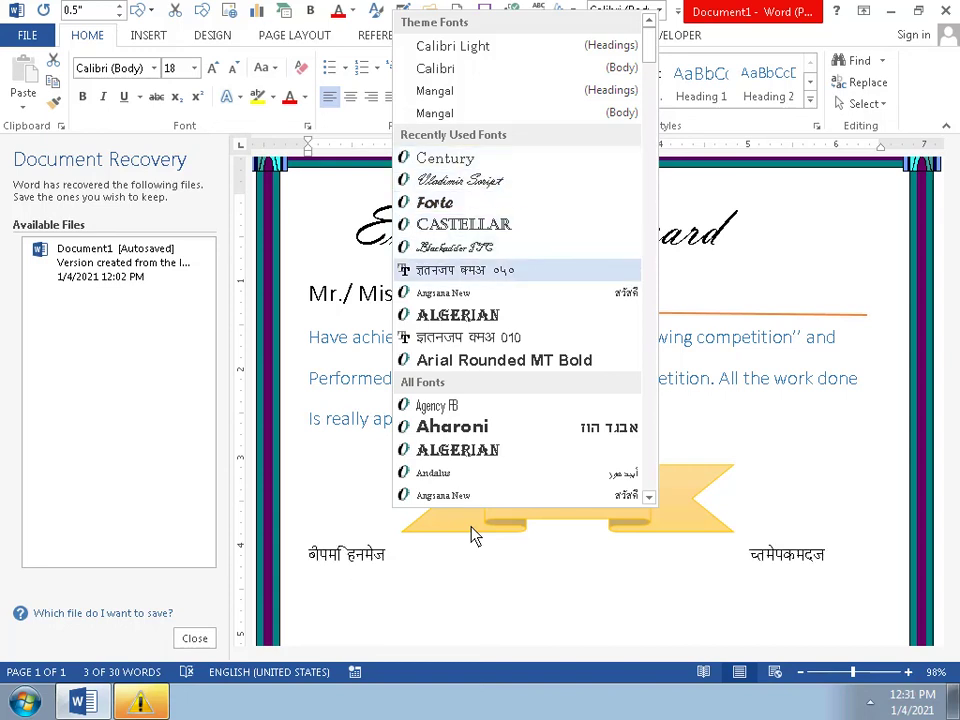
key(Down)
key(Down)
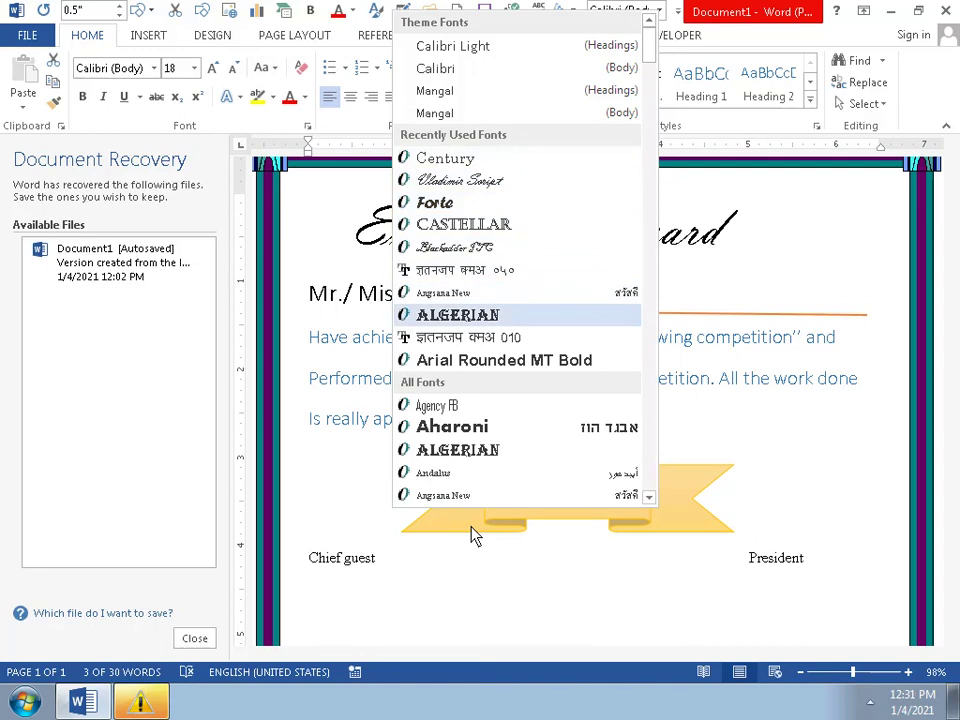
key(Up)
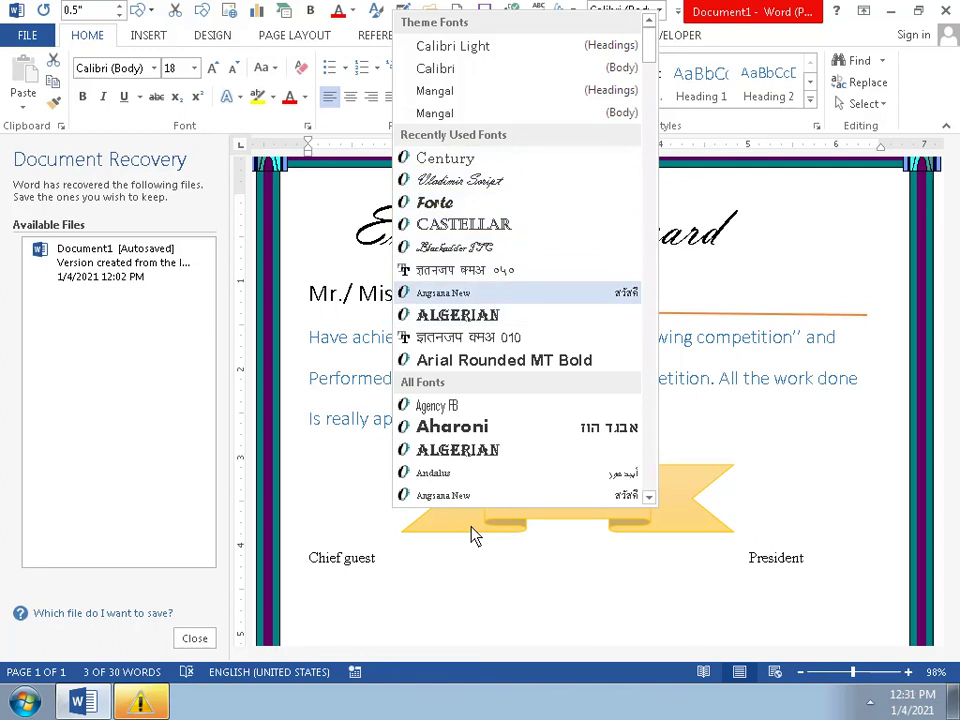
key(Up)
key(Up)
key(Up)
key(Up)
key(Up)
key(Up)
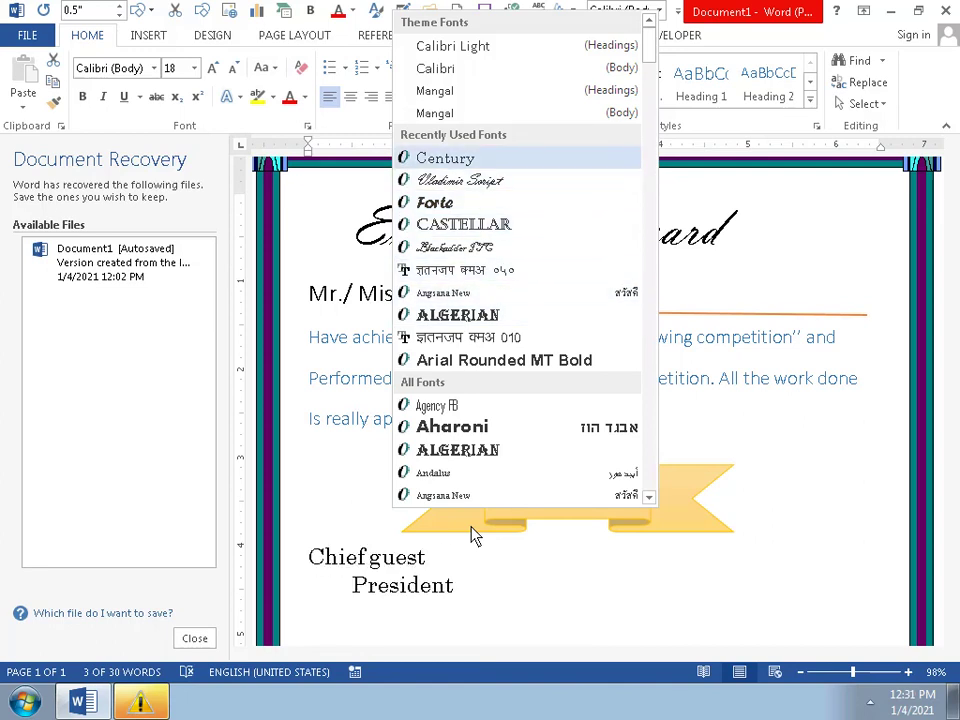
key(Up)
key(Up)
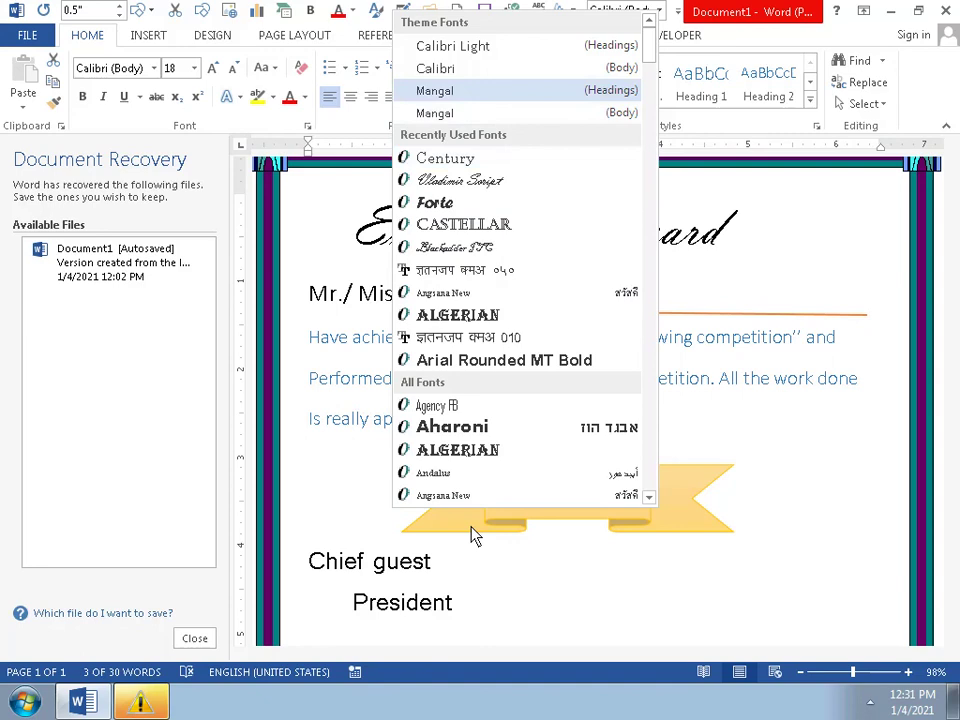
key(Up)
key(Up)
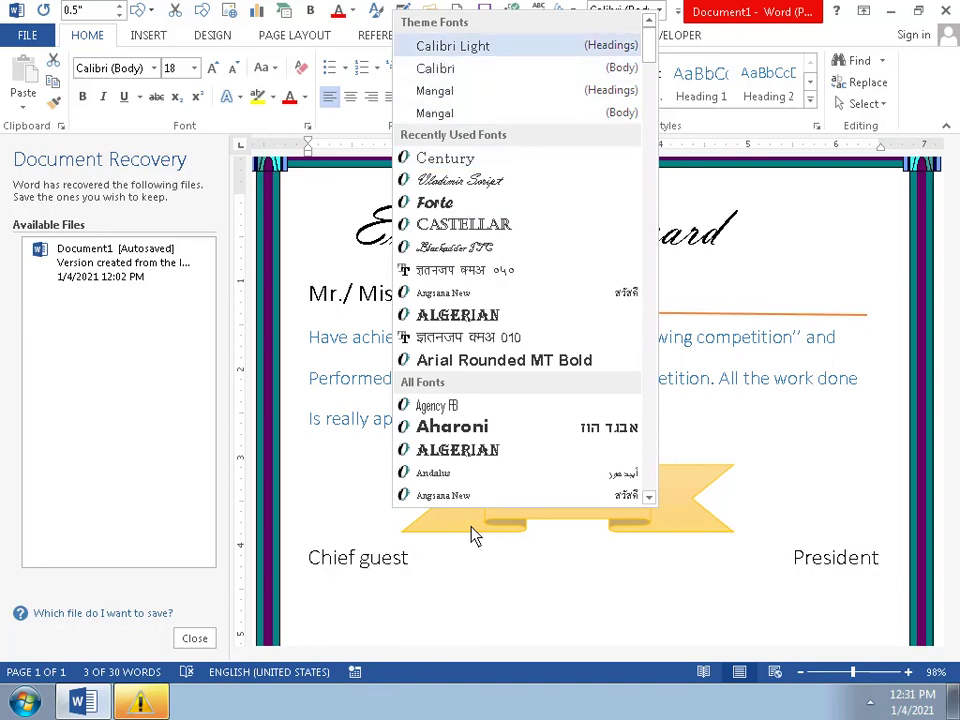
key(Return)
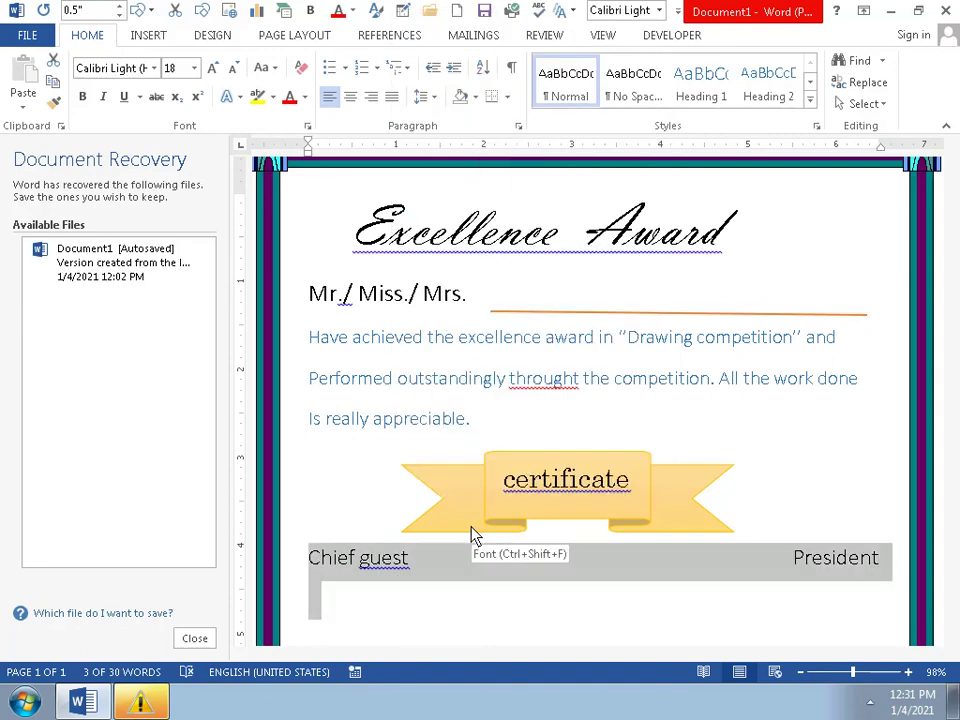
Step: Indent the 'Excellence Award' title one tab stop further right
click(481, 651)
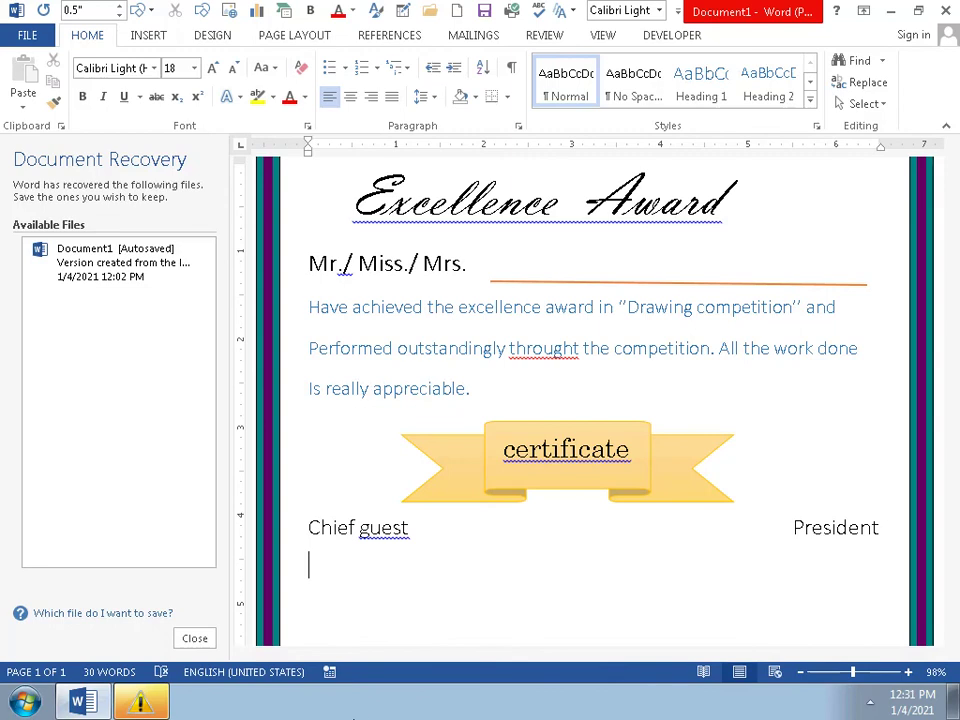
key(Up)
click(812, 104)
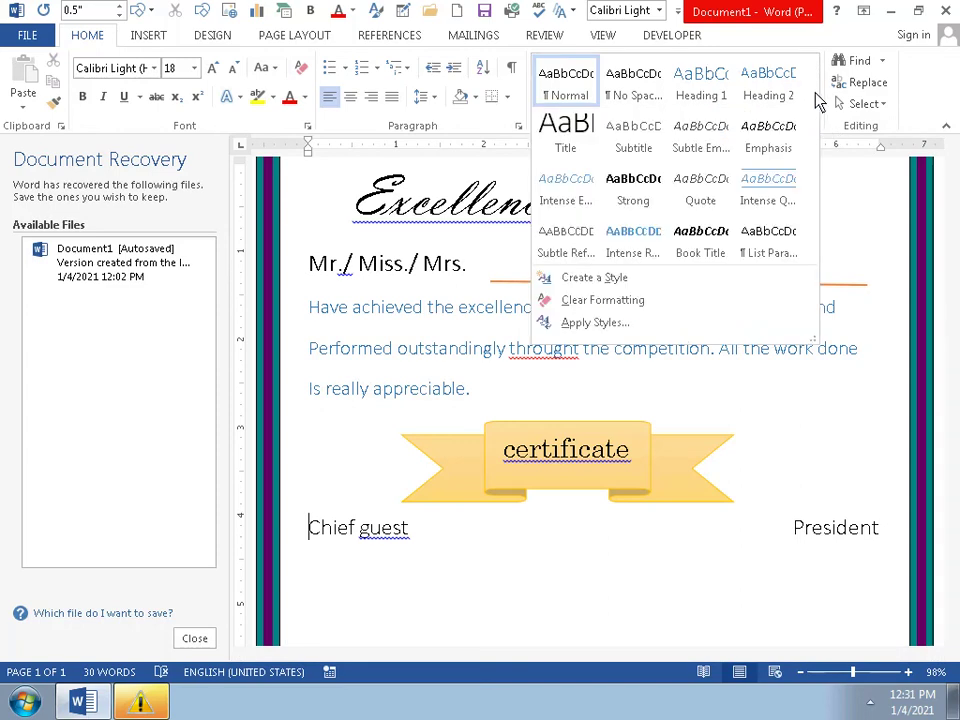
click(893, 185)
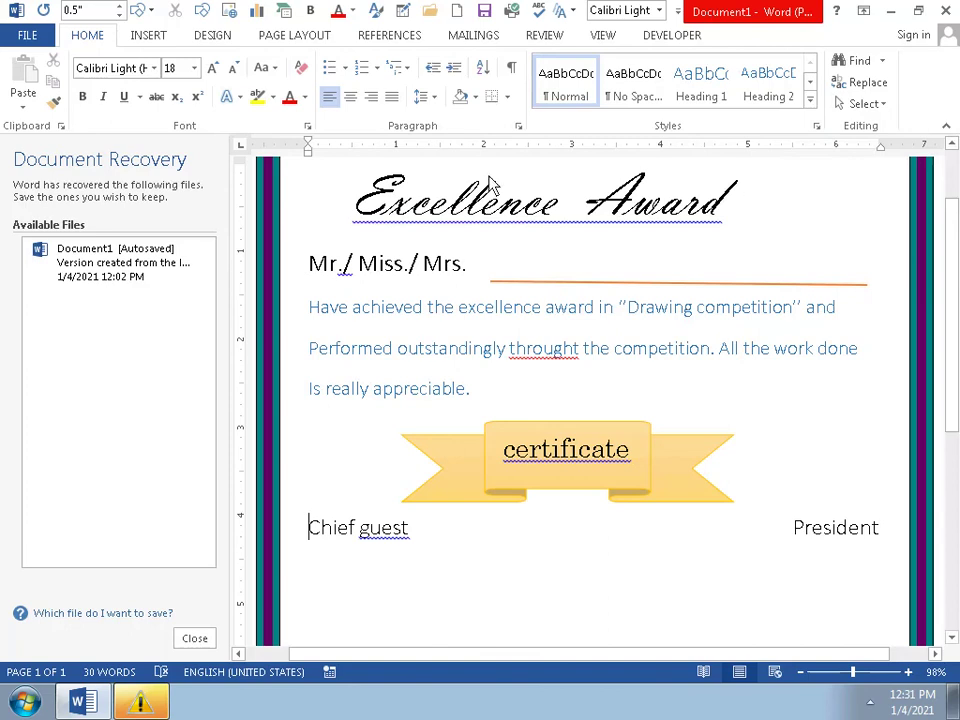
click(337, 218)
key(Tab)
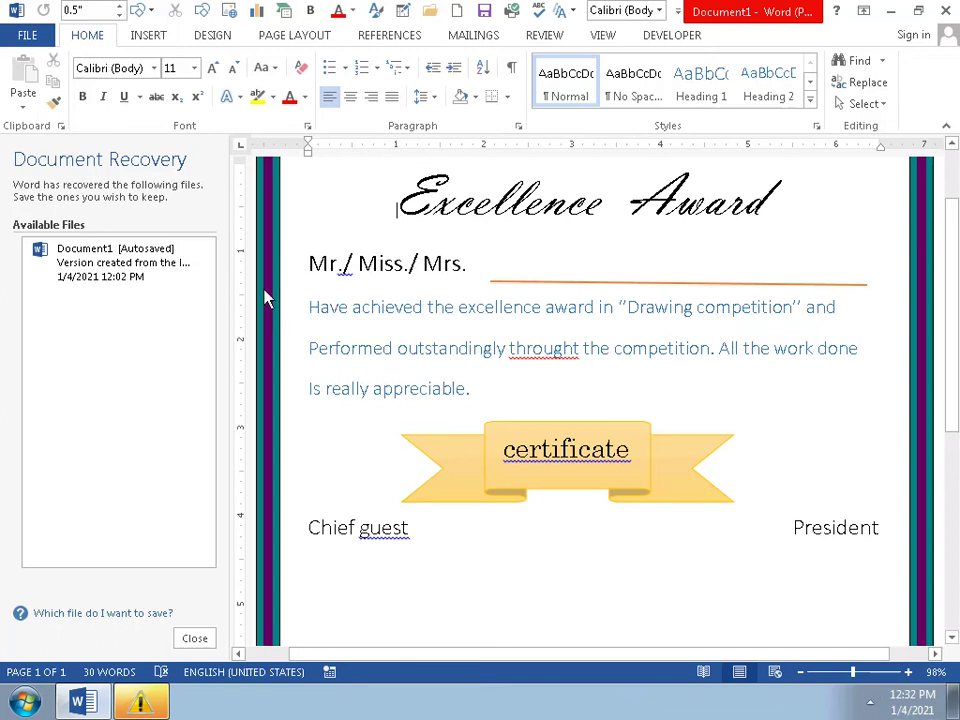
scroll(263, 295, up, 2)
scroll(263, 280, down, 12)
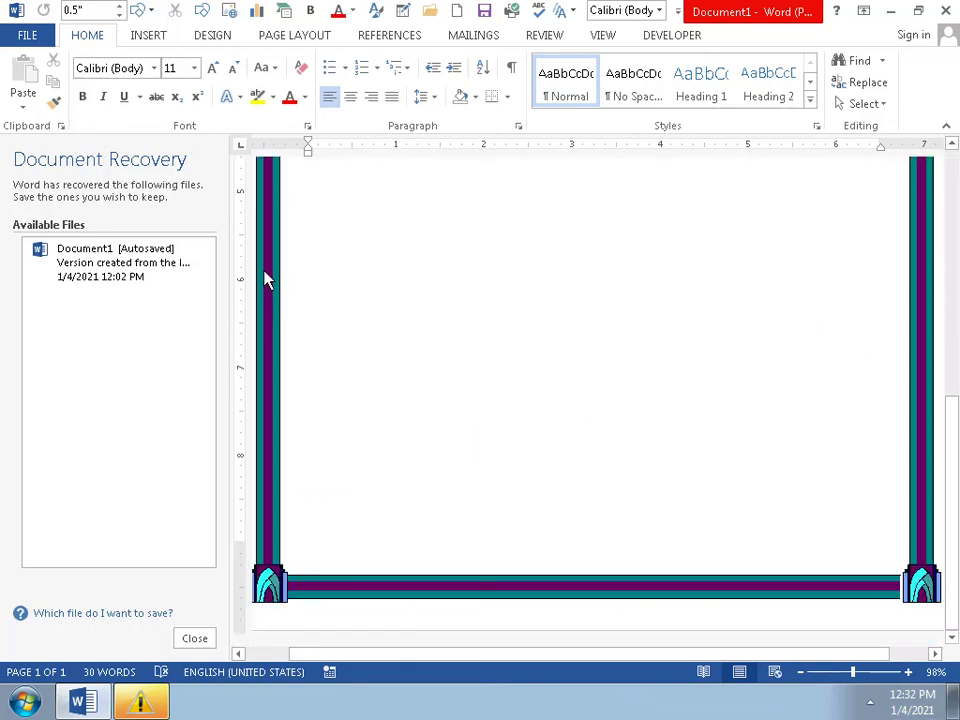
scroll(263, 280, up, 11)
scroll(266, 280, up, 1)
scroll(266, 280, down, 10)
scroll(266, 280, up, 10)
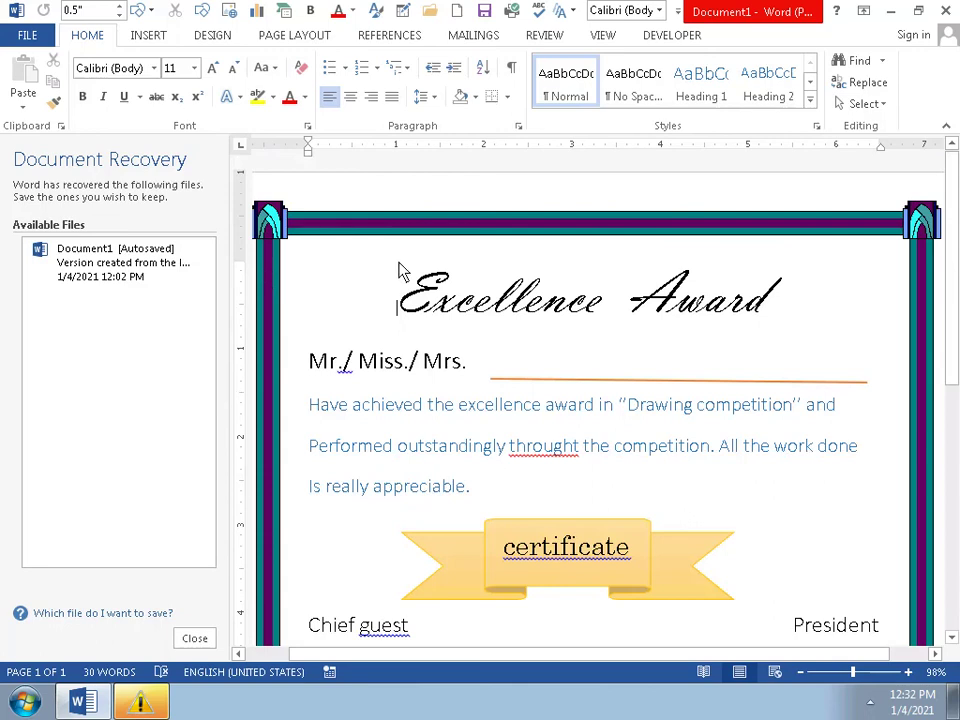
click(952, 637)
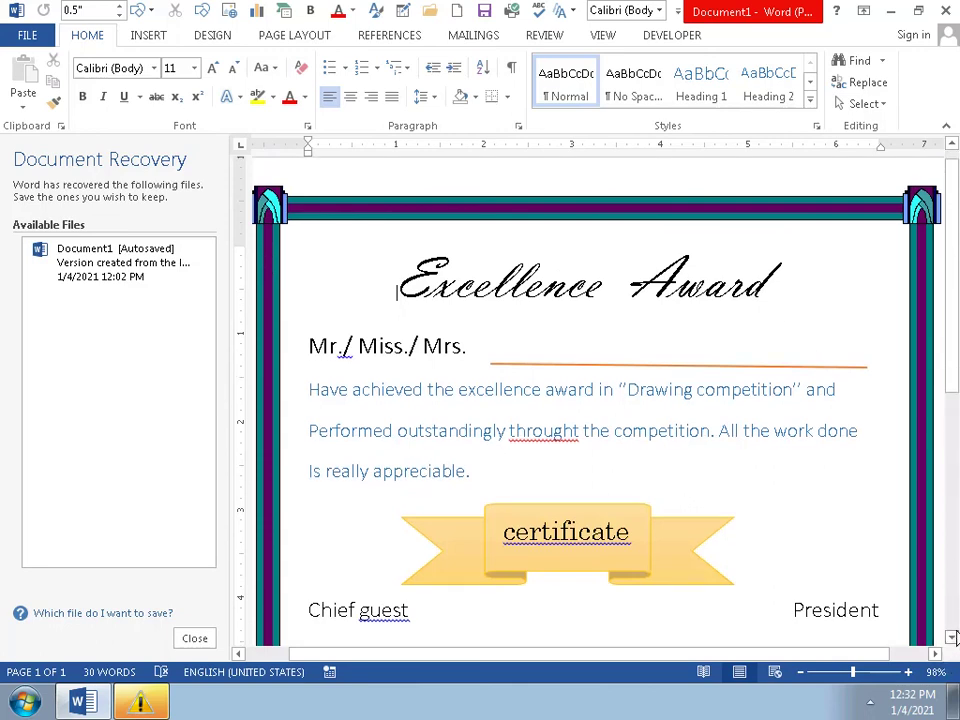
click(952, 637)
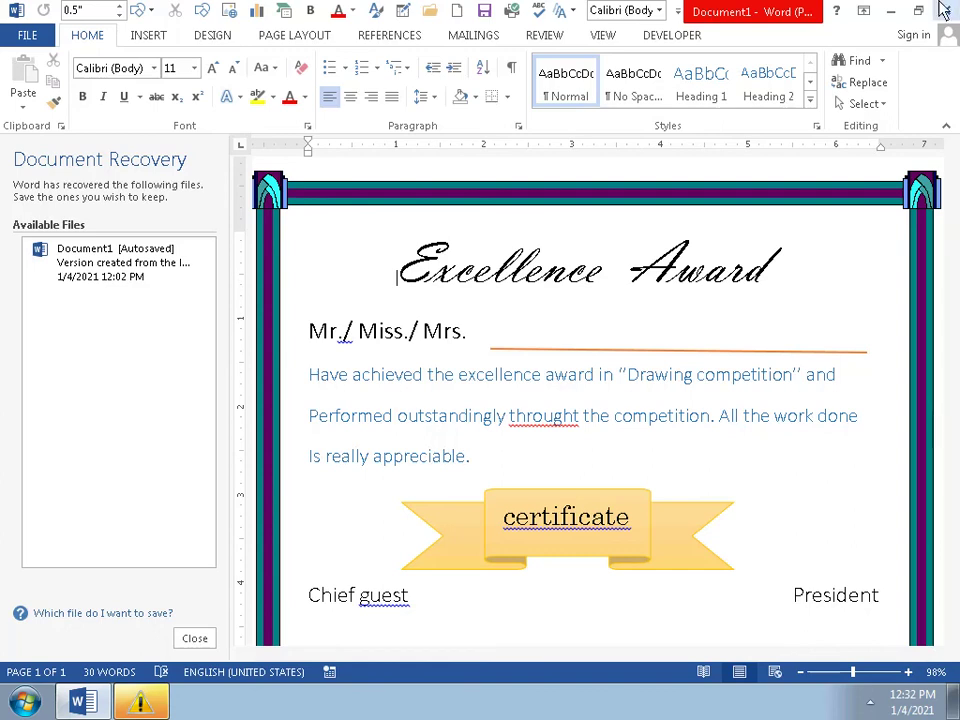
Step: Close Document Recovery, discarding the recovered files, and bring the whole certificate page into view
click(195, 638)
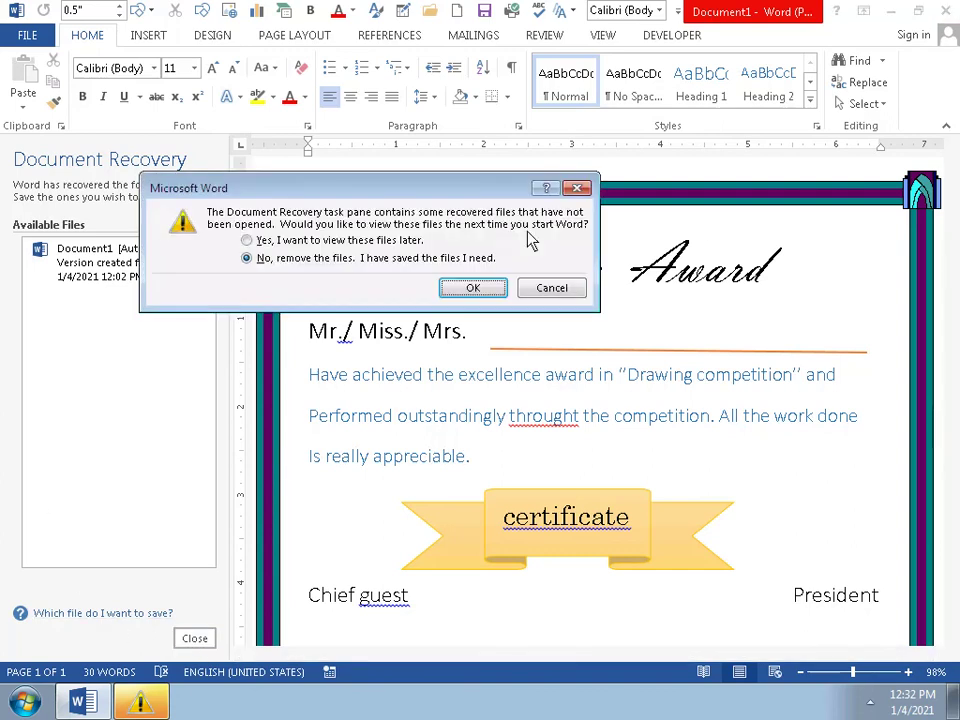
click(476, 299)
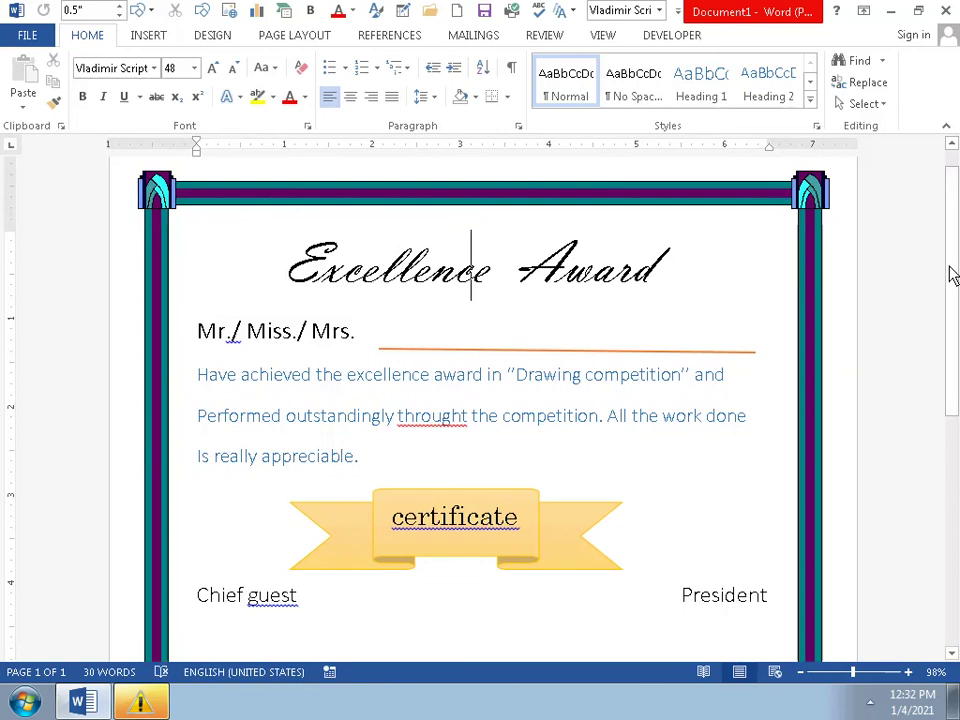
scroll(955, 415, down, 1)
drag(955, 415, 836, 138)
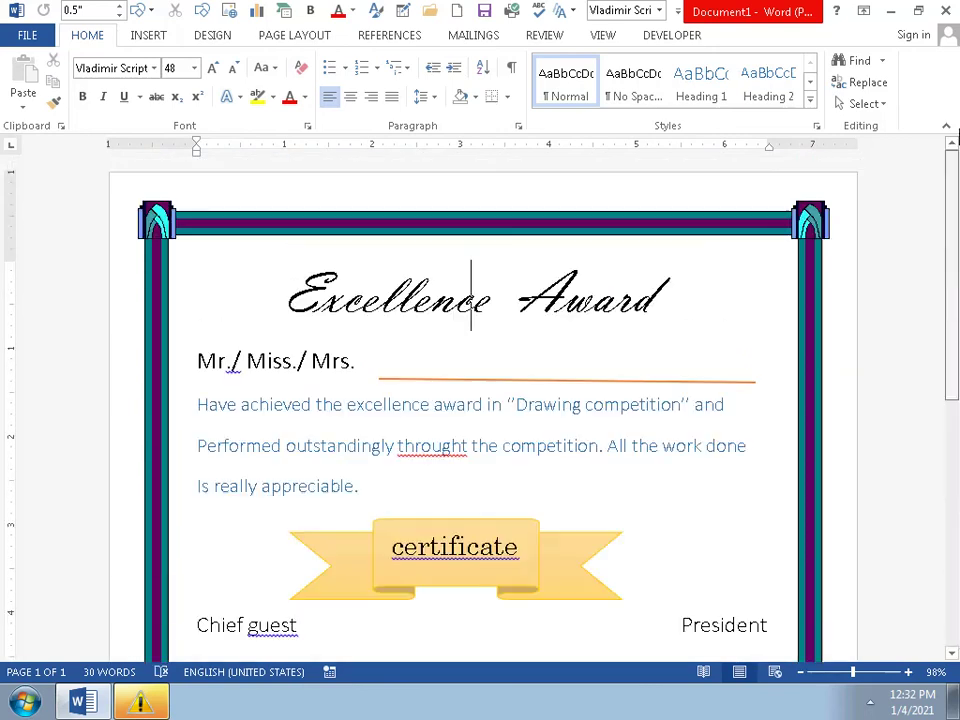
click(876, 704)
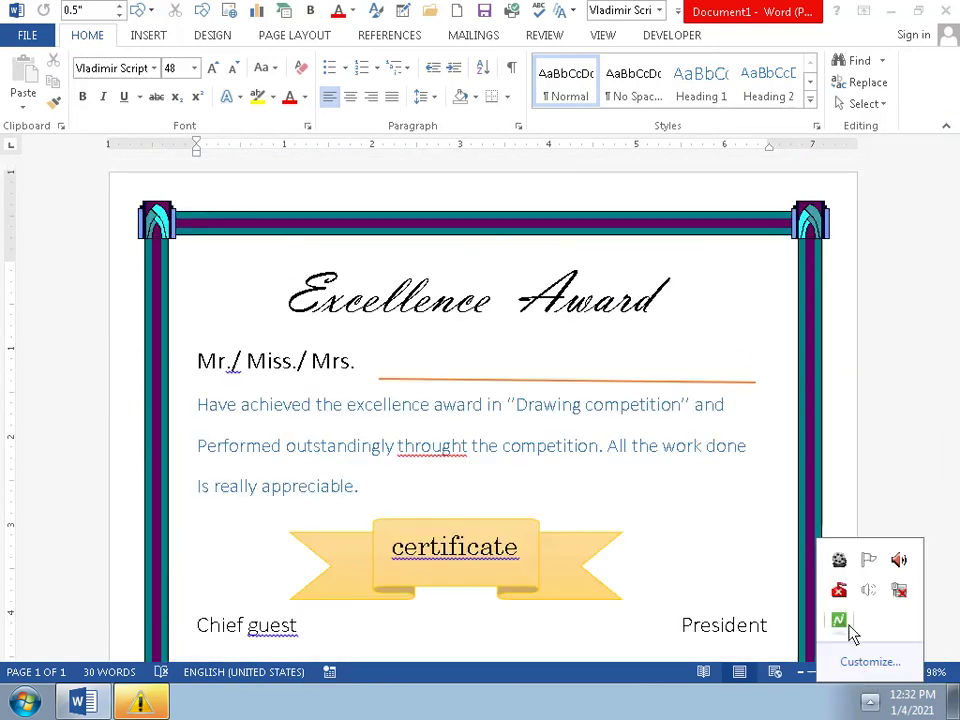